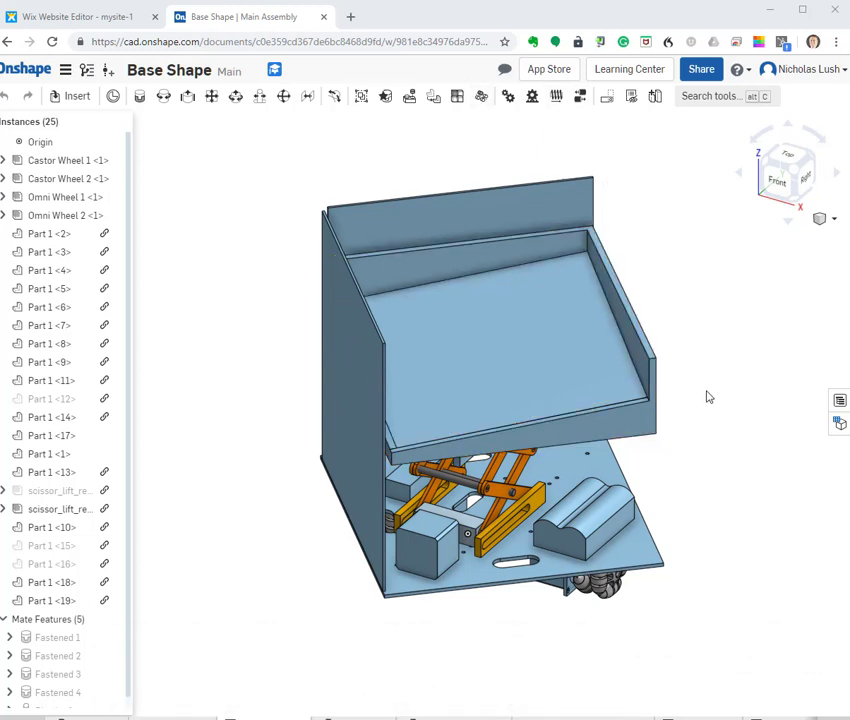
Examine the robot assembly from the side and from underneath, closing in on its wheels and motors.
right_drag(706, 397, 639, 433)
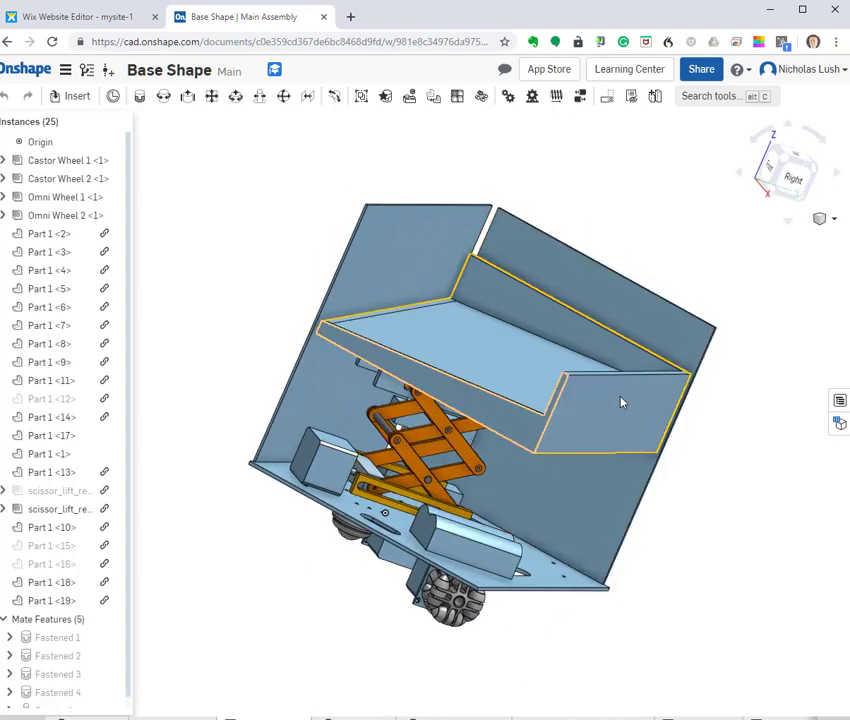
right_drag(713, 559, 700, 476)
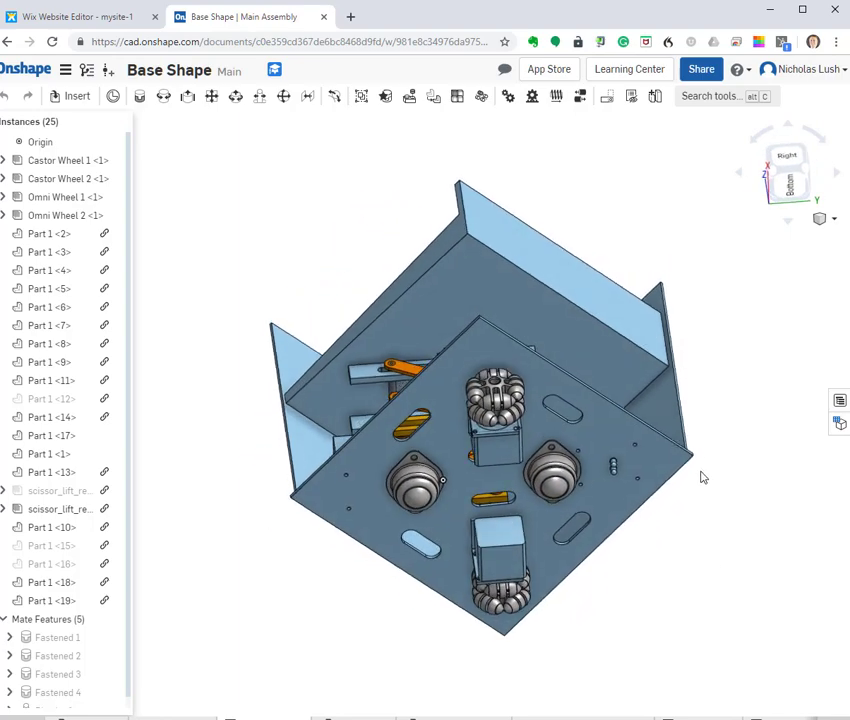
scroll(600, 405, up, 5)
scroll(660, 490, down, 3)
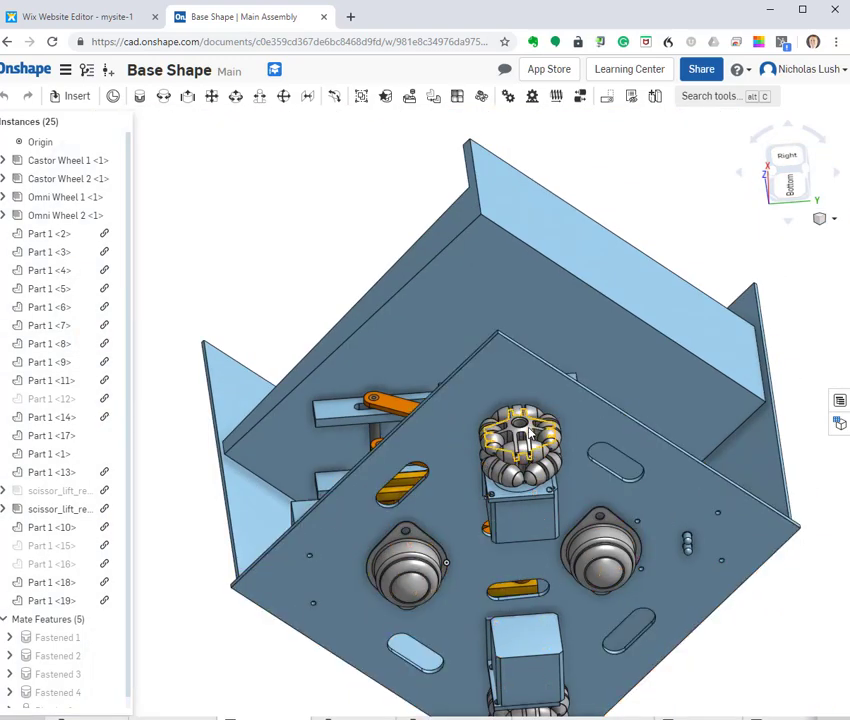
Browse the standard content and the public documents available for insertion into the assembly, without inserting anything.
click(70, 96)
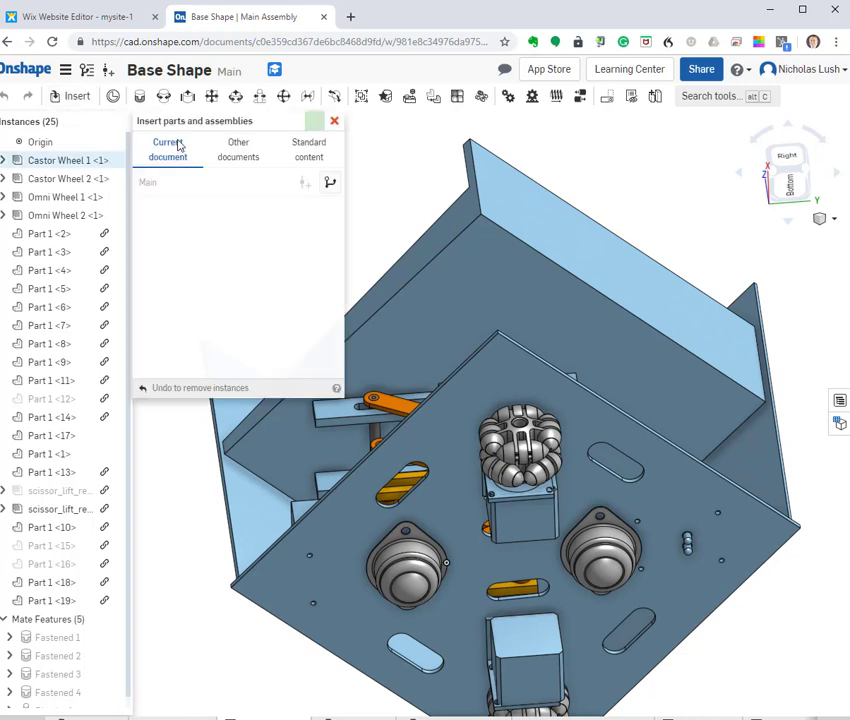
click(302, 161)
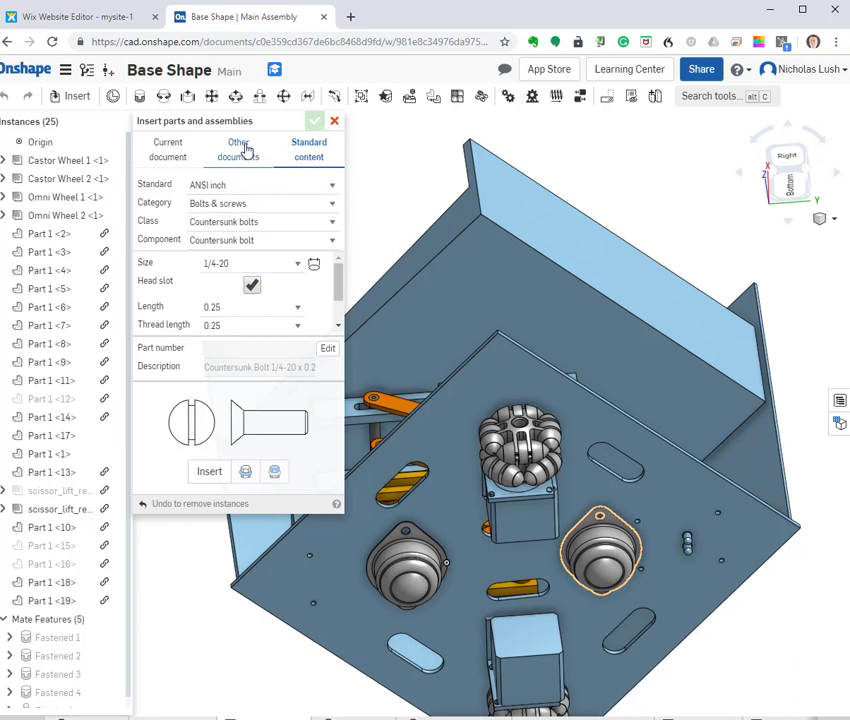
click(242, 149)
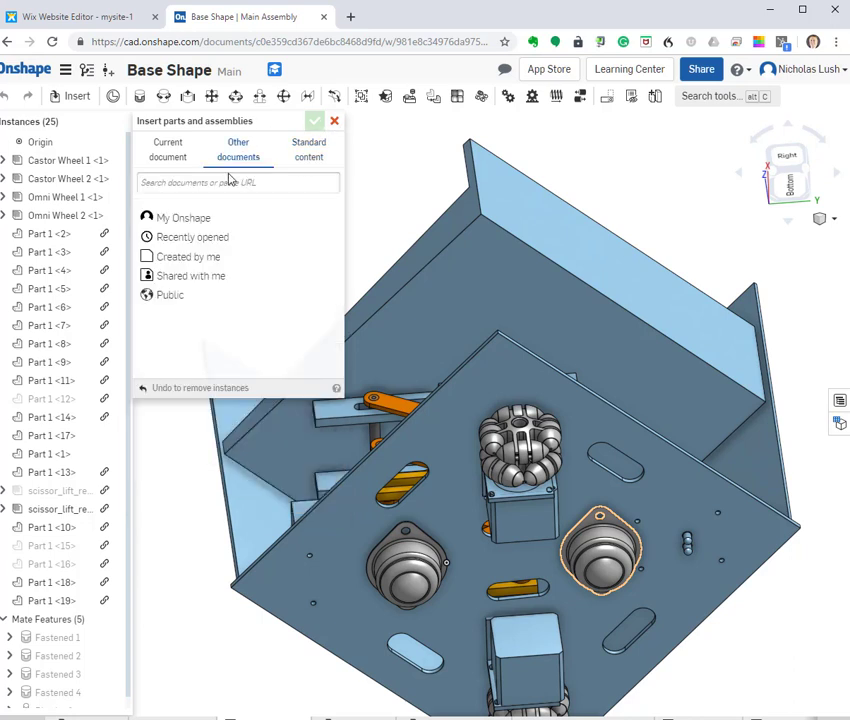
click(169, 295)
scroll(224, 315, down, 3)
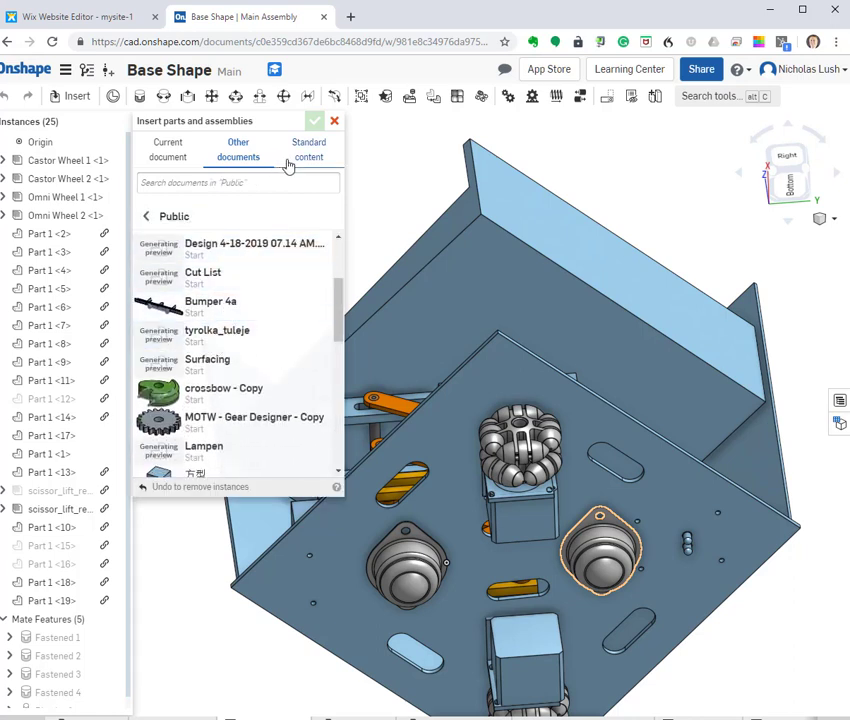
click(334, 120)
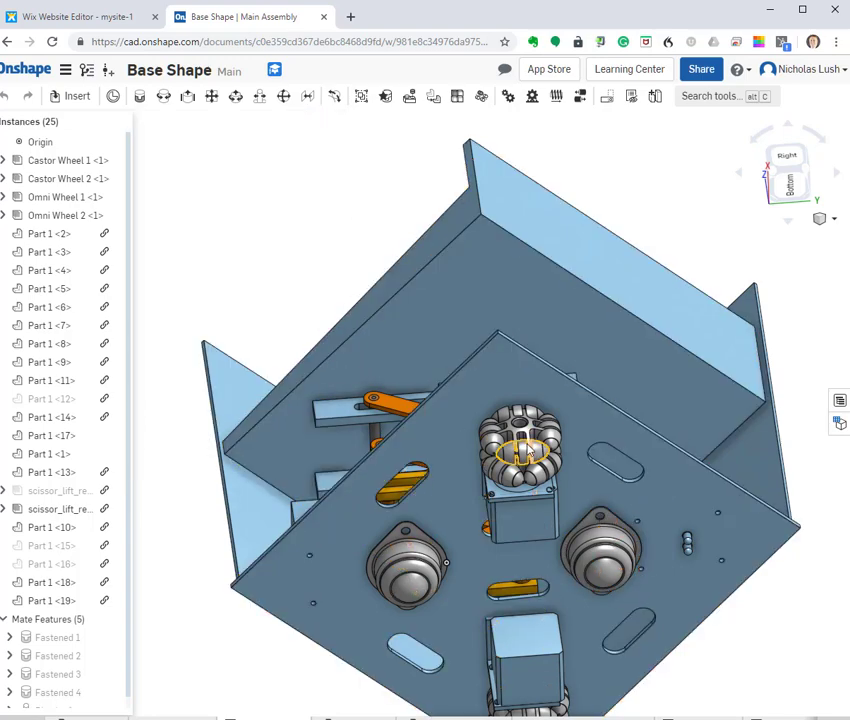
Inspect the assembly from the side, hiding one wall panel and showing it again.
right_drag(415, 550, 434, 446)
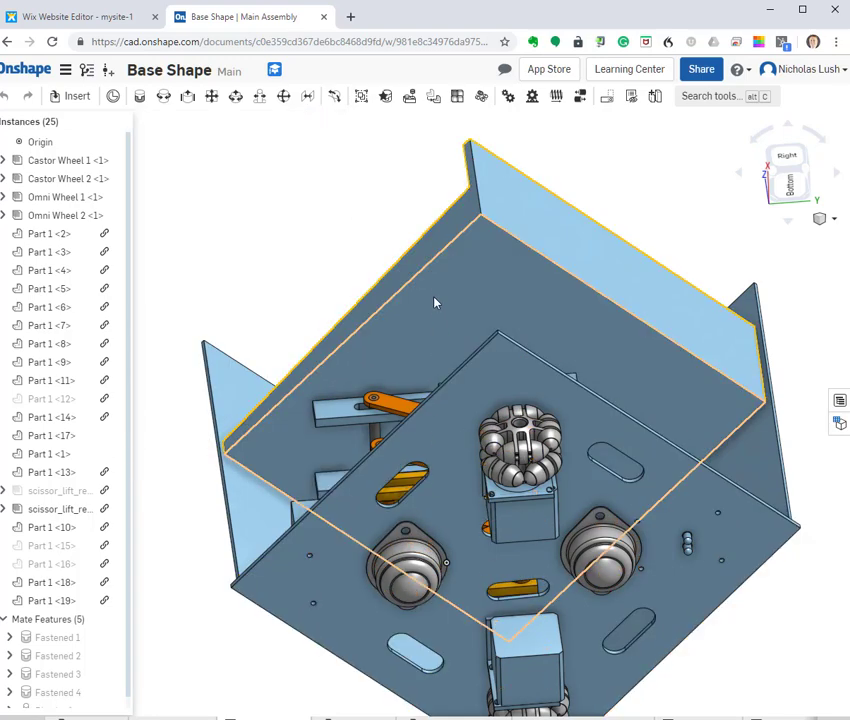
right_drag(436, 292, 463, 376)
scroll(462, 378, down, 3)
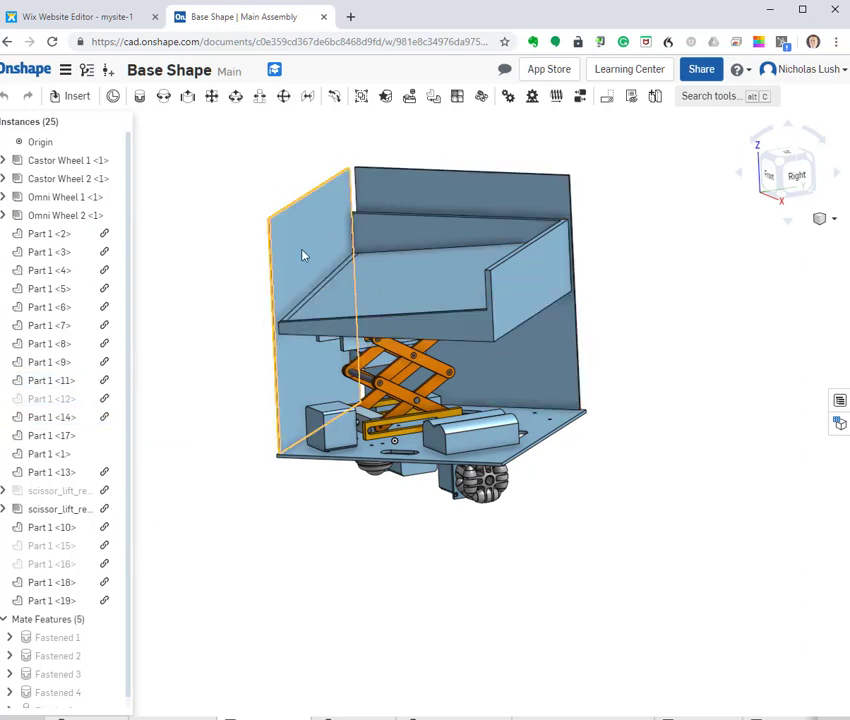
key(y)
key(shift+y)
Create a new document named Box in the Personal Projects folder.
click(25, 69)
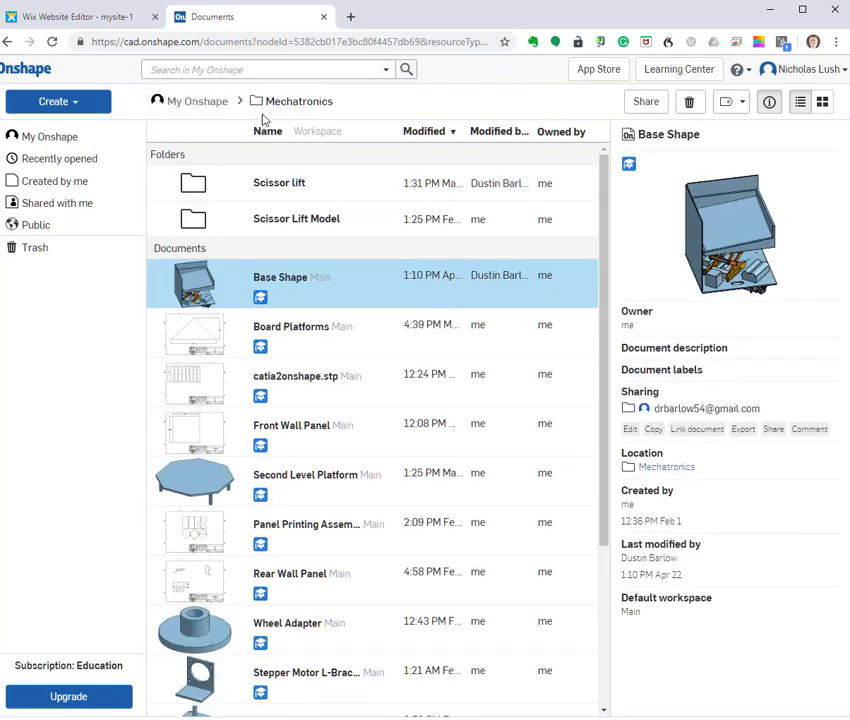
click(205, 103)
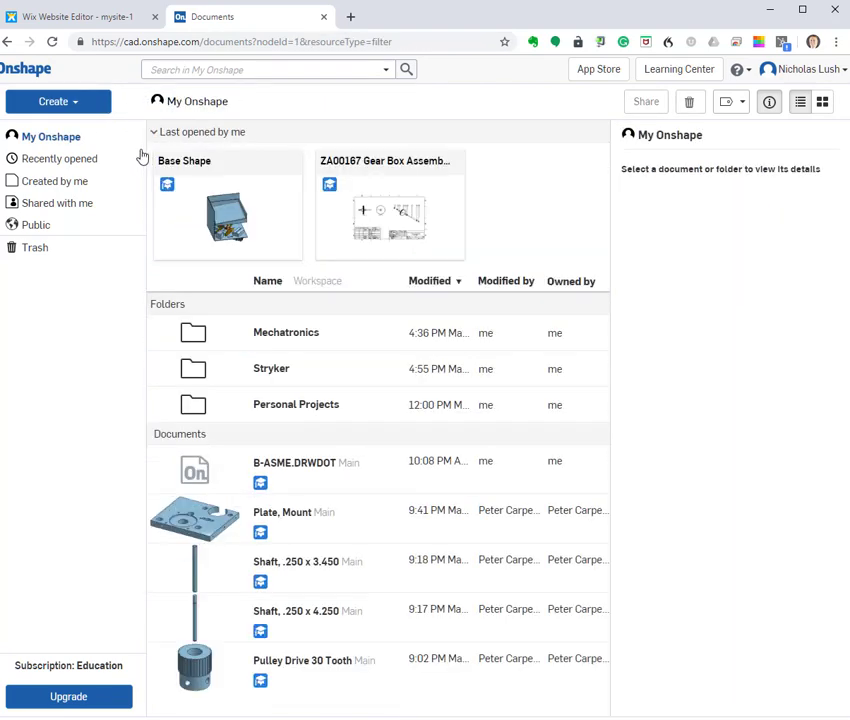
click(283, 404)
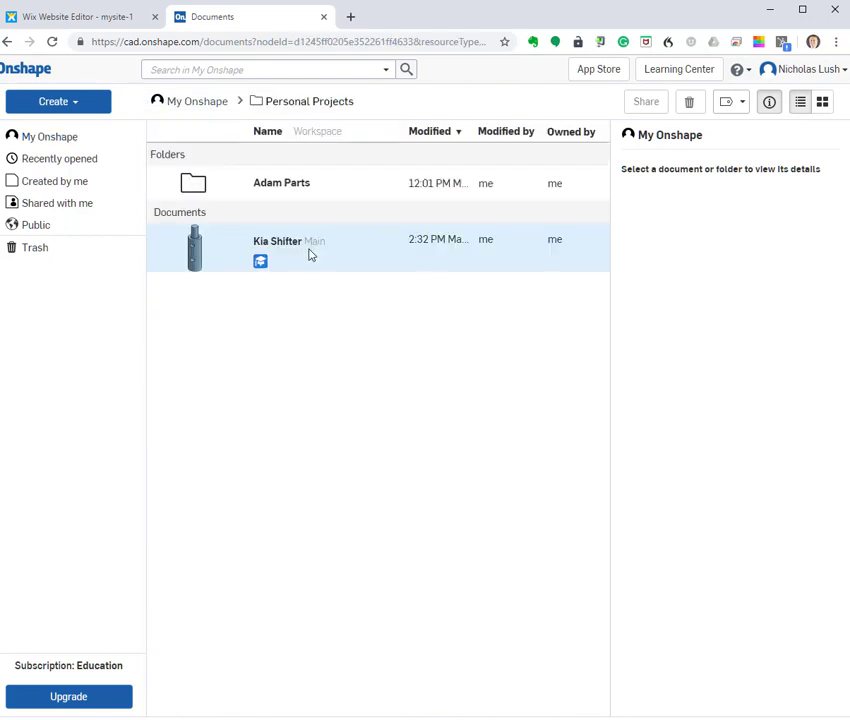
click(82, 104)
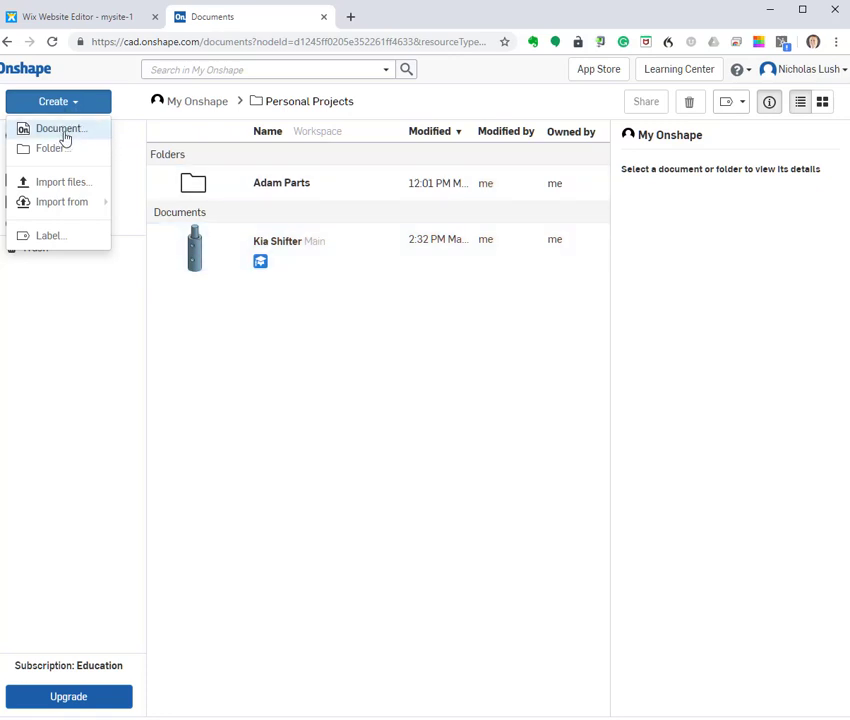
click(62, 129)
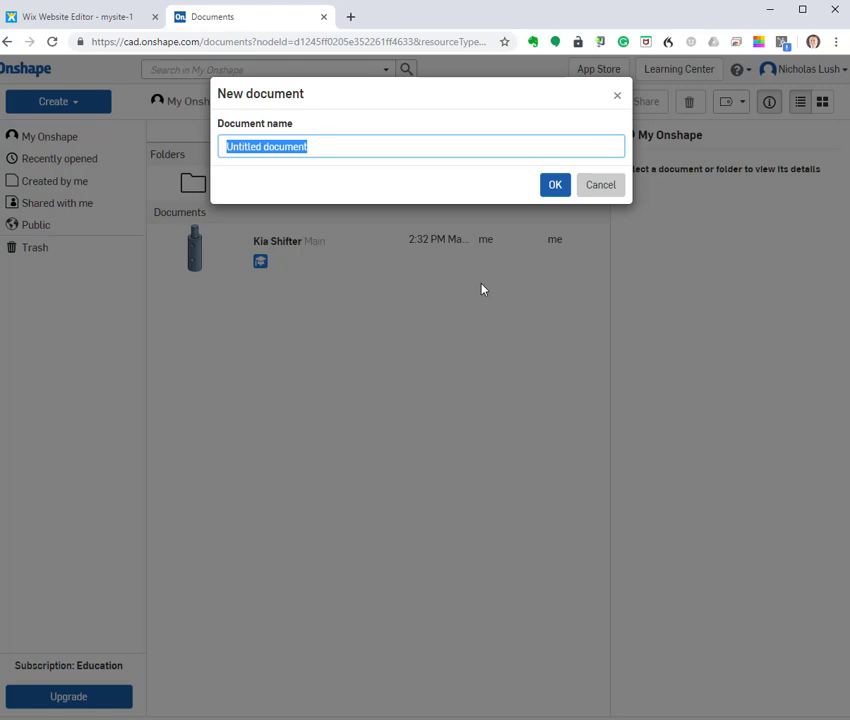
text(Box)
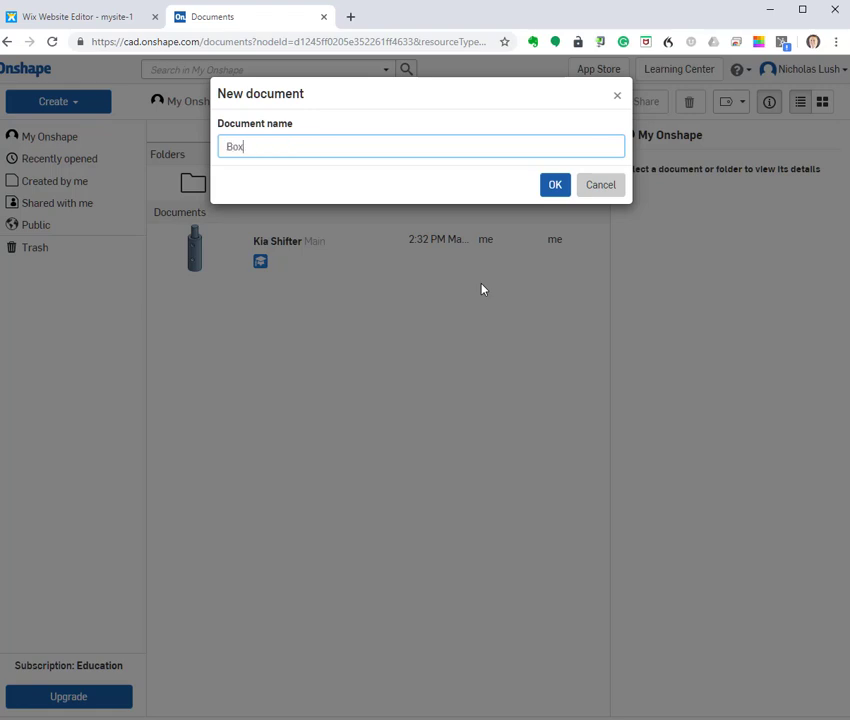
key(Return)
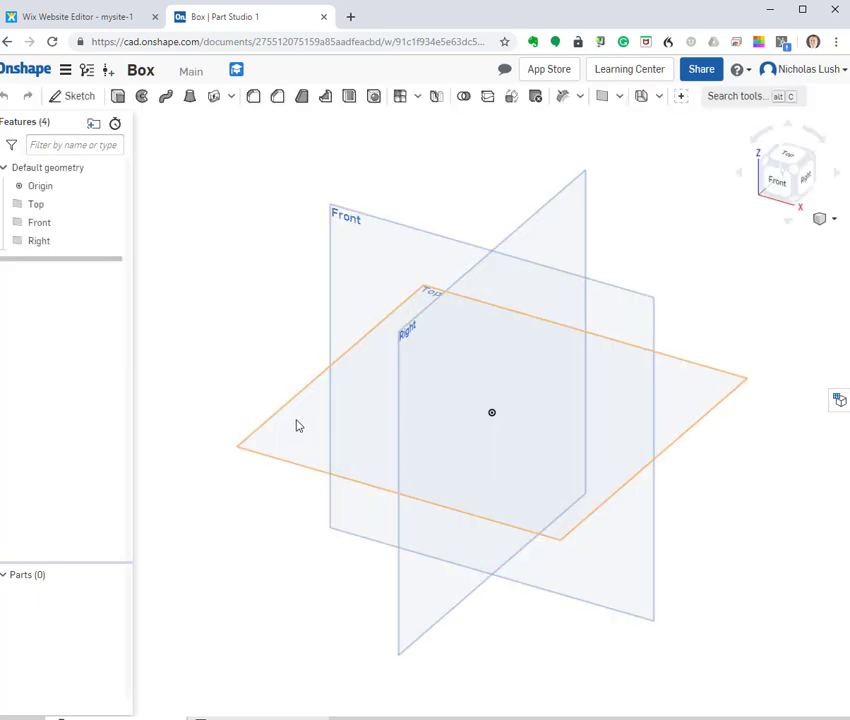
Start a new sketch on the Top plane.
click(296, 426)
click(148, 247)
click(80, 96)
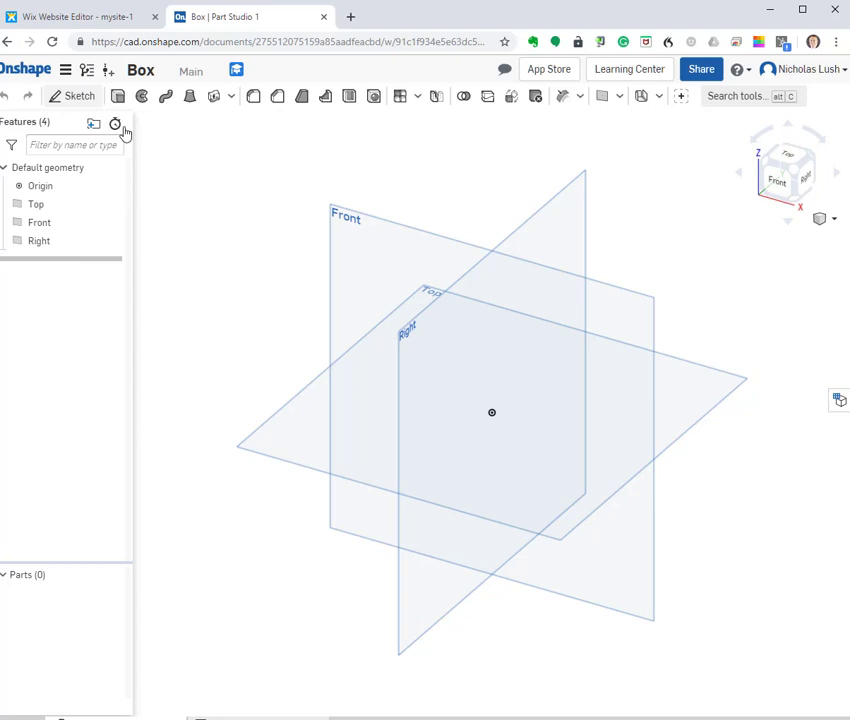
click(296, 443)
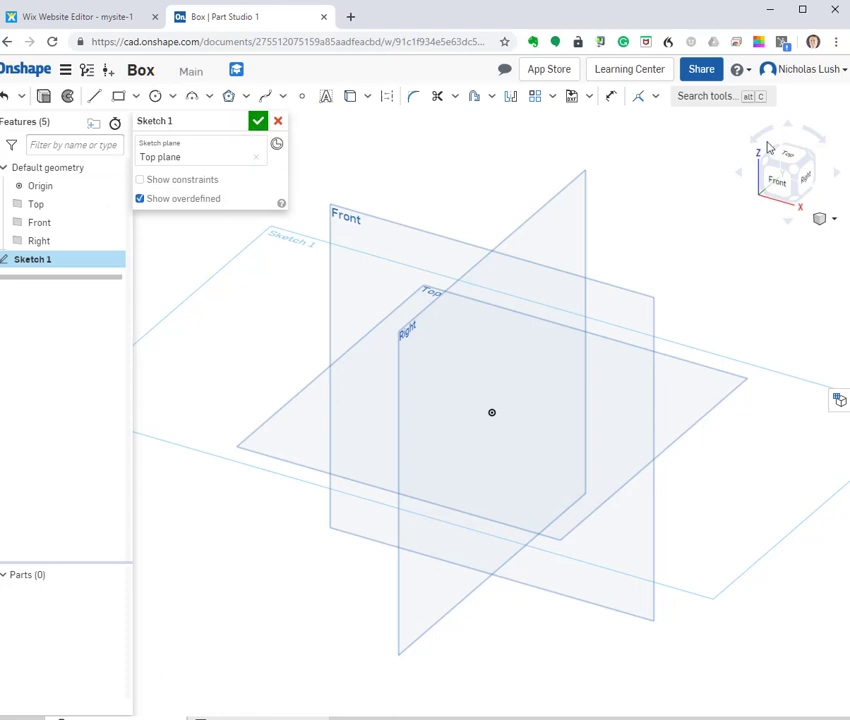
click(795, 161)
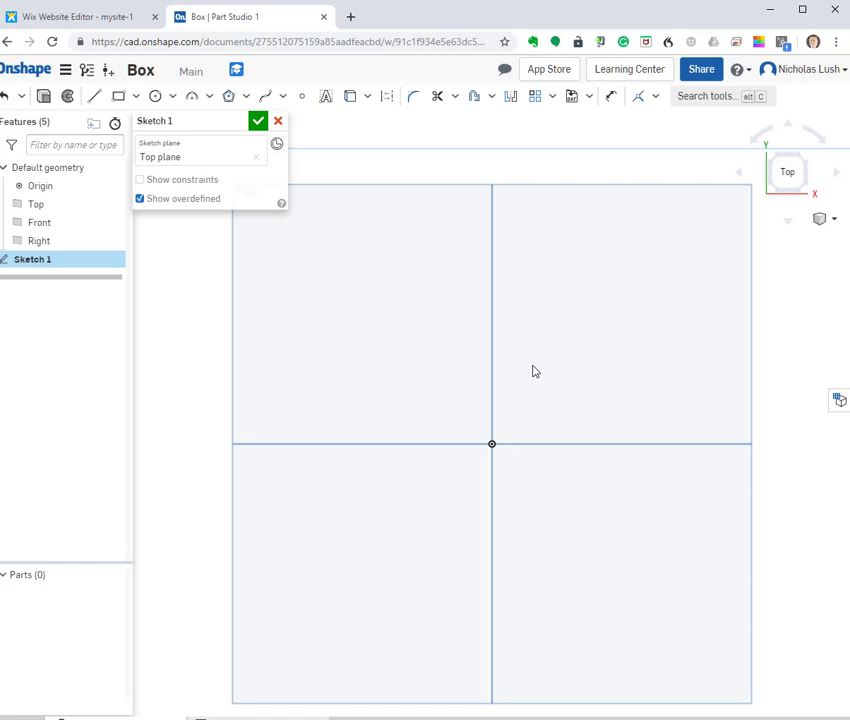
Sketch a center point rectangle about 3.2 by 2.8 in, centred on the origin.
click(136, 98)
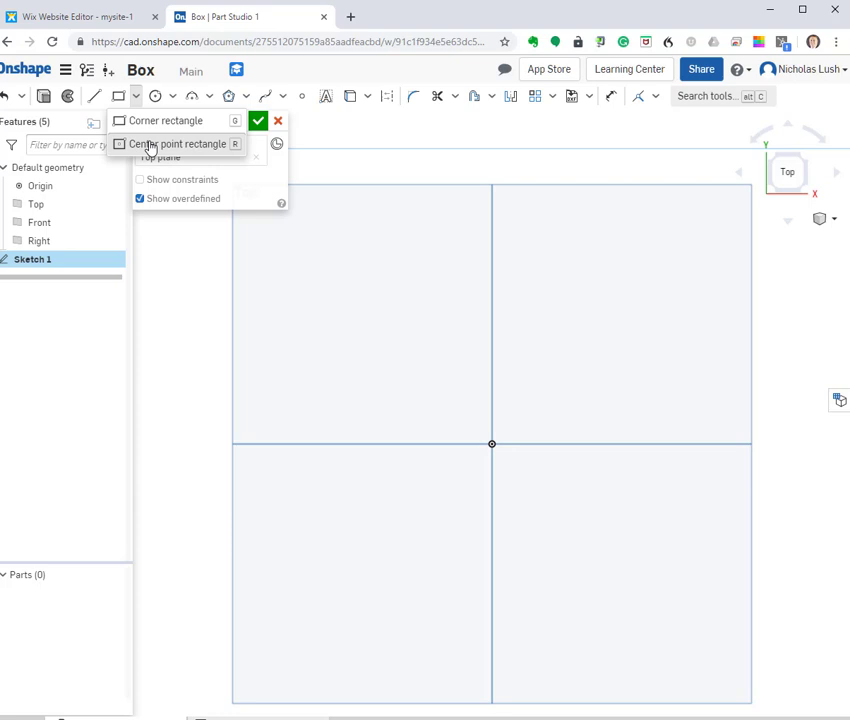
click(150, 144)
click(491, 443)
click(630, 323)
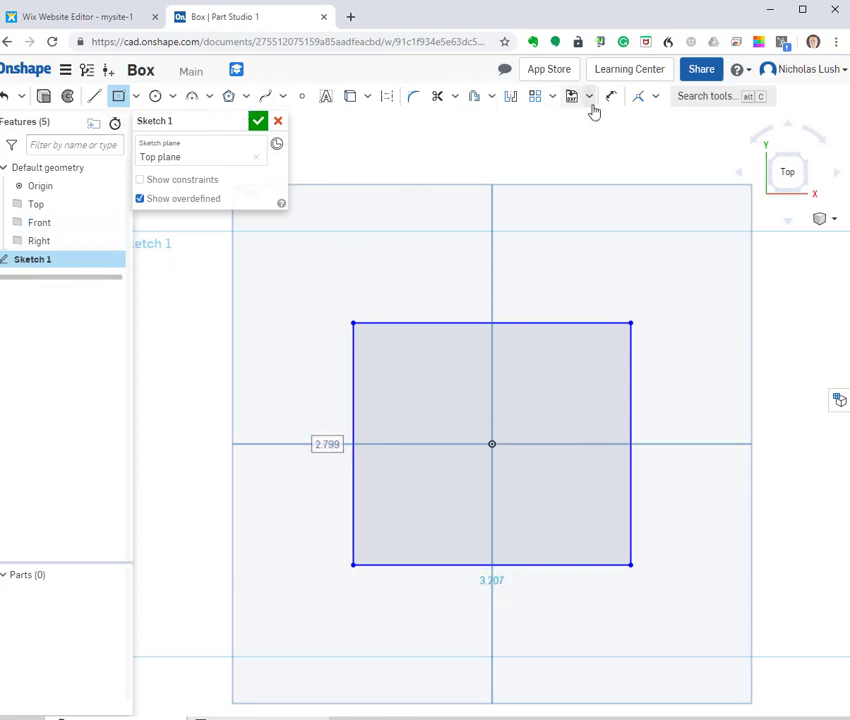
key(Escape)
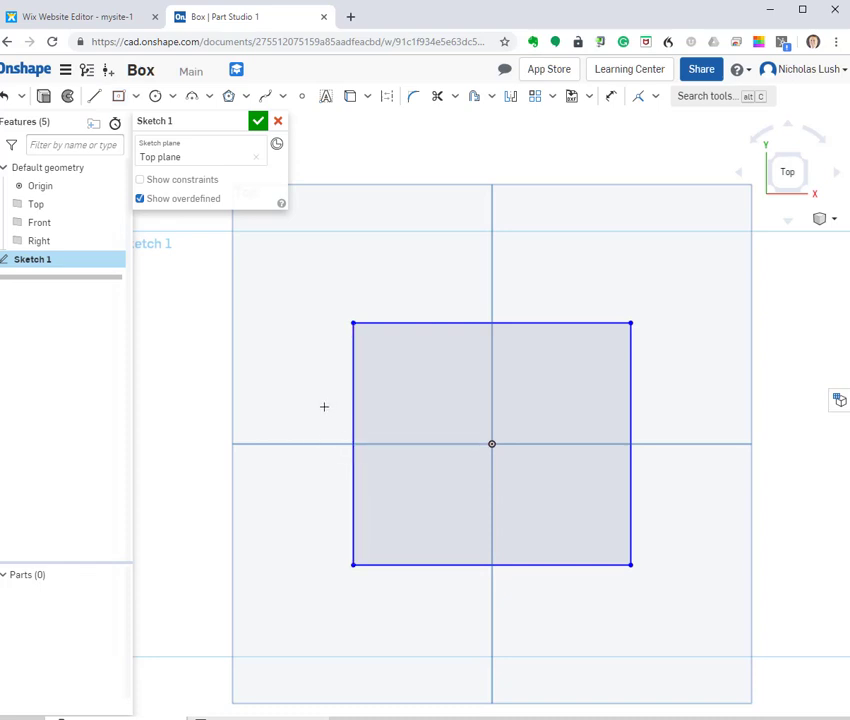
Dimension the rectangle to 5 in wide and 5 in high, and finish the sketch.
click(614, 97)
click(436, 322)
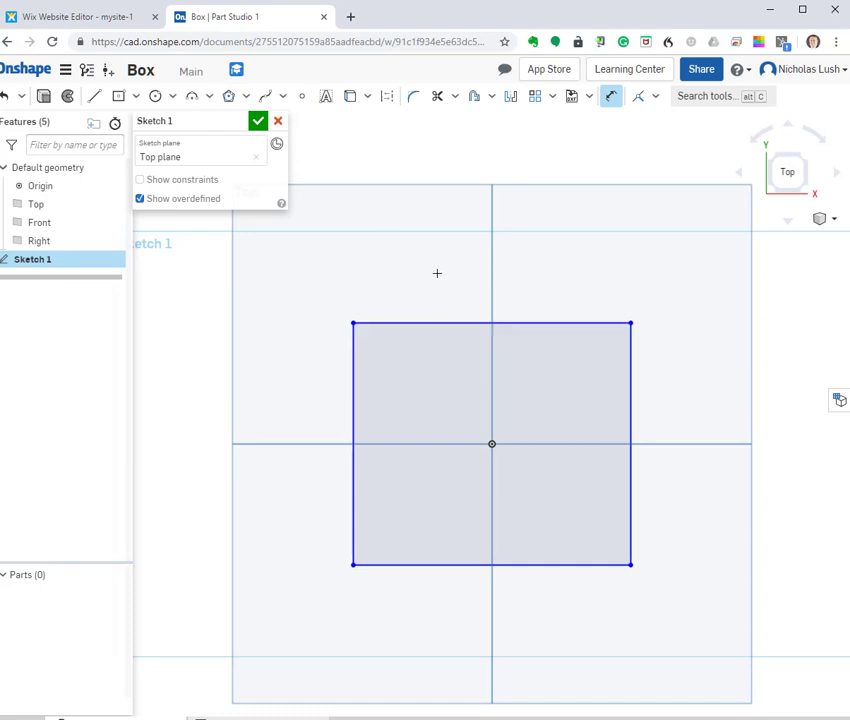
click(473, 263)
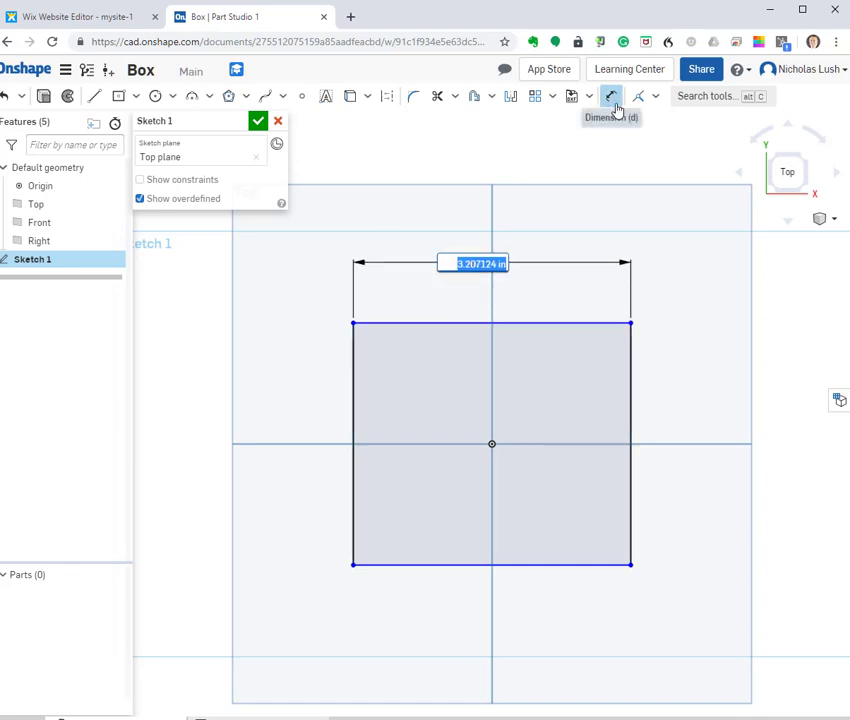
text(5)
key(Return)
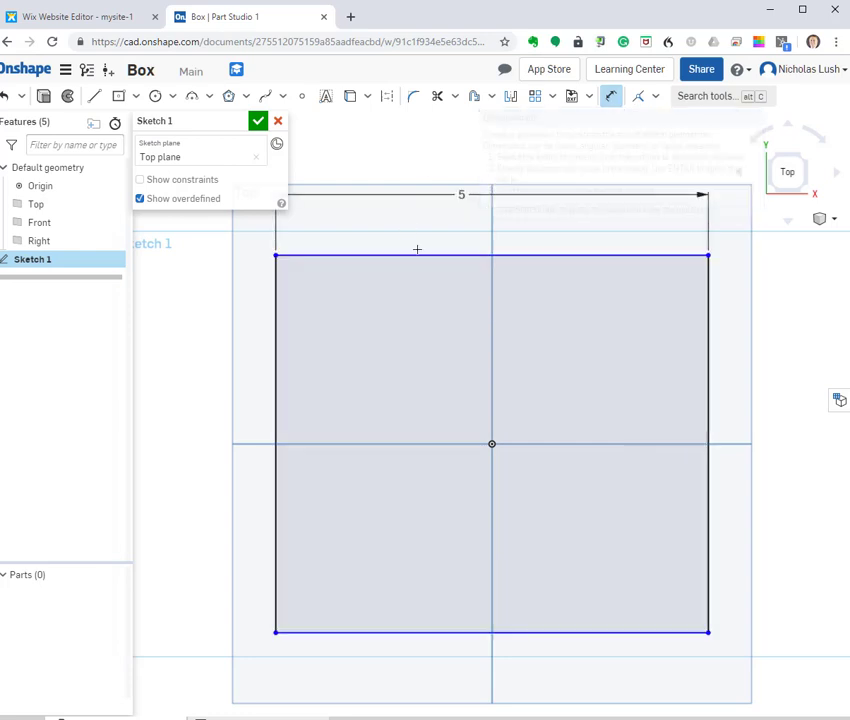
click(709, 388)
click(765, 385)
text(5)
key(Return)
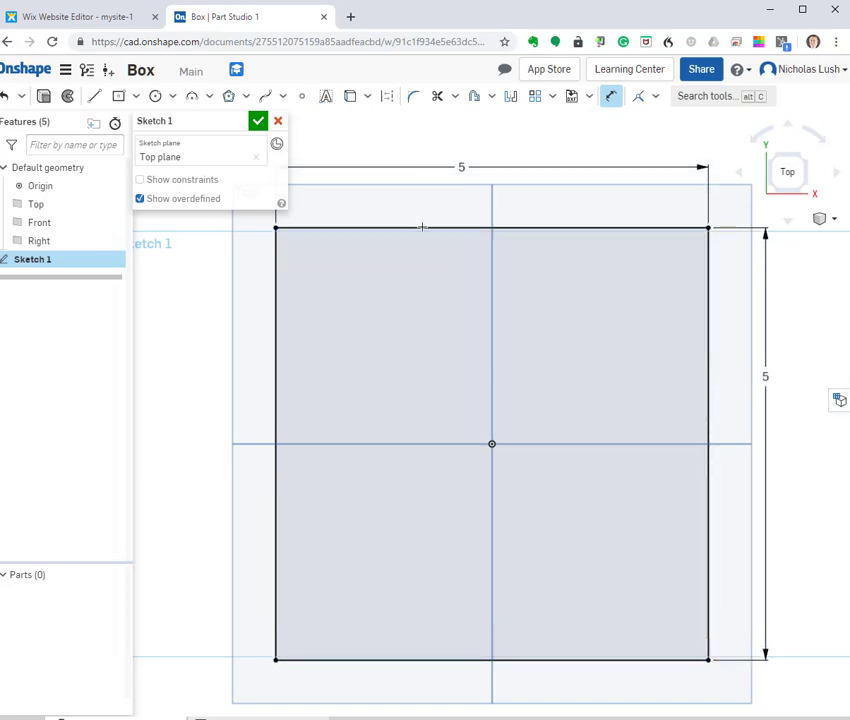
click(256, 122)
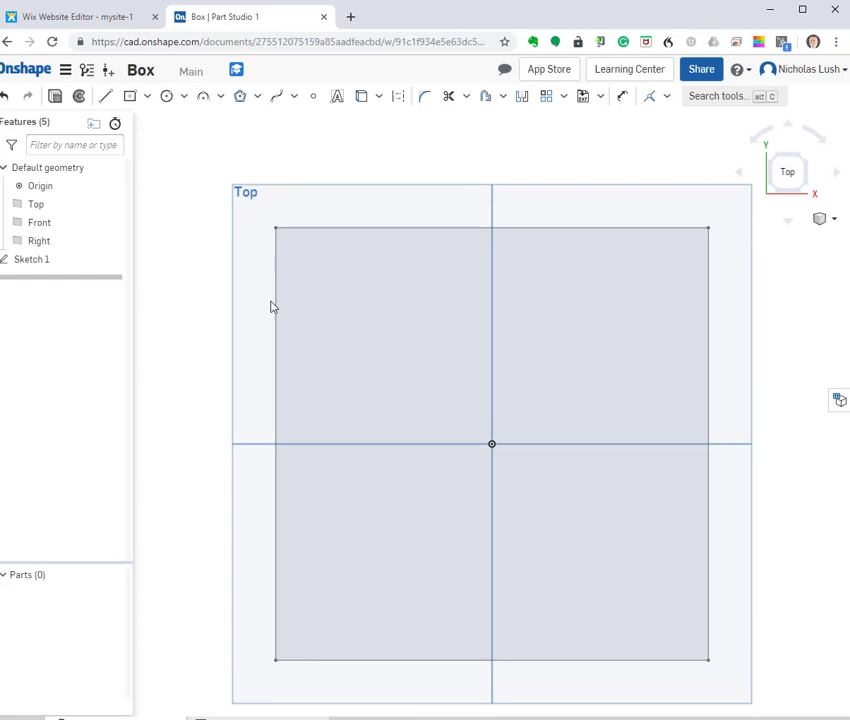
Extrude the square sketch region as a new solid with a blind depth of 5 in.
scroll(285, 447, down, 3)
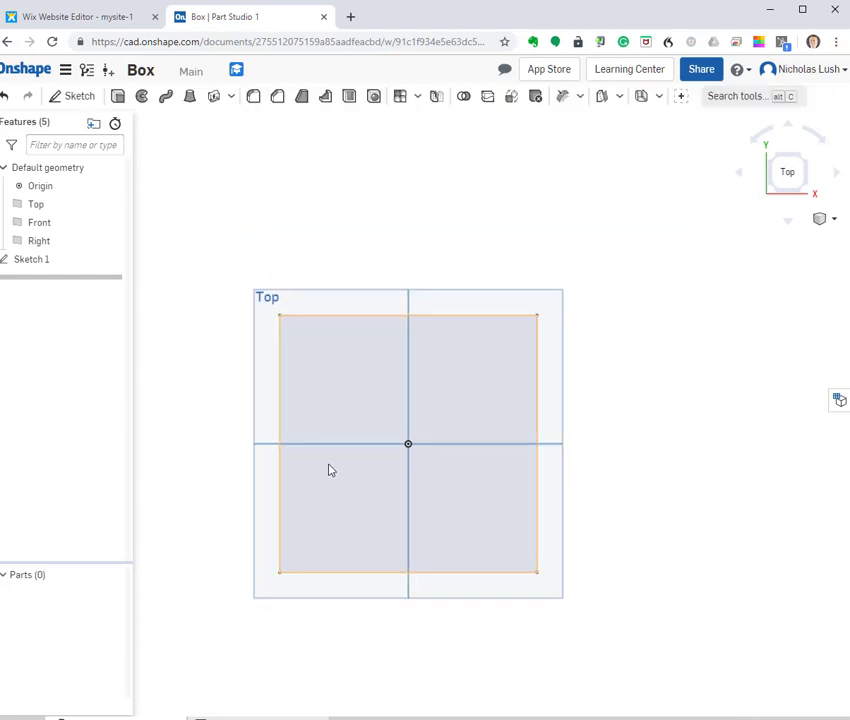
middle_drag(331, 470, 323, 406)
mouse_move(323, 406)
right_down()
mouse_move(336, 362)
mouse_move(365, 341)
mouse_move(347, 340)
right_up()
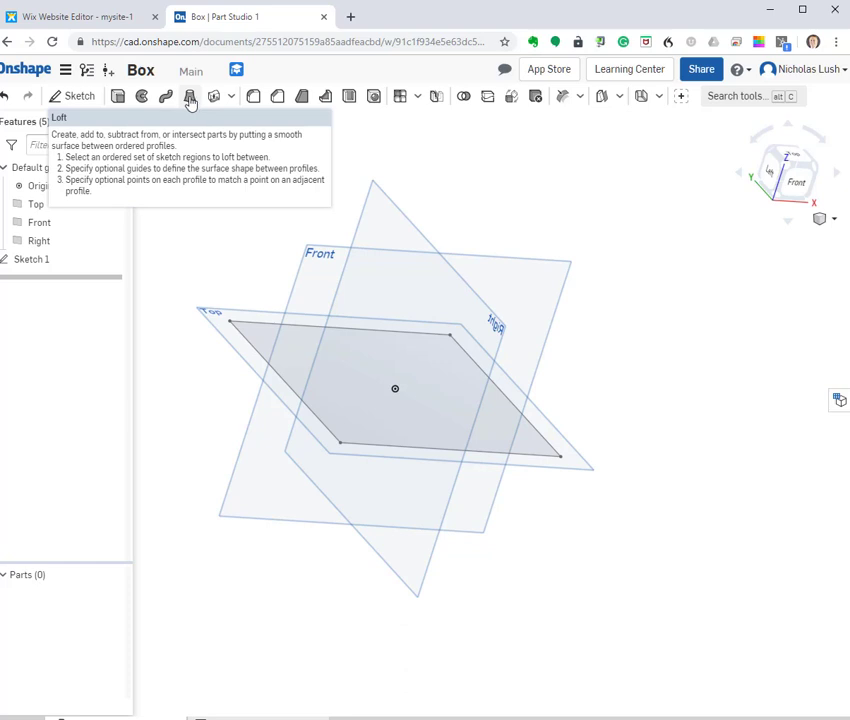
click(118, 98)
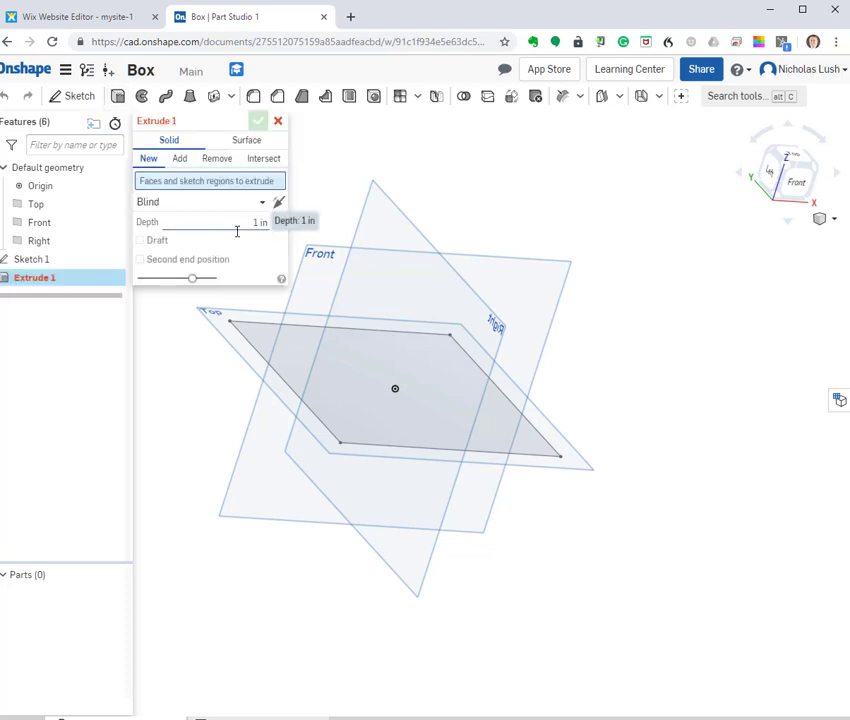
click(285, 358)
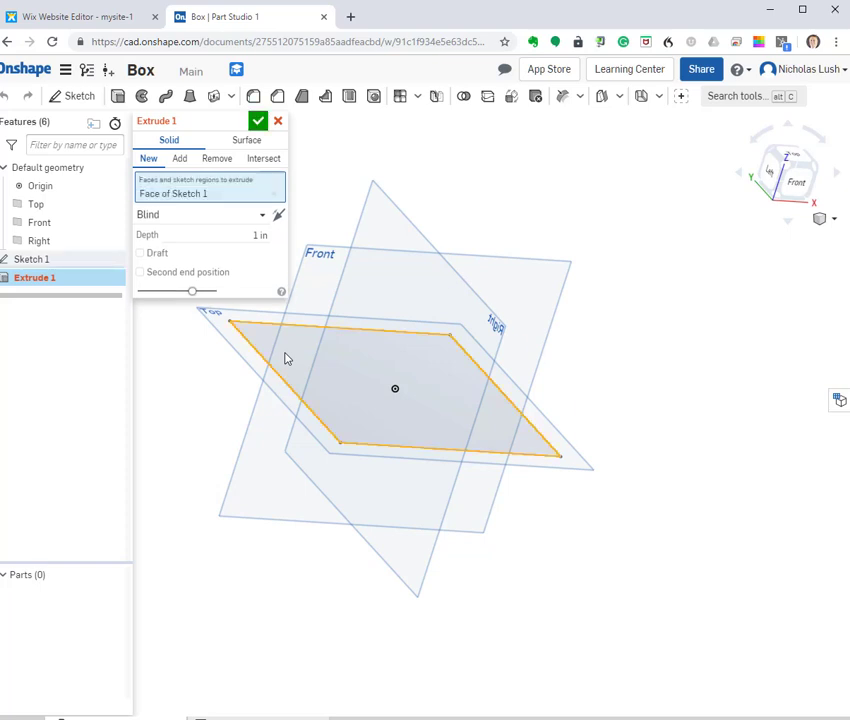
drag(263, 236, 241, 244)
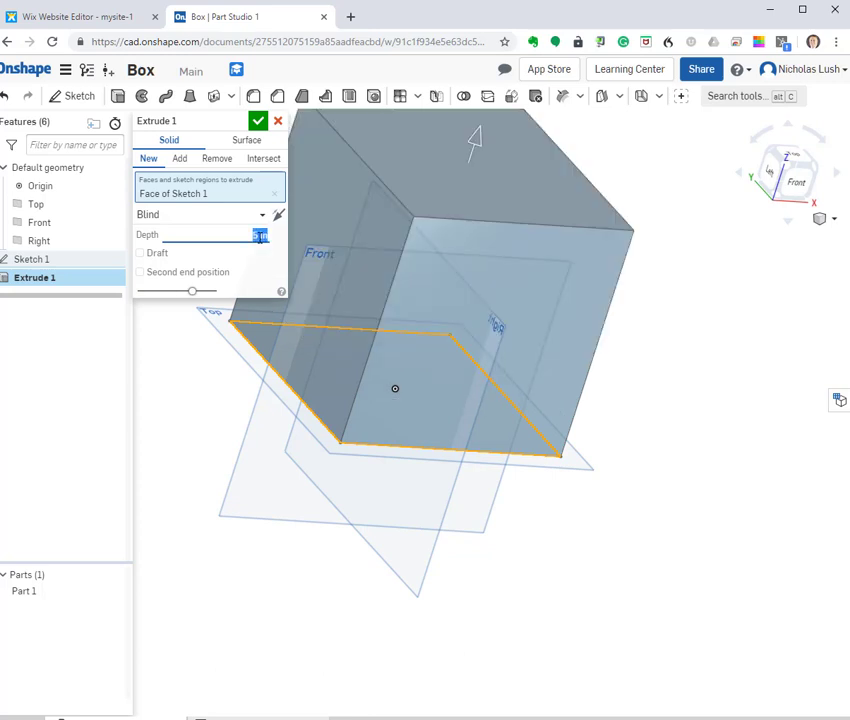
click(258, 122)
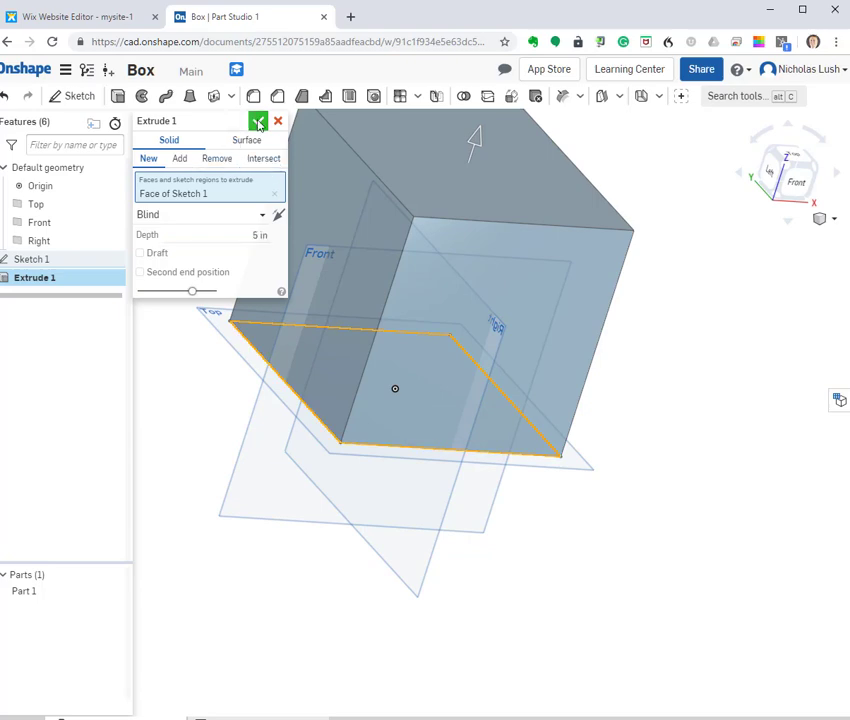
right_drag(642, 466, 611, 442)
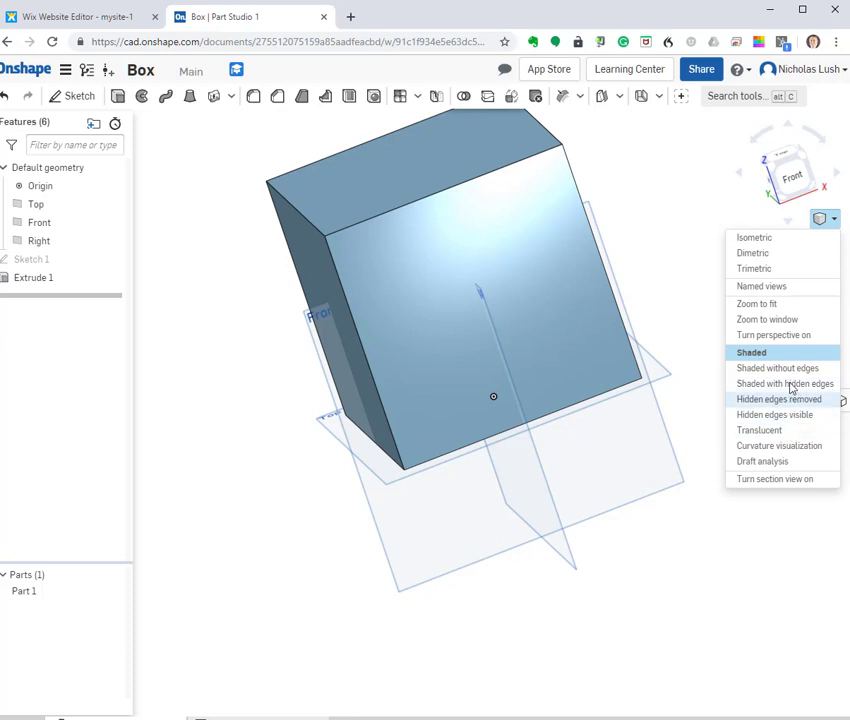
Section the box parallel to its front face with the plane moved into the solid, and turn the section view off.
click(781, 480)
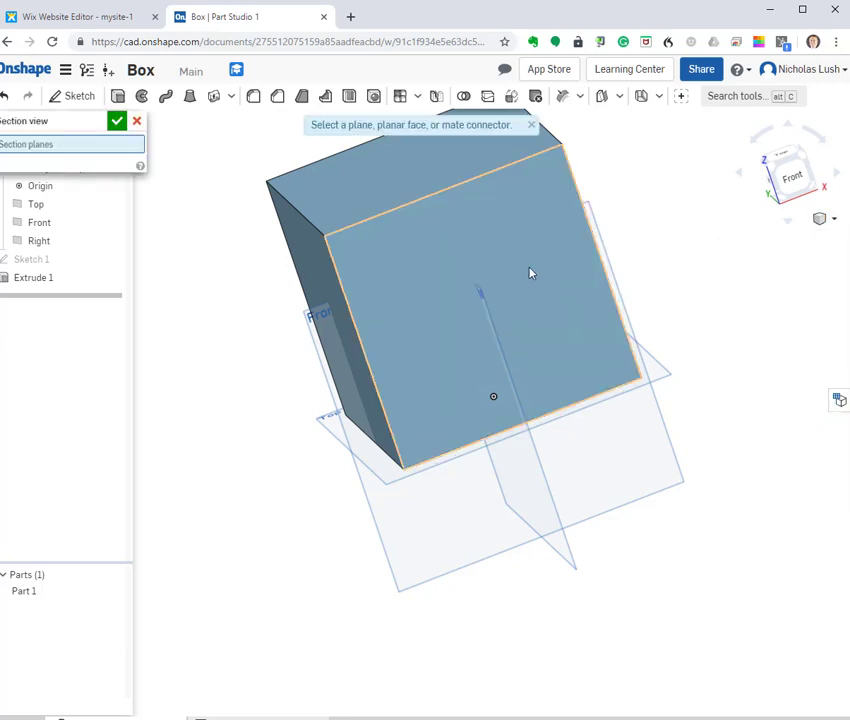
click(460, 285)
drag(496, 319, 449, 322)
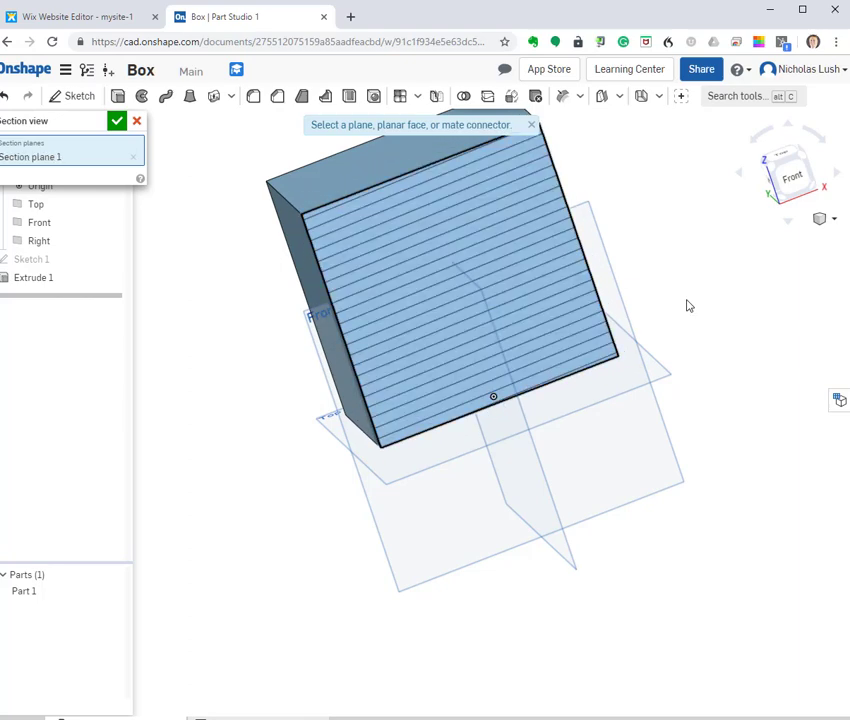
click(822, 220)
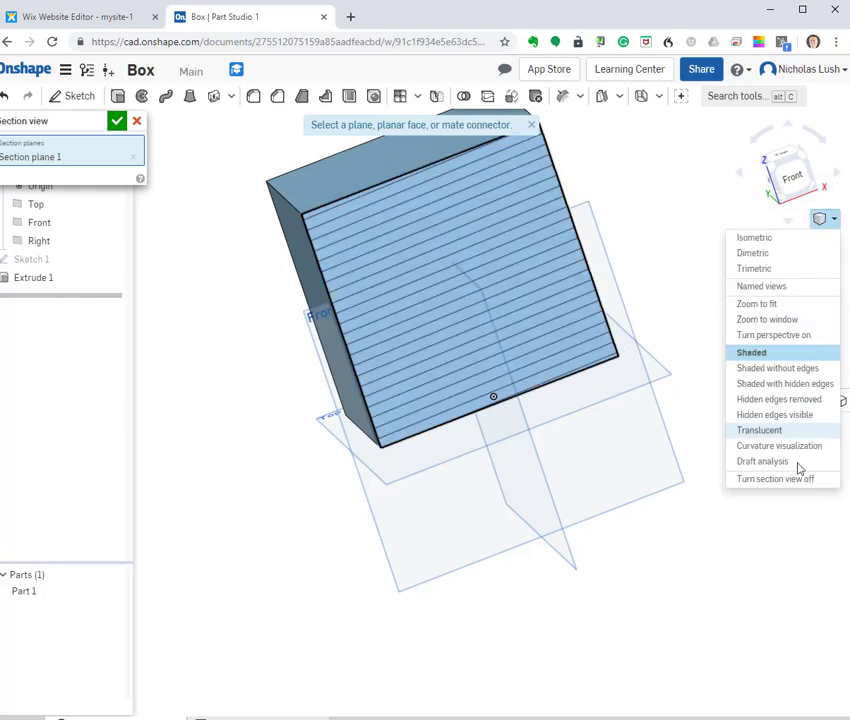
click(775, 479)
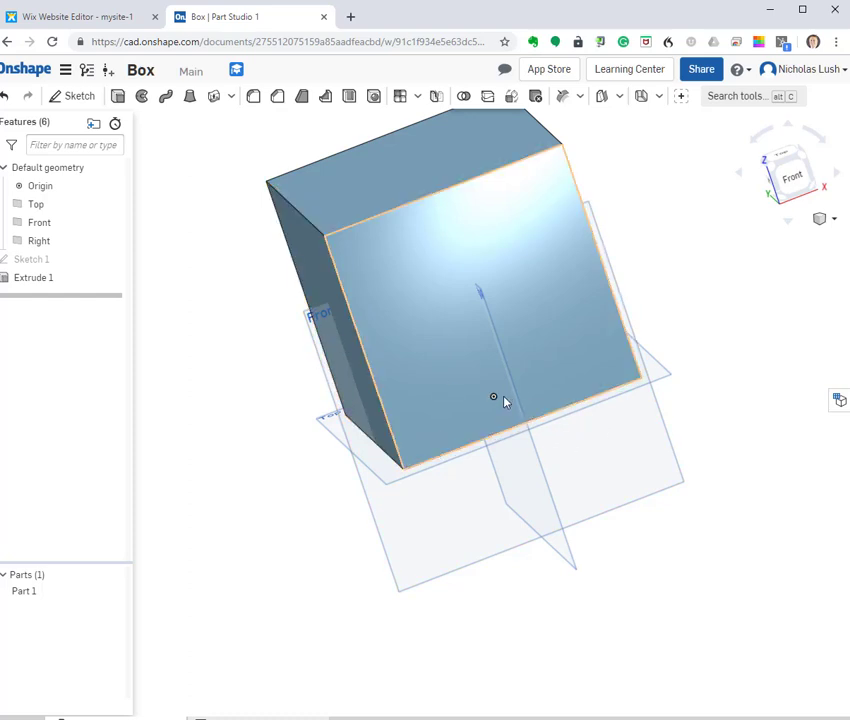
Shell the box as a hollow part with a wall thickness of 0.1 in.
right_drag(508, 415, 530, 477)
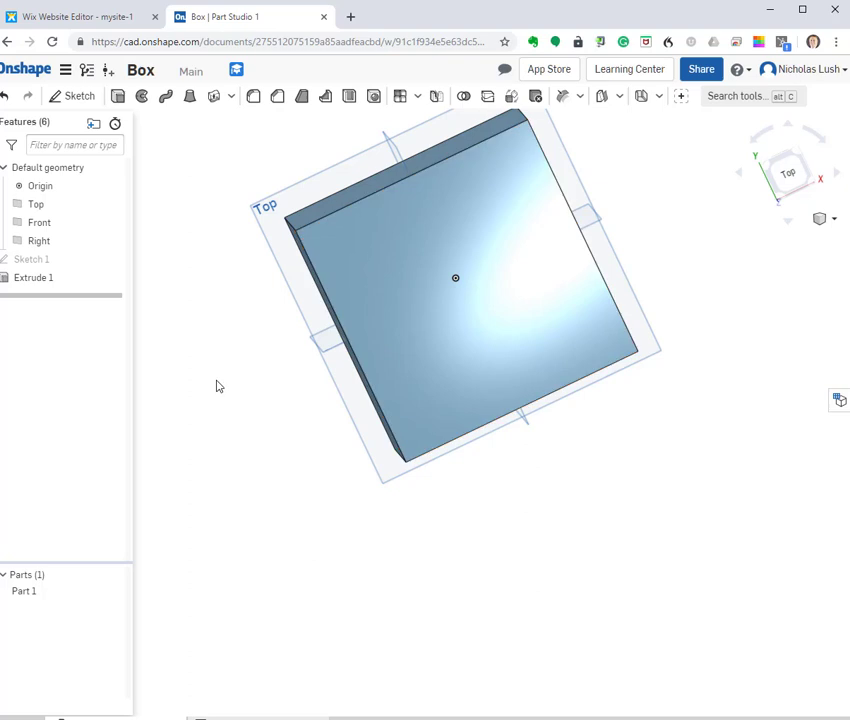
right_drag(433, 493, 243, 201)
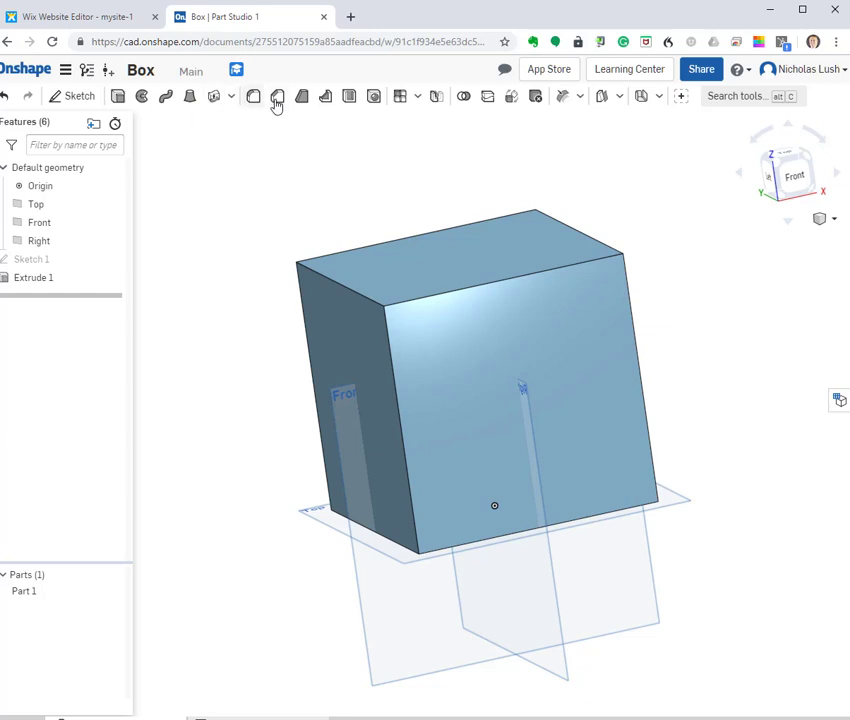
click(348, 98)
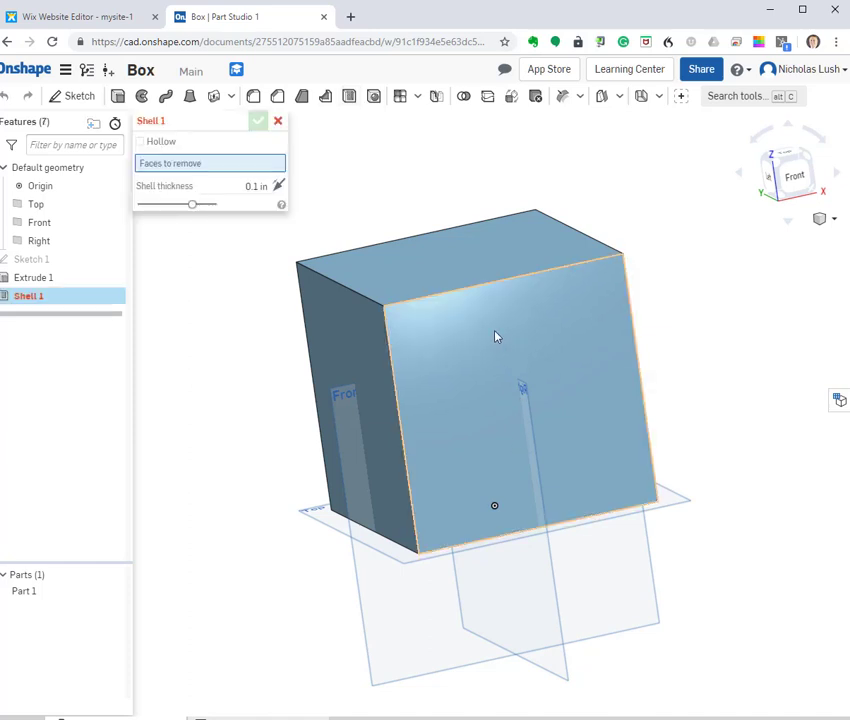
click(141, 141)
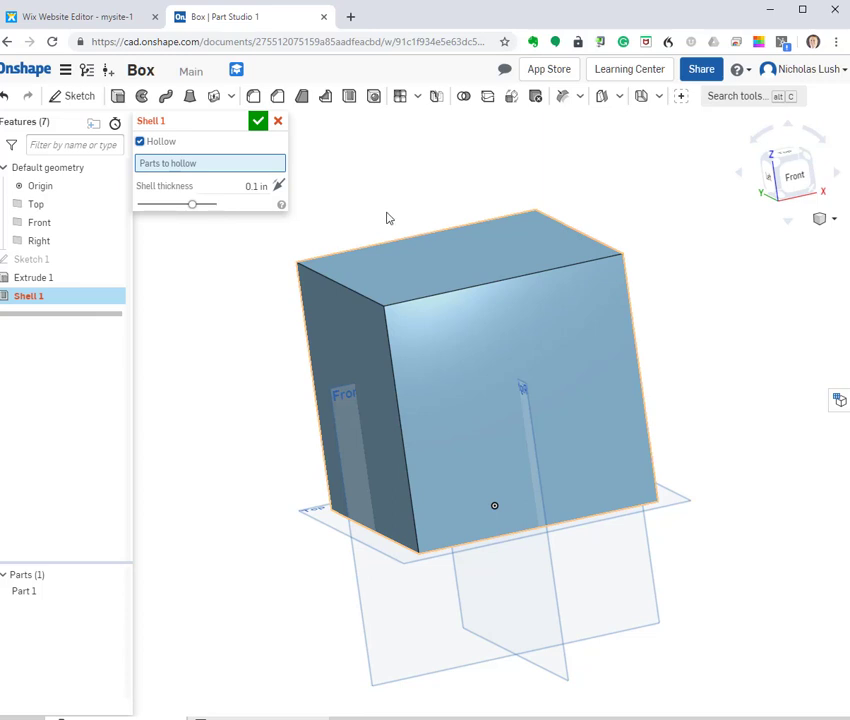
click(481, 335)
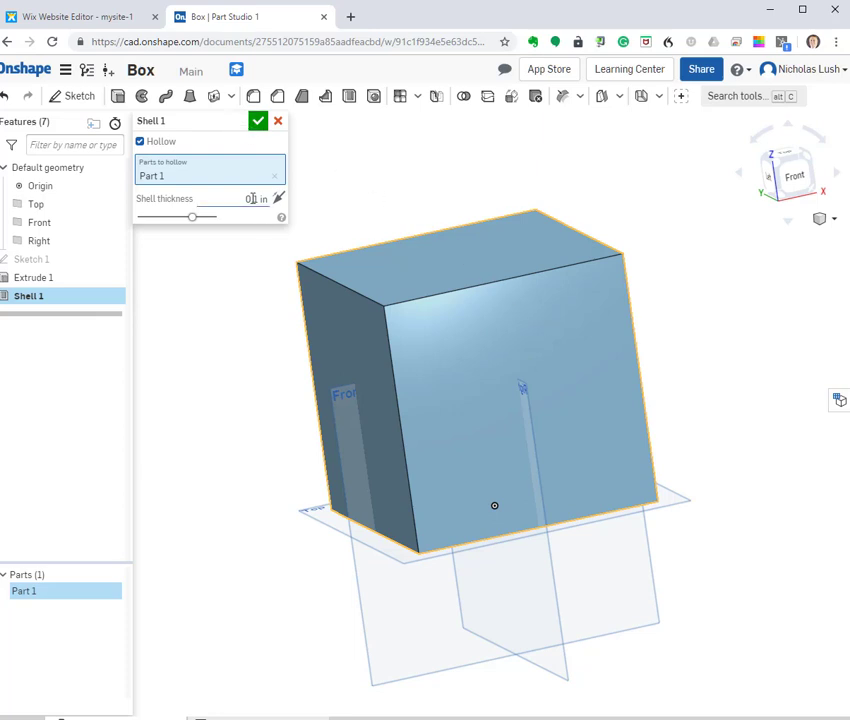
click(258, 121)
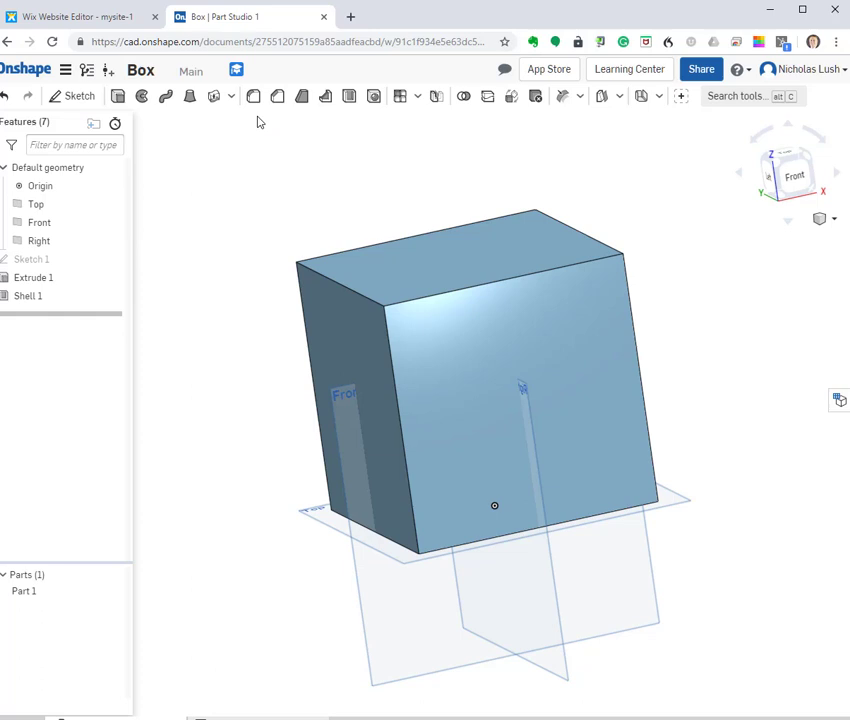
Section the hollowed box parallel to its front face to inspect the inside, and leave the section view.
click(834, 220)
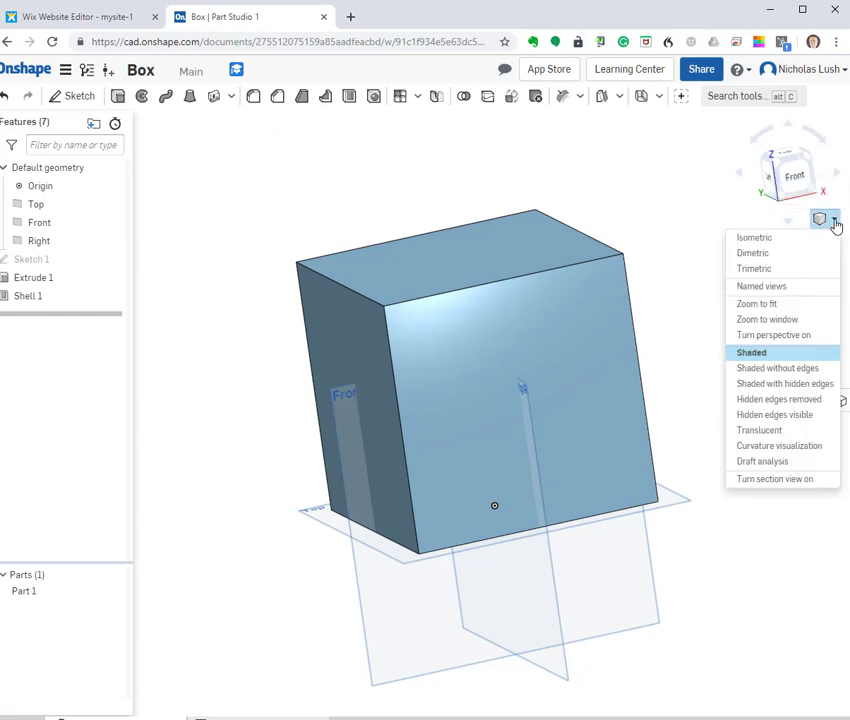
click(771, 480)
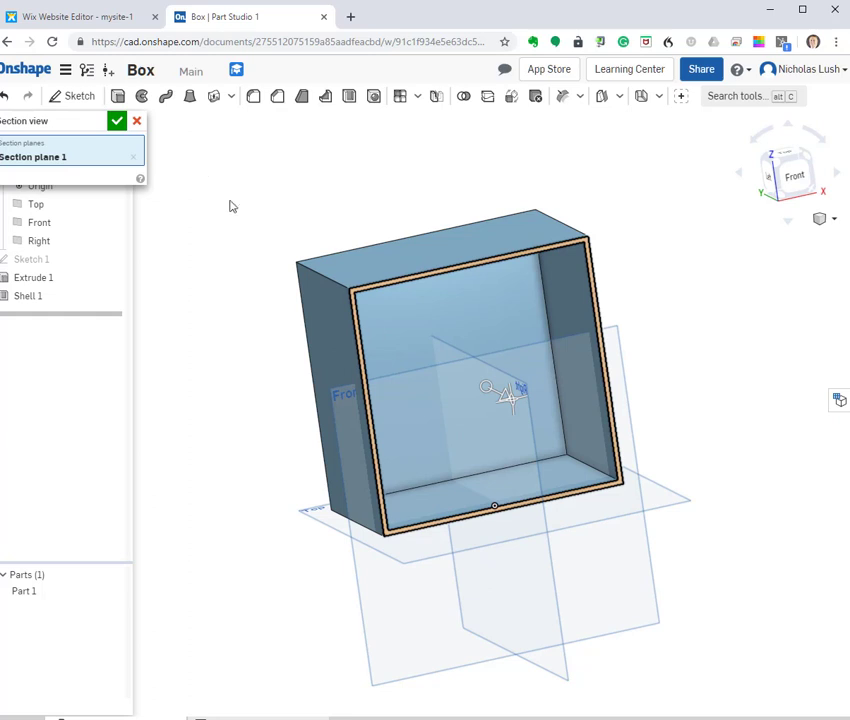
drag(496, 397, 641, 397)
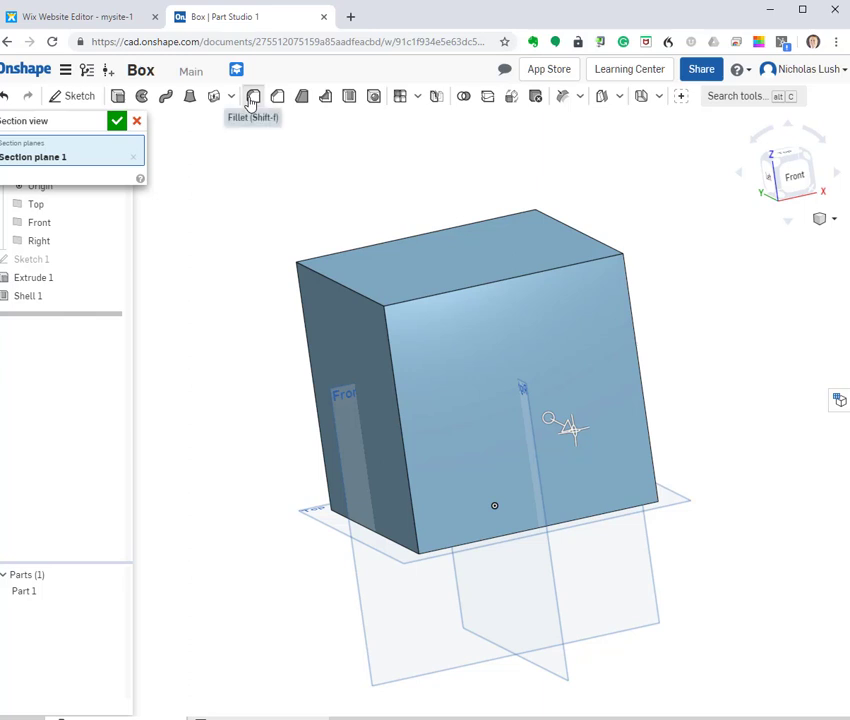
key(Escape)
Fillet the four top edges and the two front vertical edges of the box with a 0.2 in radius.
key(shift+f)
click(406, 302)
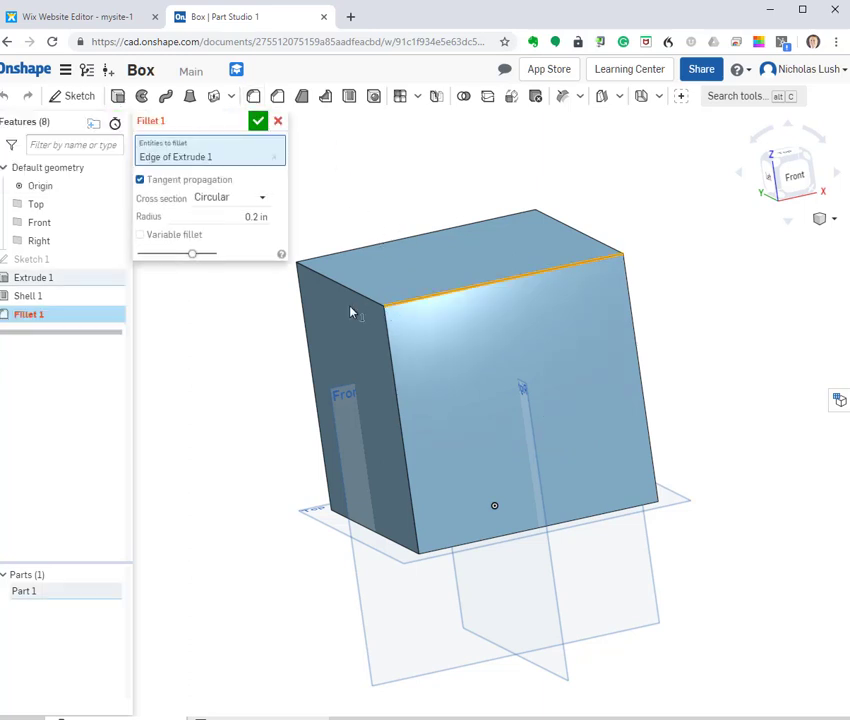
click(590, 243)
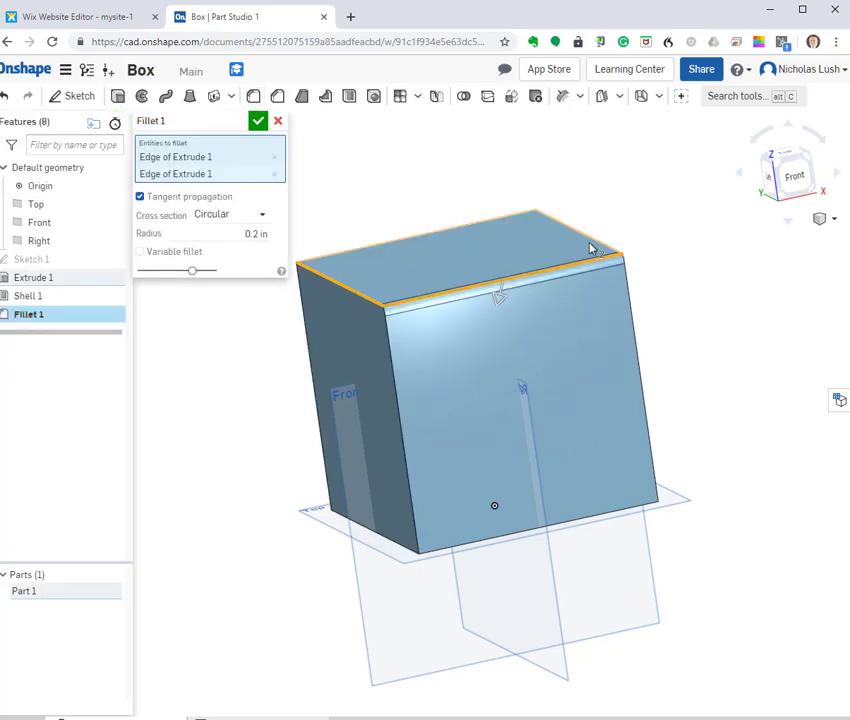
click(445, 231)
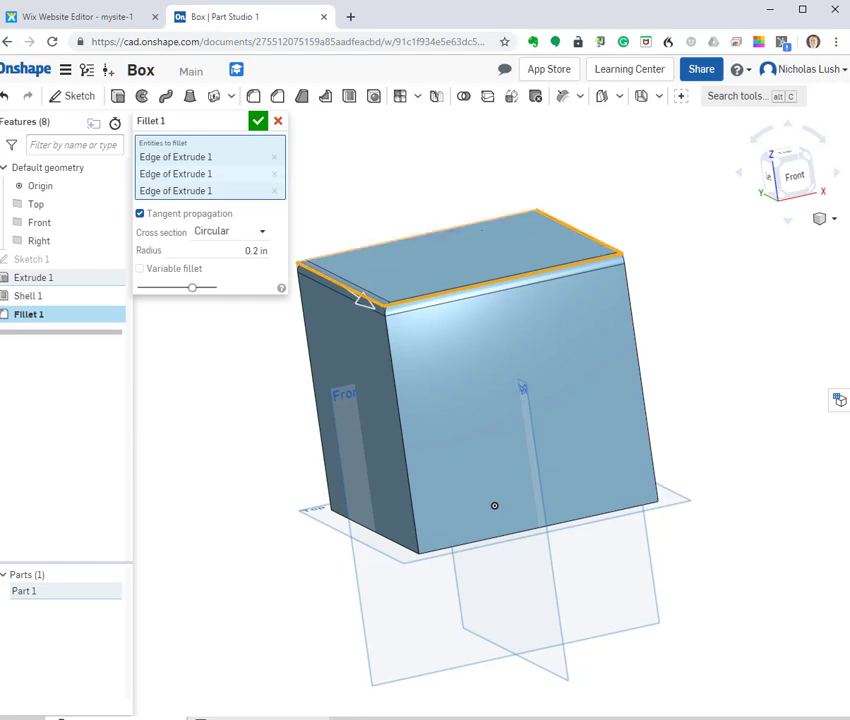
click(443, 234)
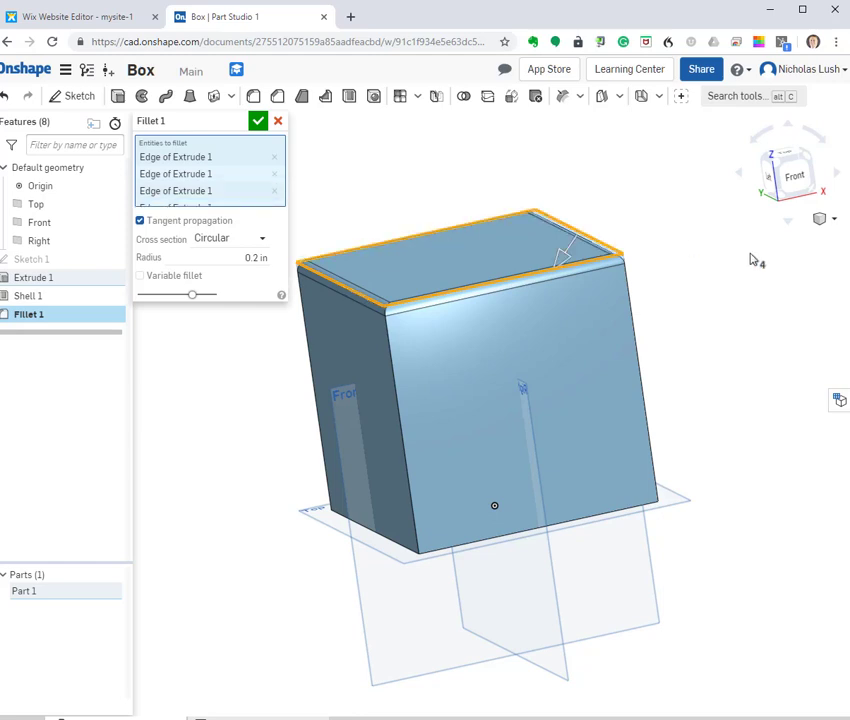
click(631, 340)
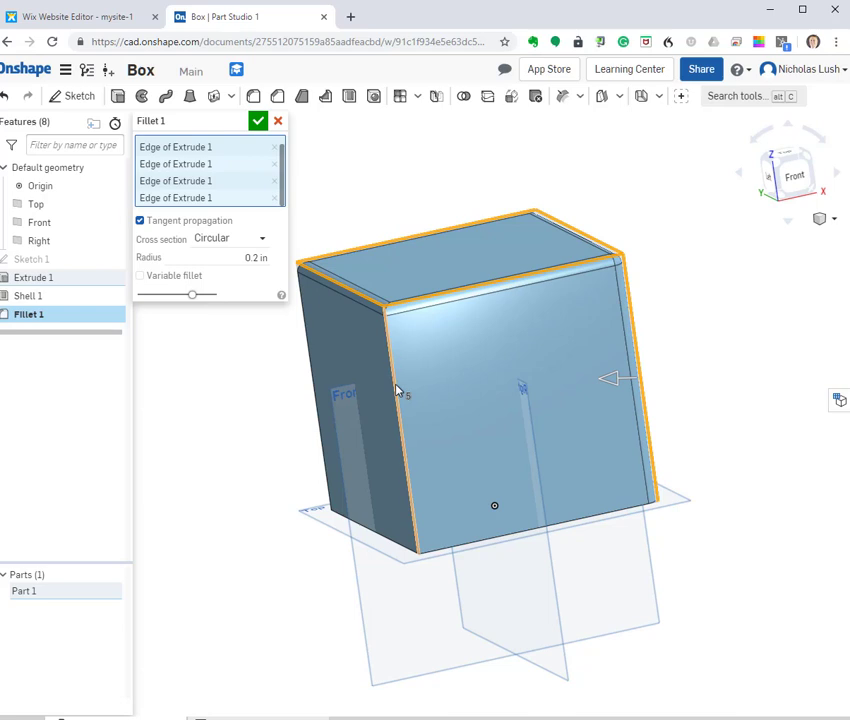
click(258, 121)
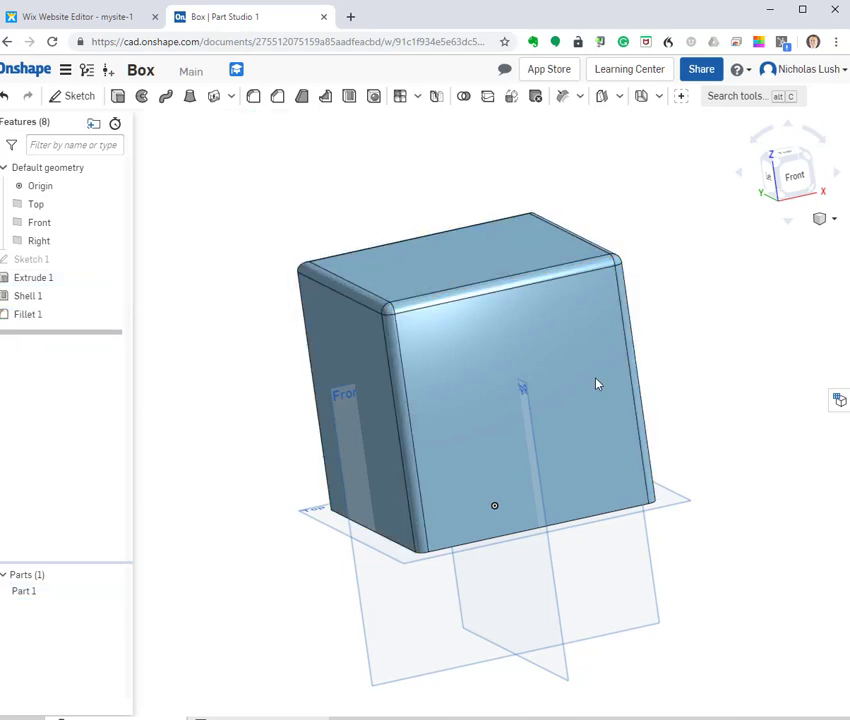
Edit the box's edge fillet and try radii of 0.5, 0.3, 0.2 and 0.1 in with the circular cross section.
double_click(35, 317)
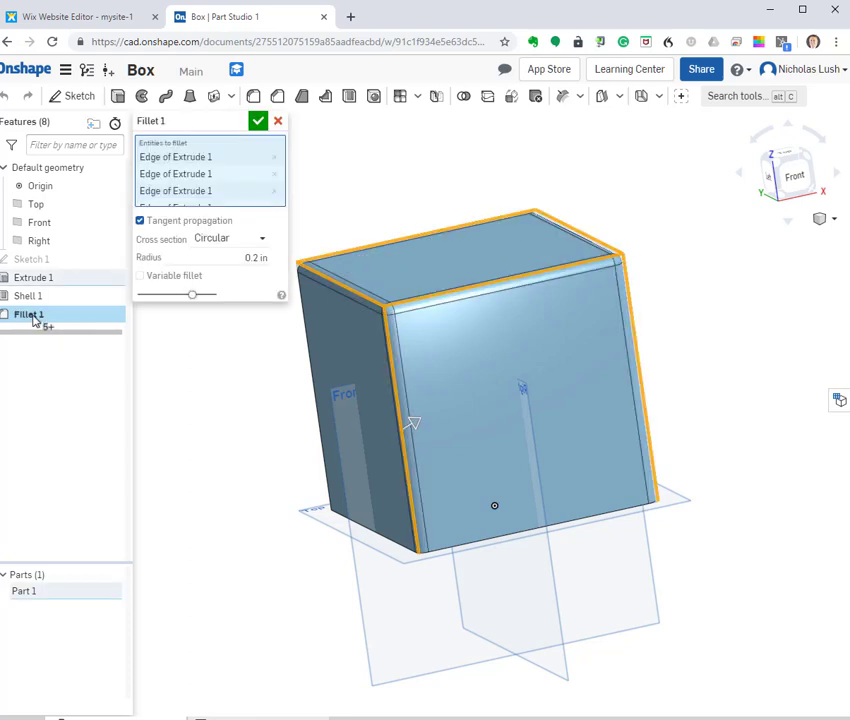
click(256, 236)
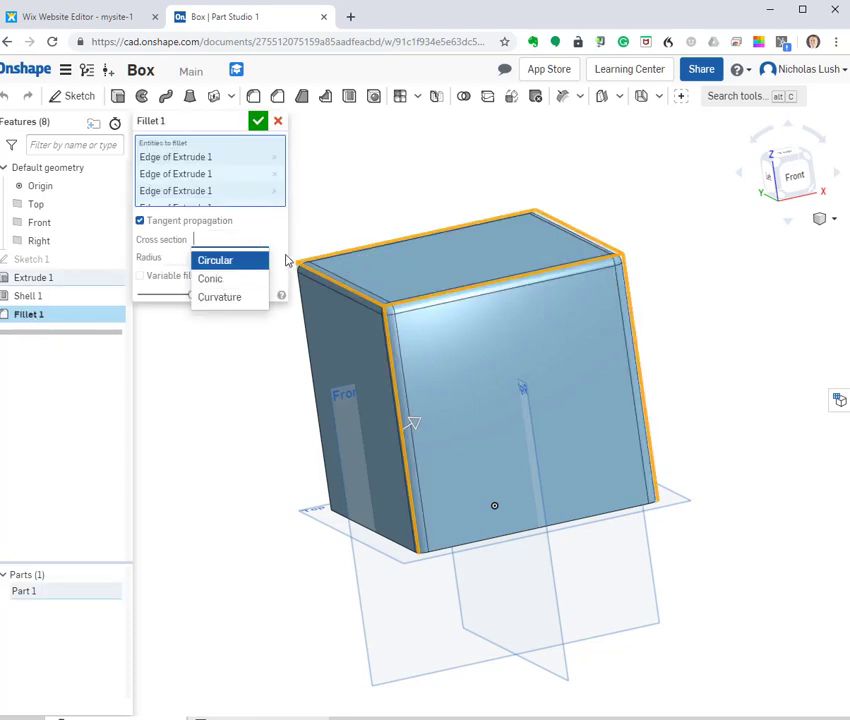
click(286, 260)
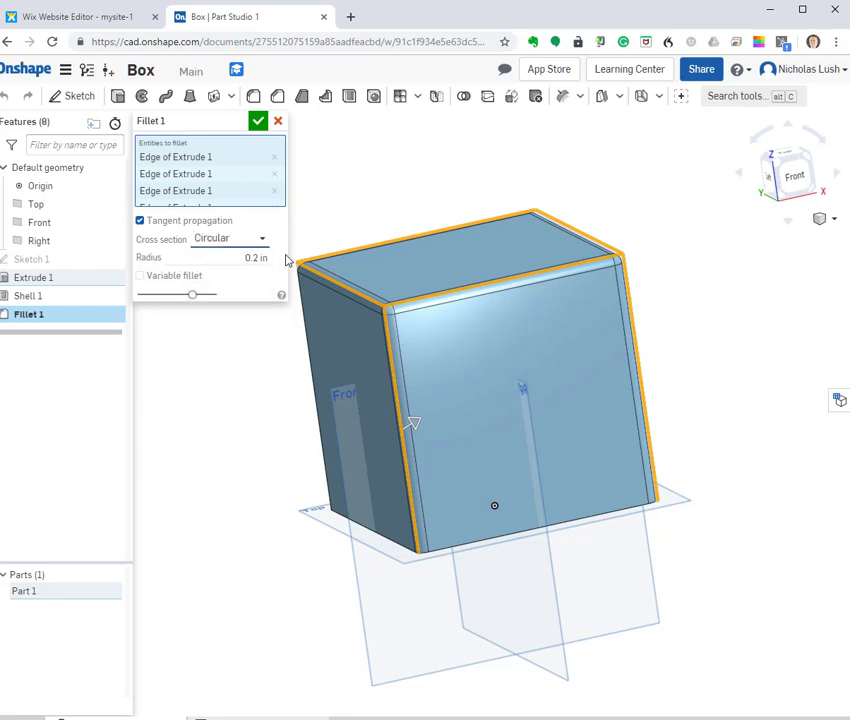
click(257, 258)
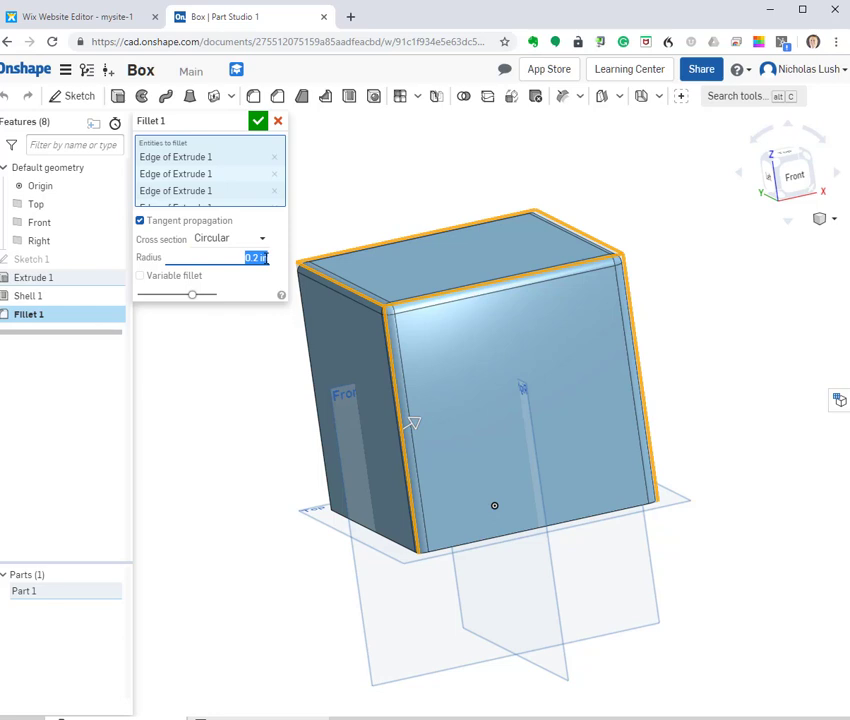
key(BackSpace)
text(.5)
key(Return)
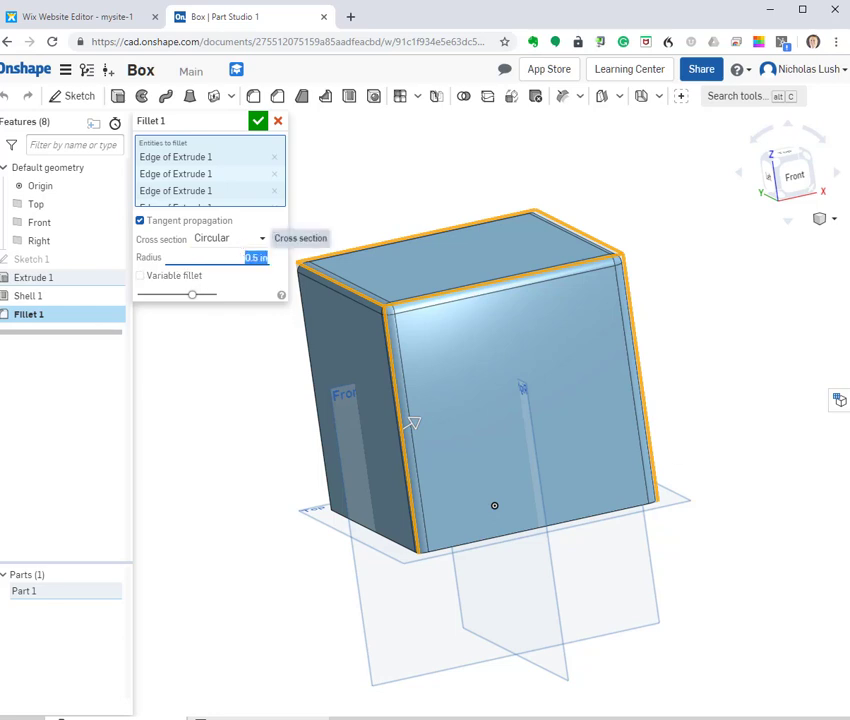
text(.3)
key(Return)
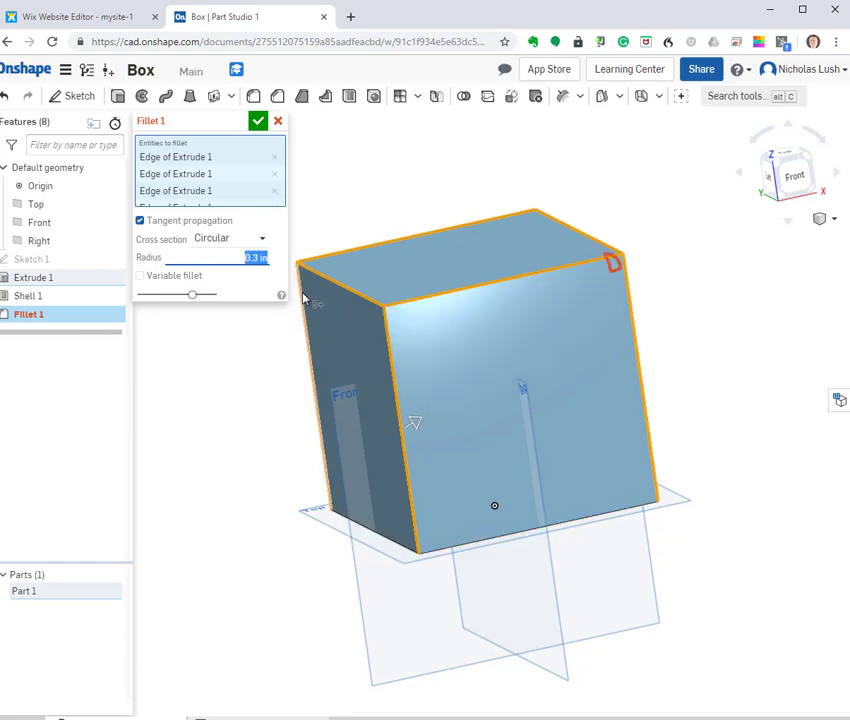
text(.2)
key(Return)
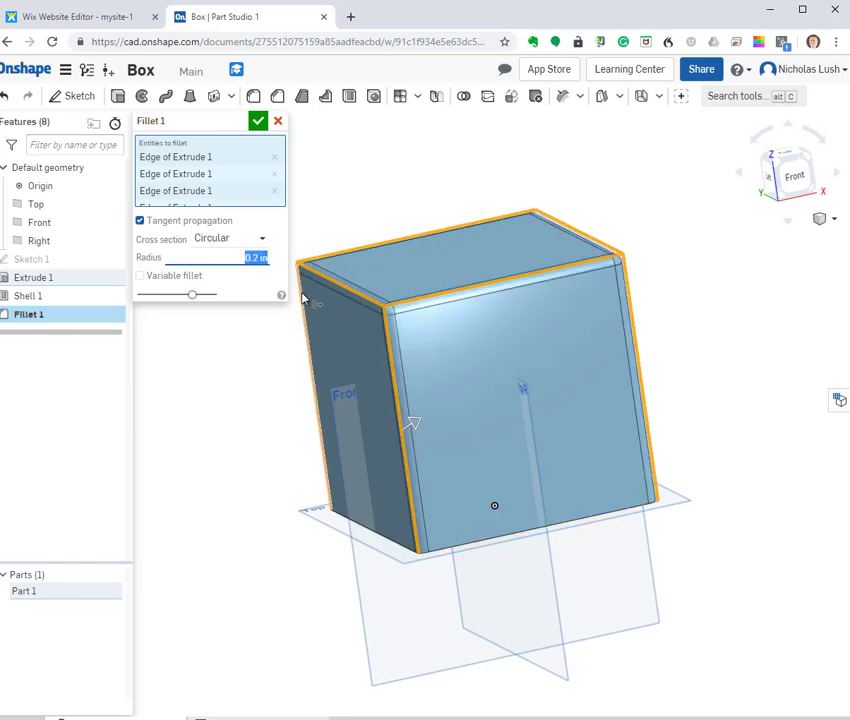
text(.1)
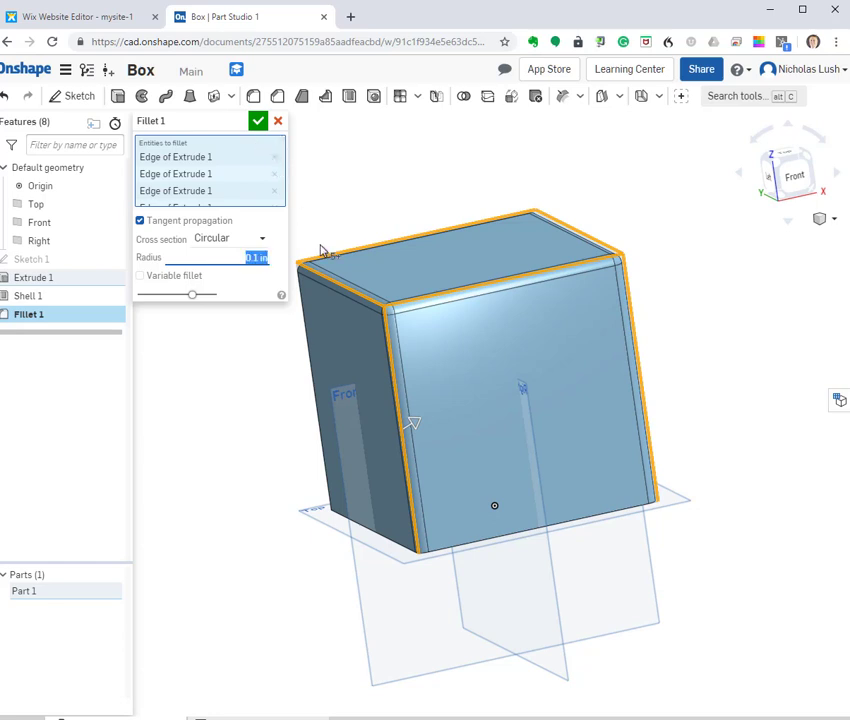
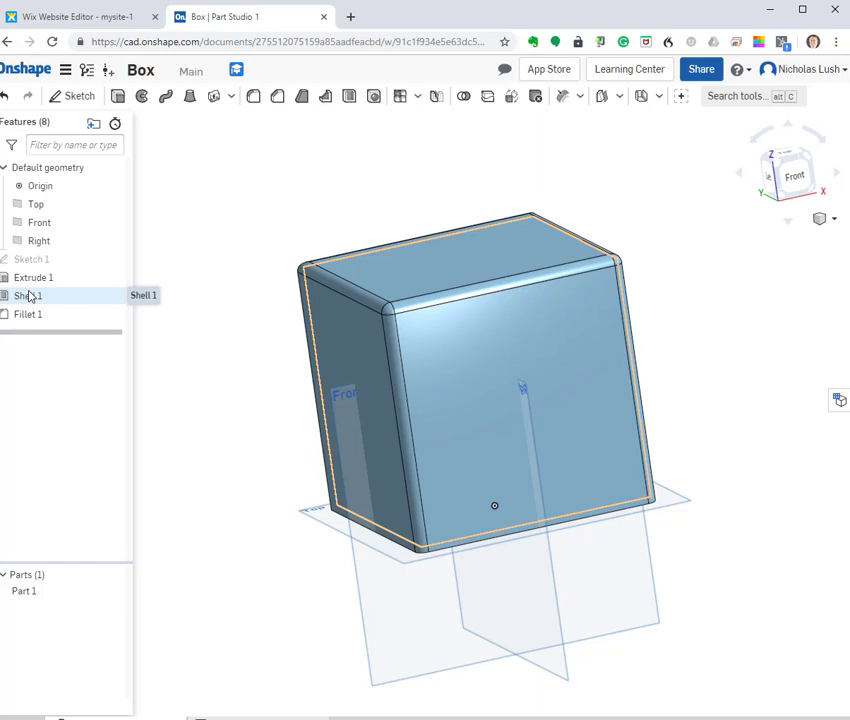
Try changing the shell from hollow to an open shell with the front face removed, and revert the change.
double_click(30, 296)
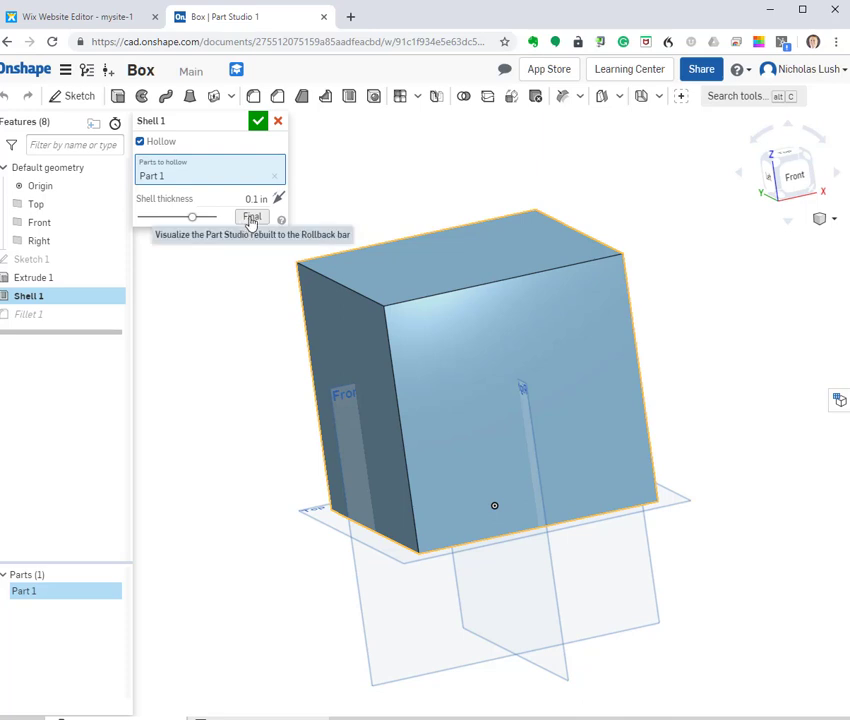
click(150, 141)
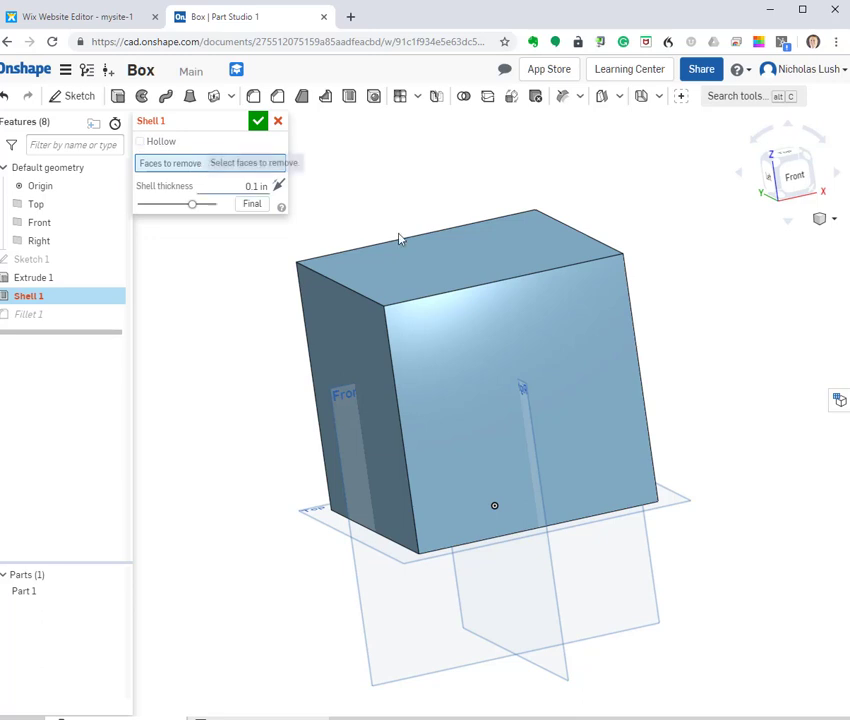
click(546, 379)
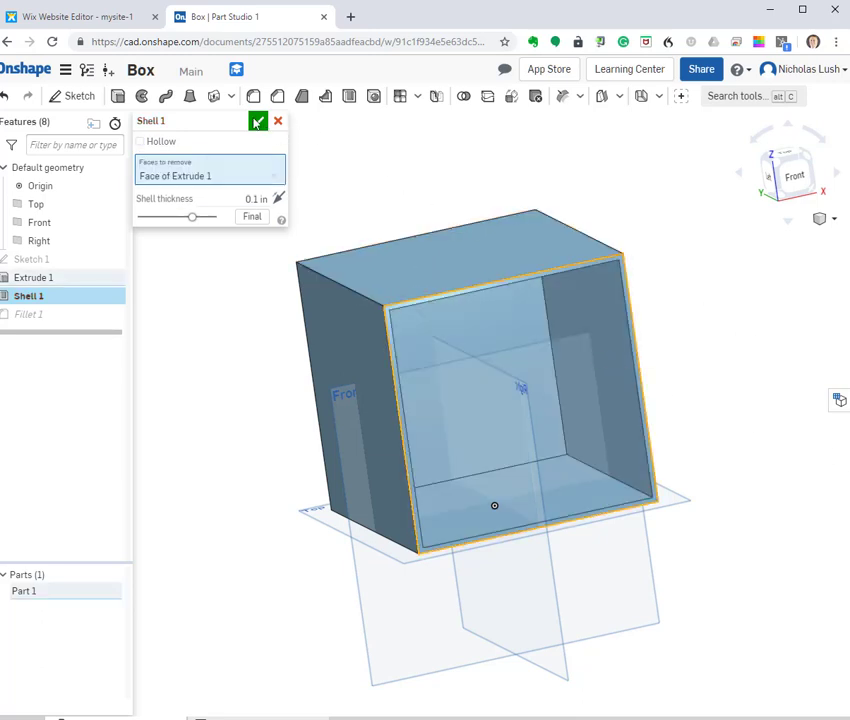
click(258, 120)
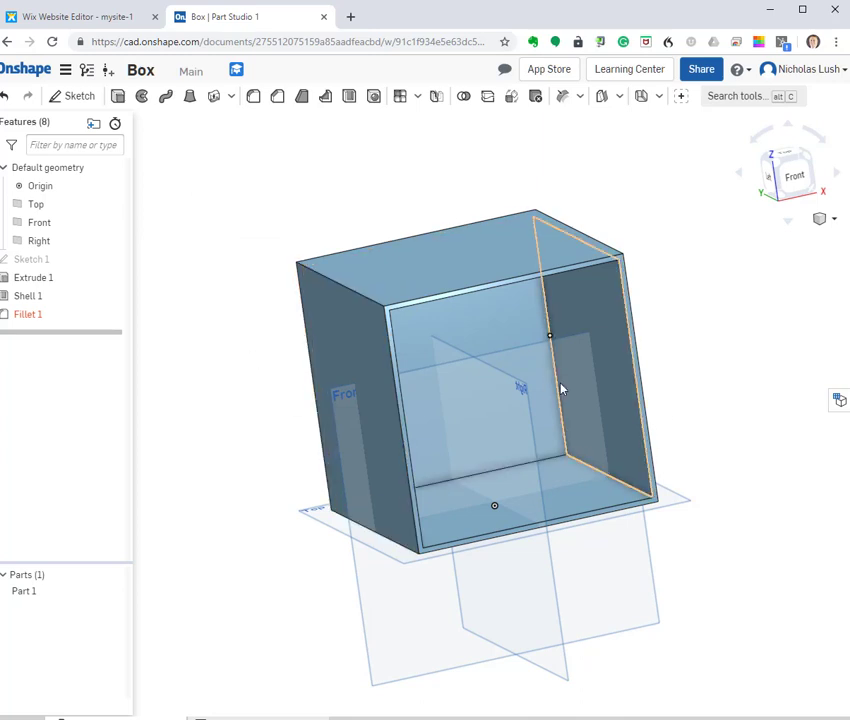
click(575, 421)
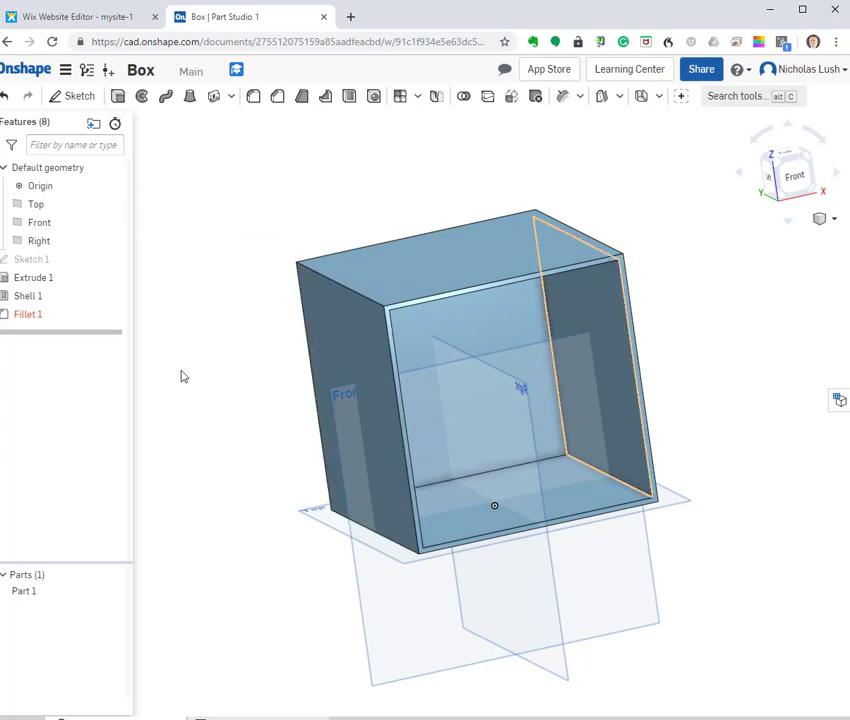
double_click(25, 297)
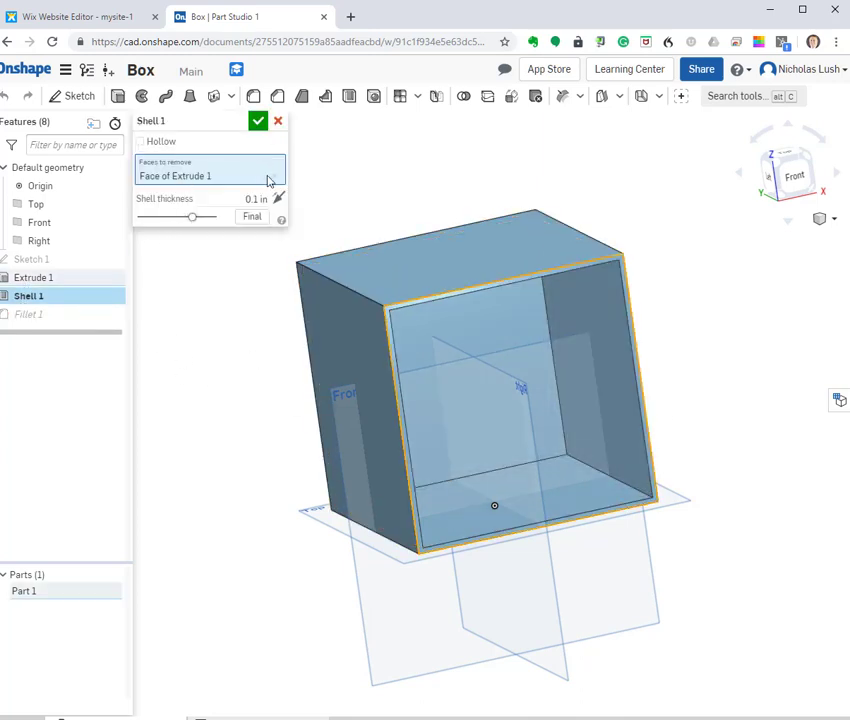
click(278, 120)
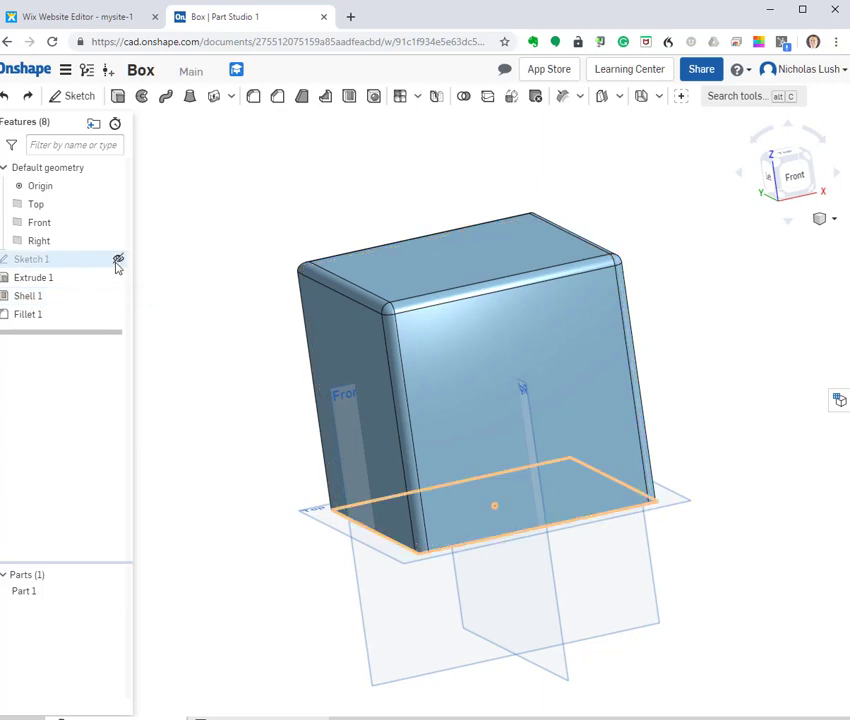
Change the box's shell from hollow to an open shell with only the front face removed.
click(27, 298)
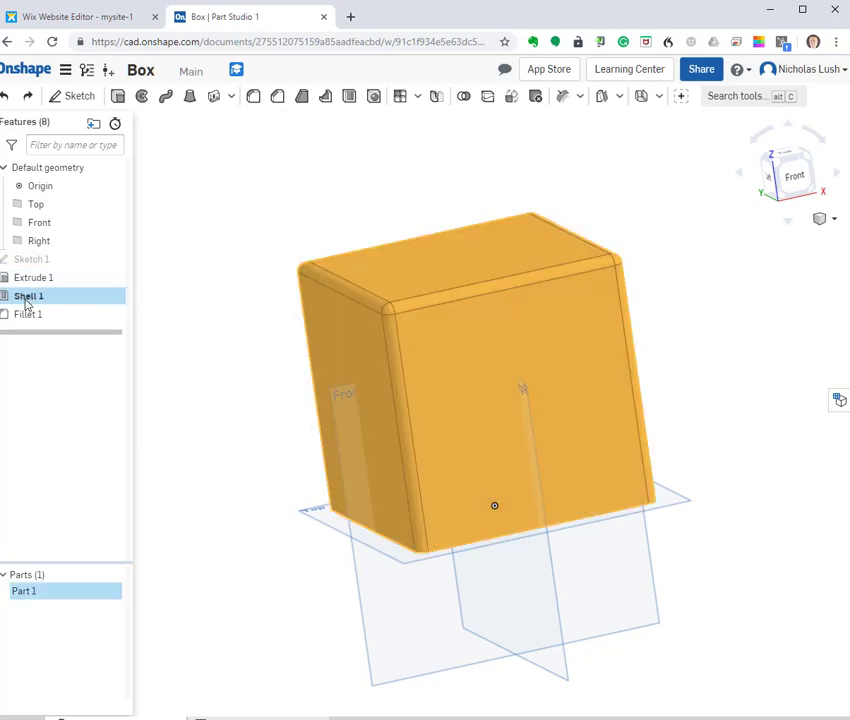
double_click(44, 299)
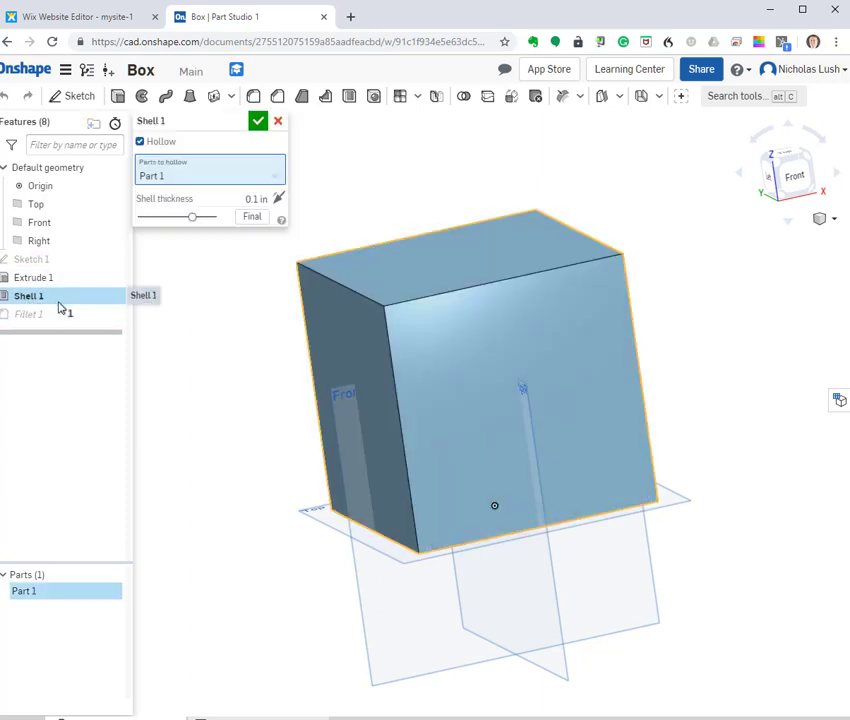
click(140, 141)
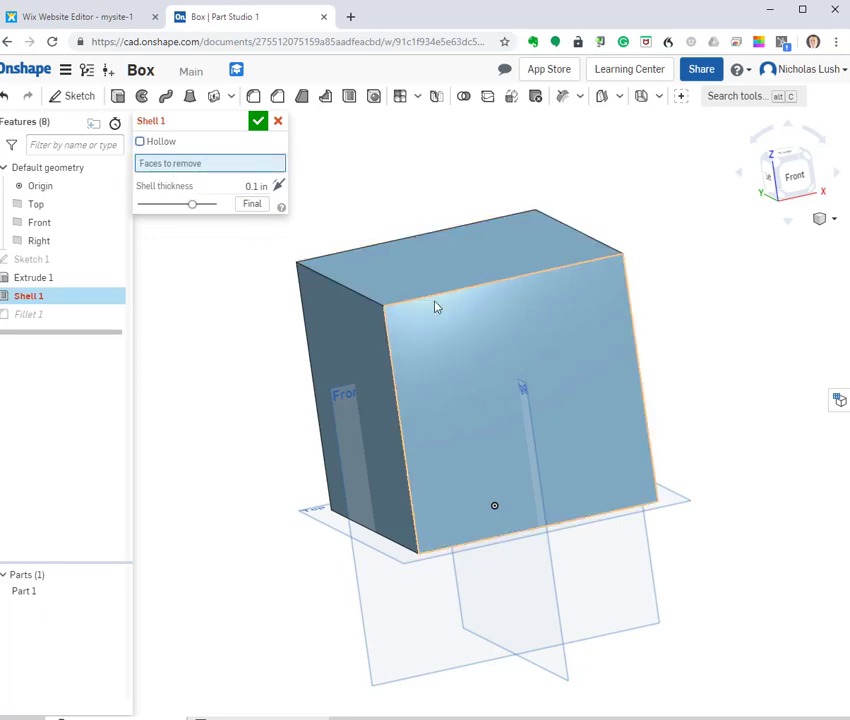
click(492, 375)
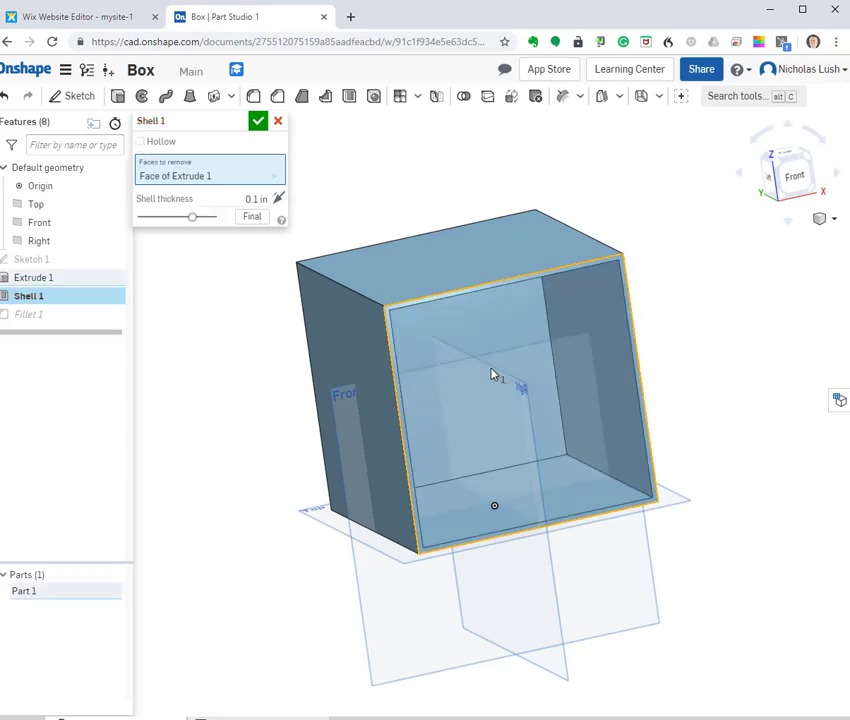
click(460, 263)
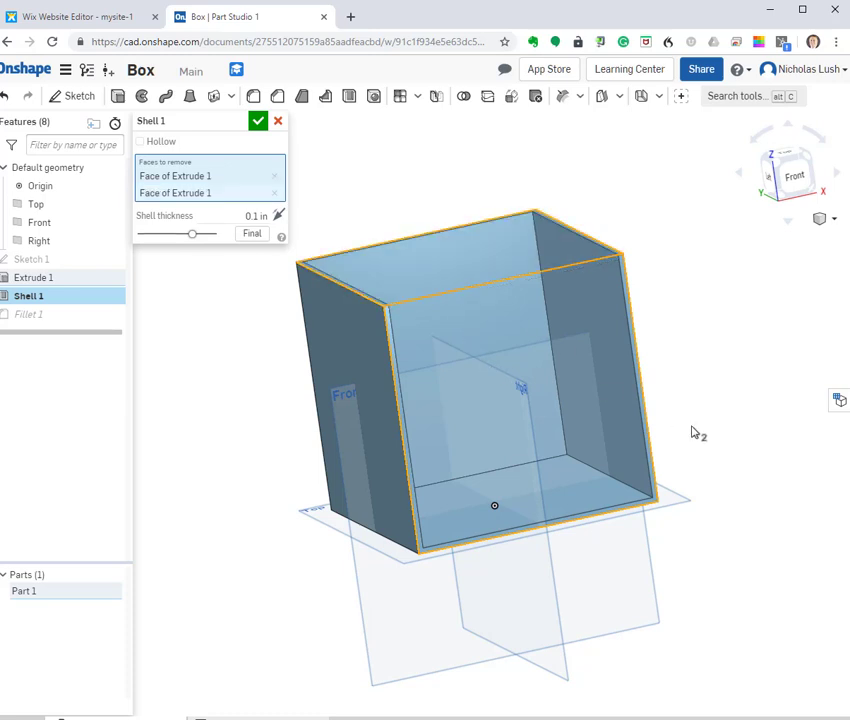
click(476, 247)
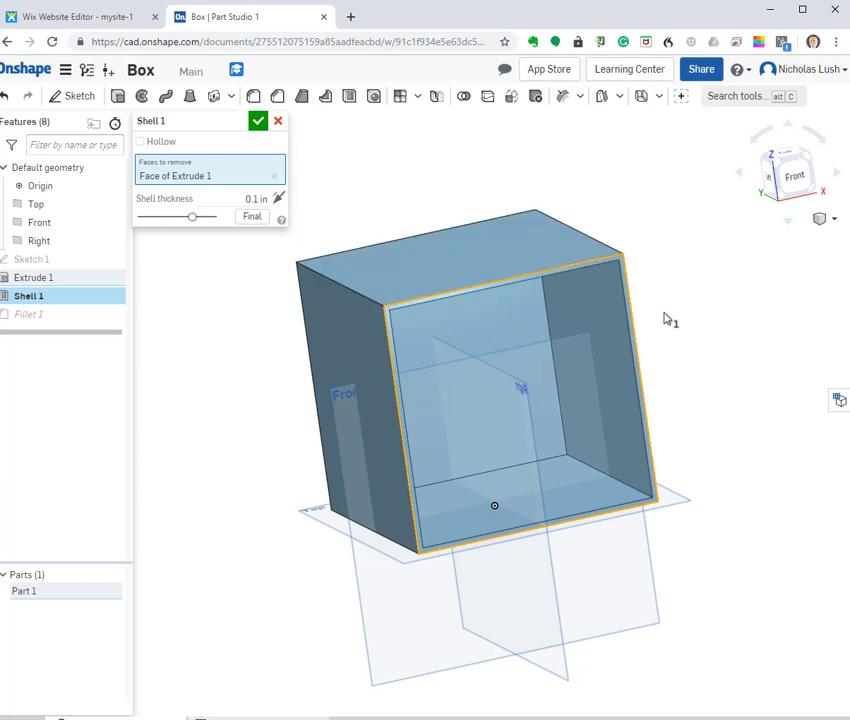
click(259, 121)
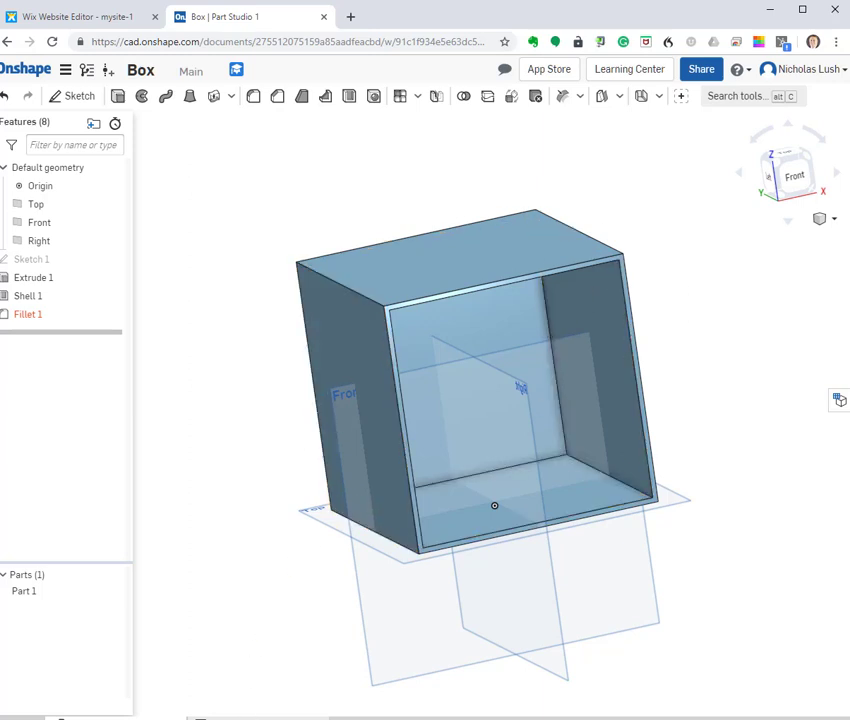
Insert Part 1 from Part Studio 1 into Assembly 1.
click(265, 716)
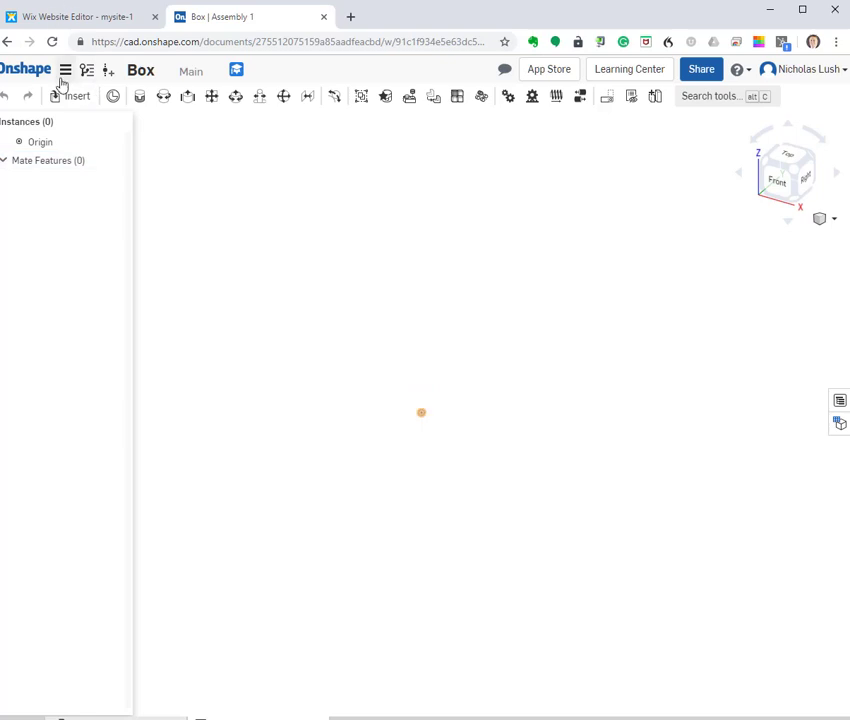
click(68, 97)
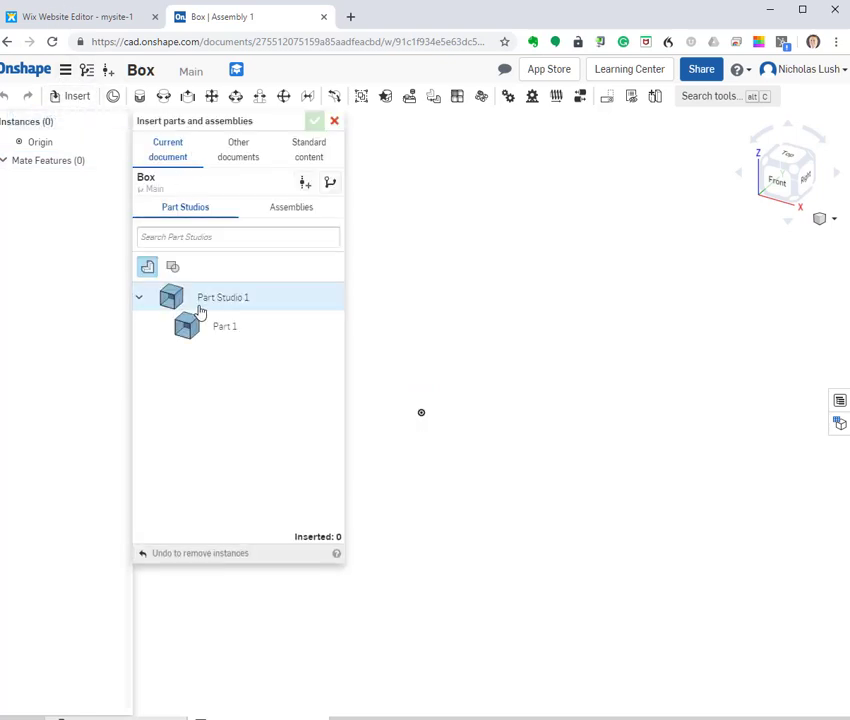
click(220, 330)
click(451, 412)
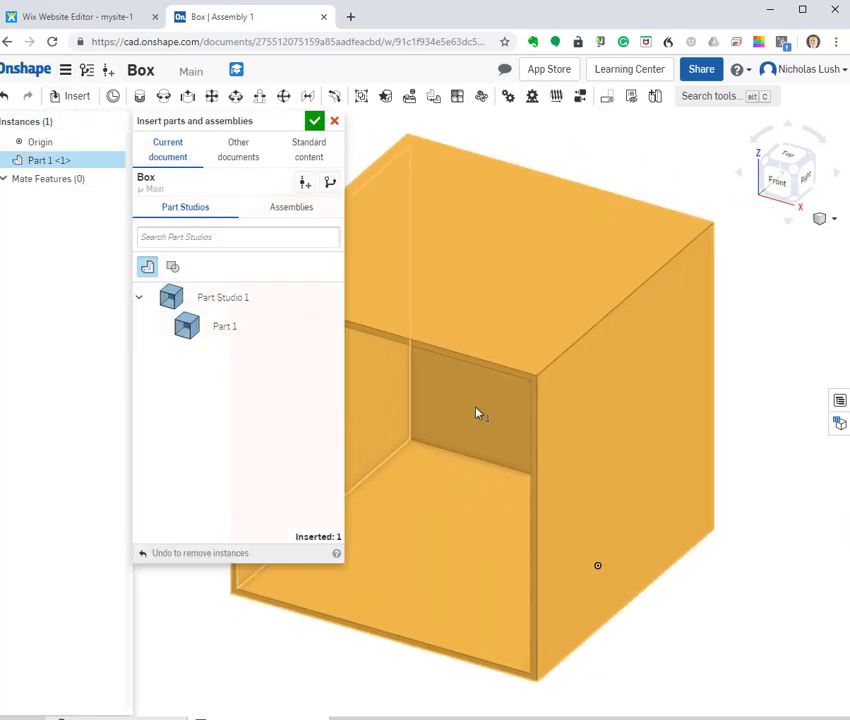
click(314, 121)
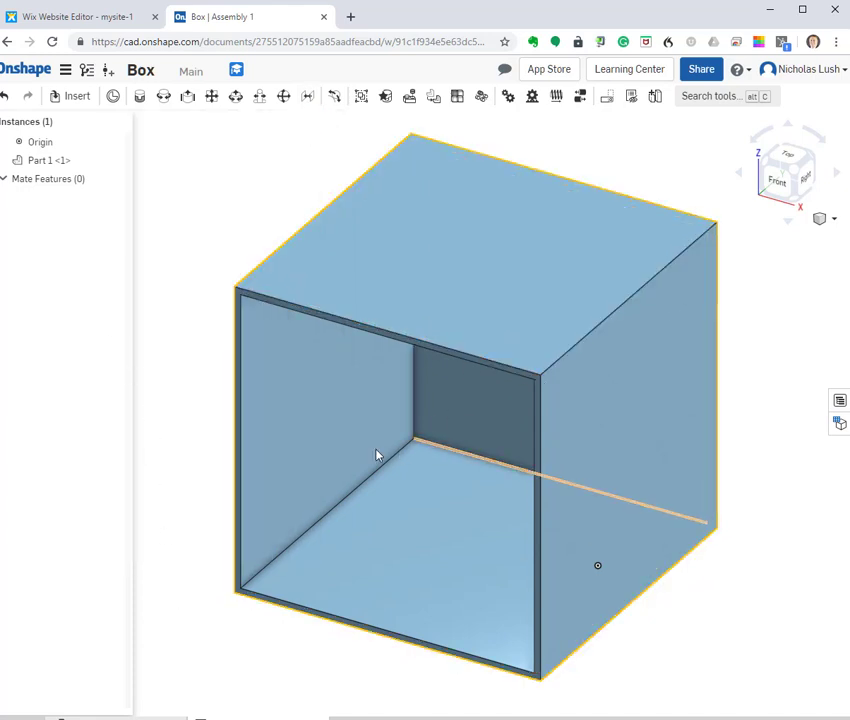
Create a second Part Studio in the Box document and return to Assembly 1 to view the inserted box.
click(200, 712)
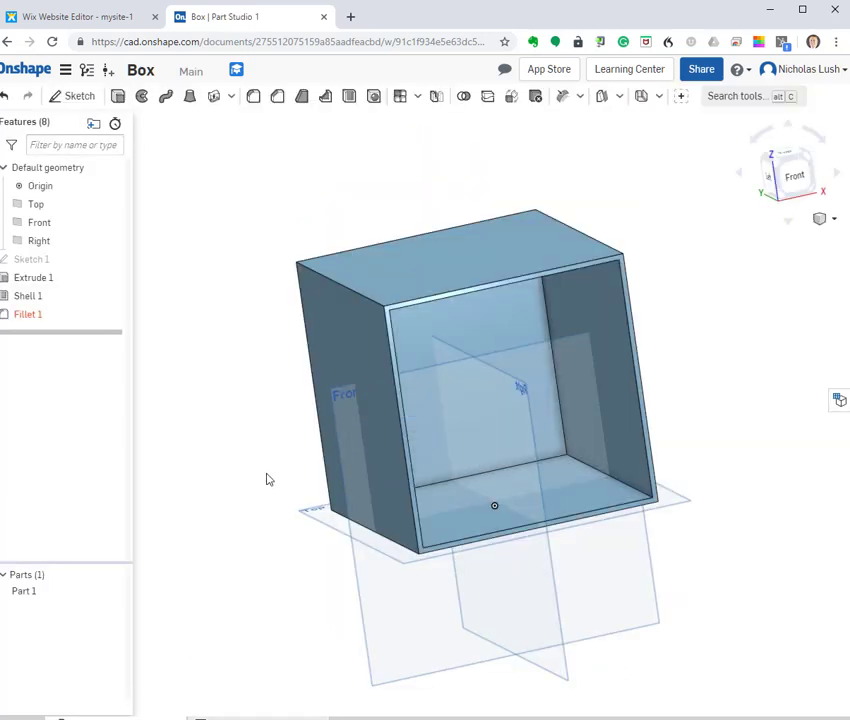
click(12, 713)
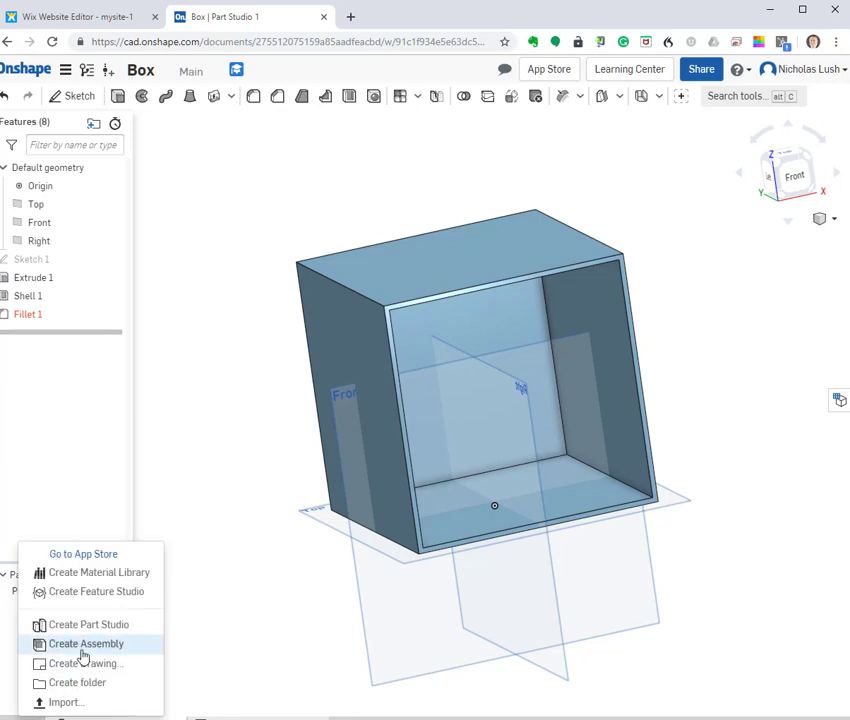
click(83, 625)
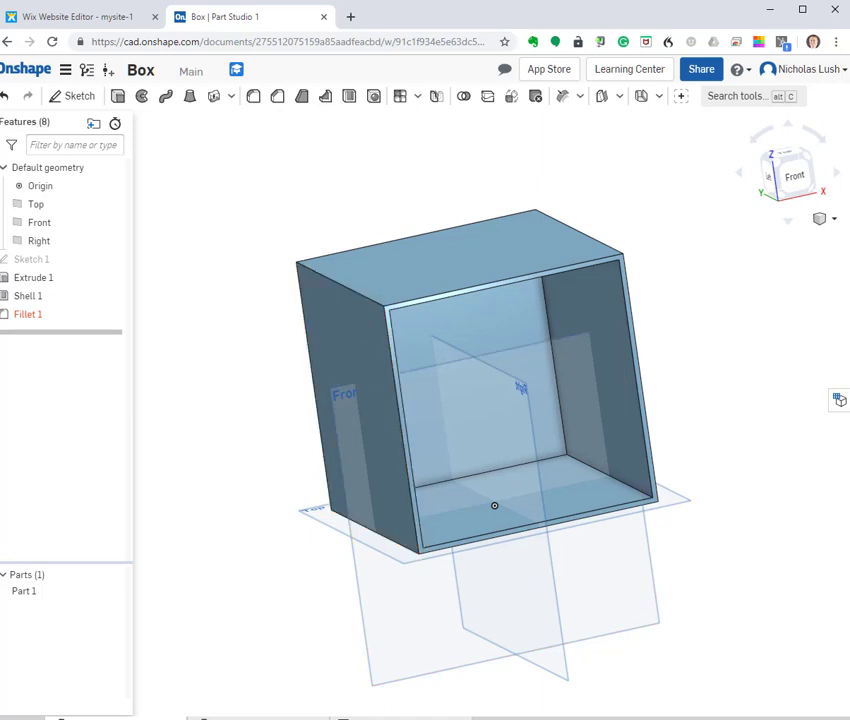
click(376, 712)
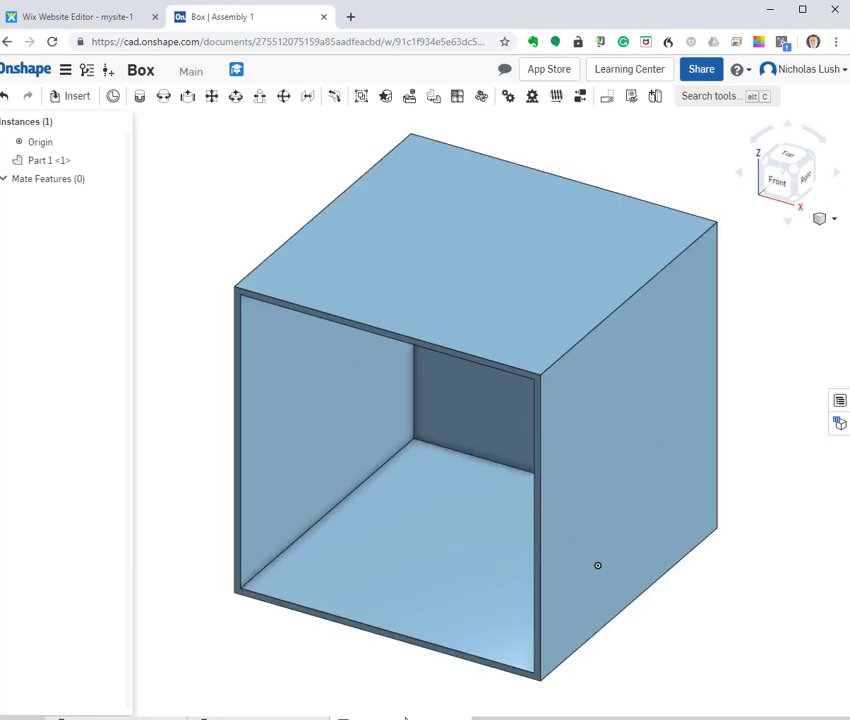
mouse_move(400, 713)
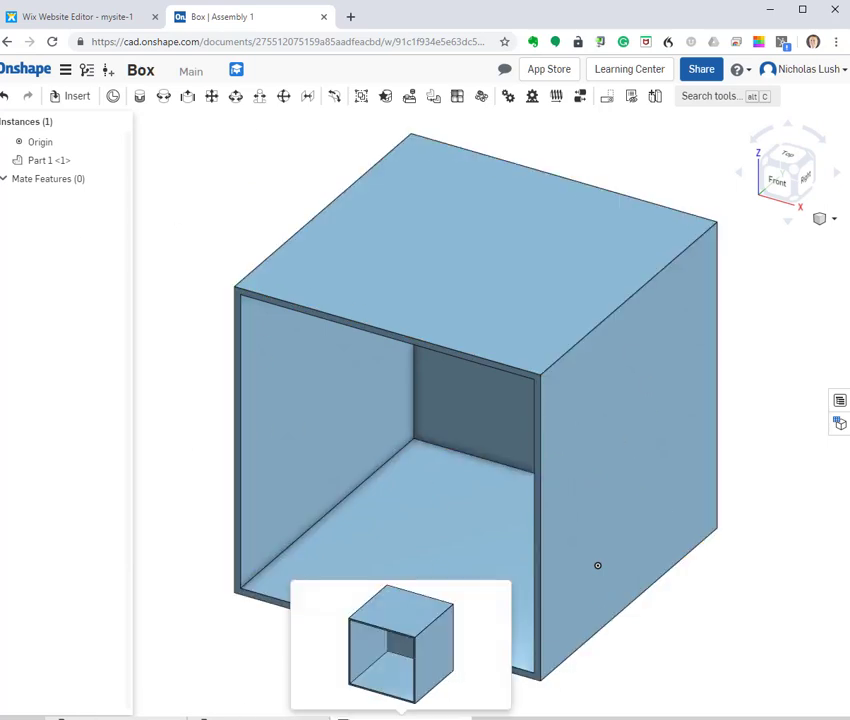
In Part Studio 2, start a sketch on the Front plane and draw a circle about 1.13 in in diameter centred on the origin.
click(75, 100)
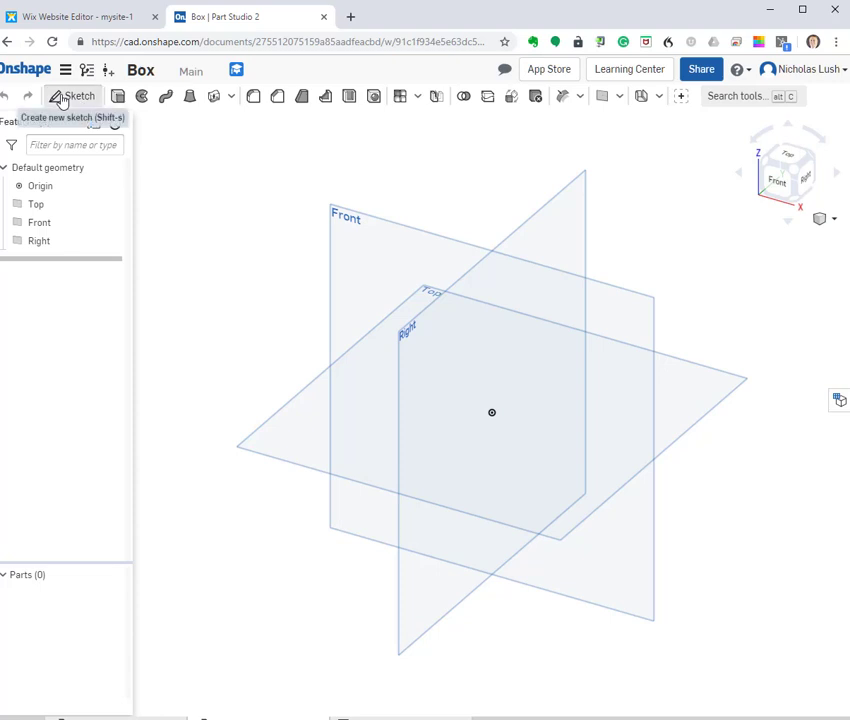
click(62, 101)
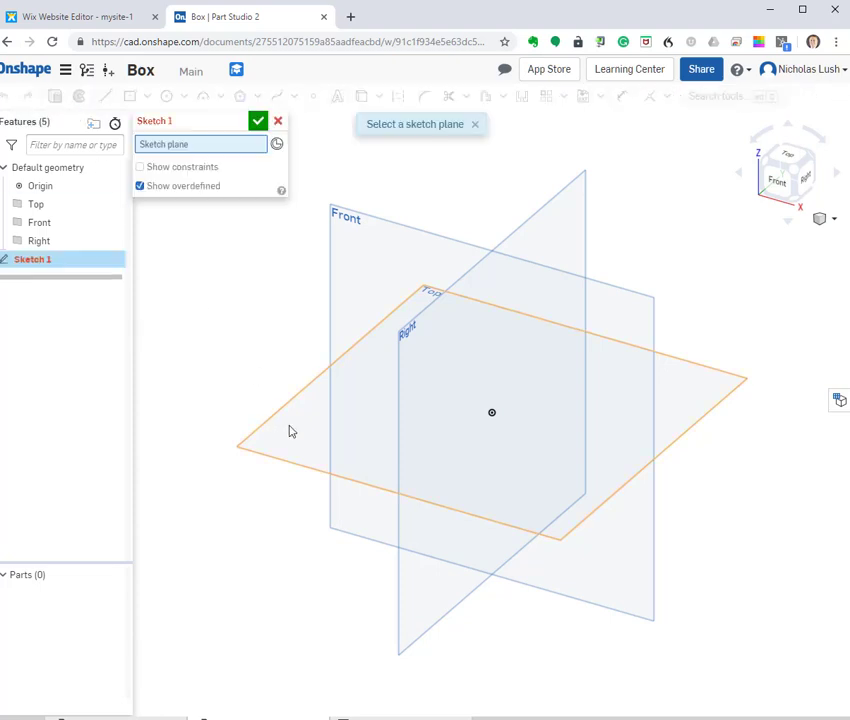
click(351, 272)
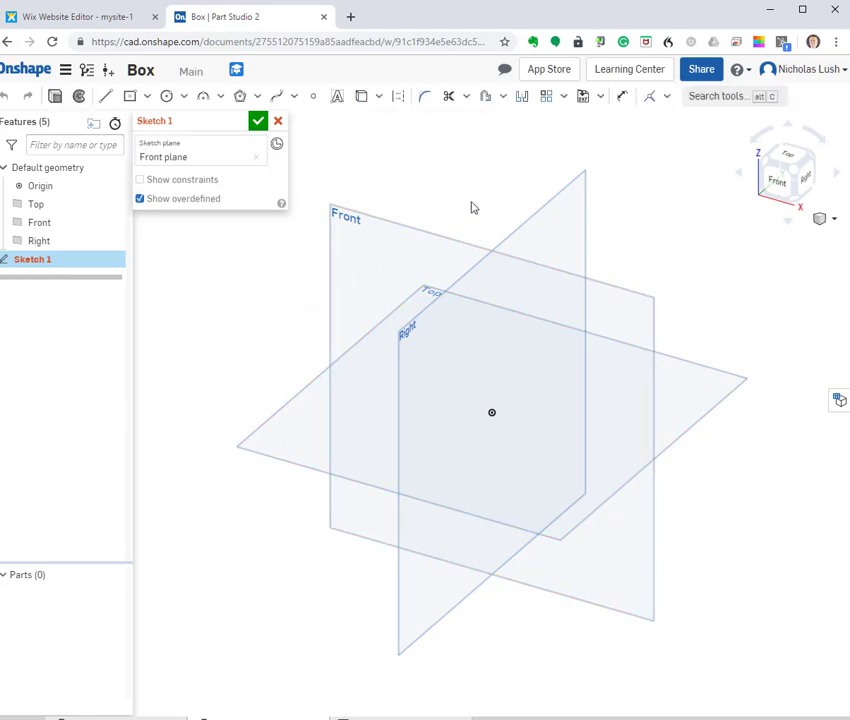
click(778, 184)
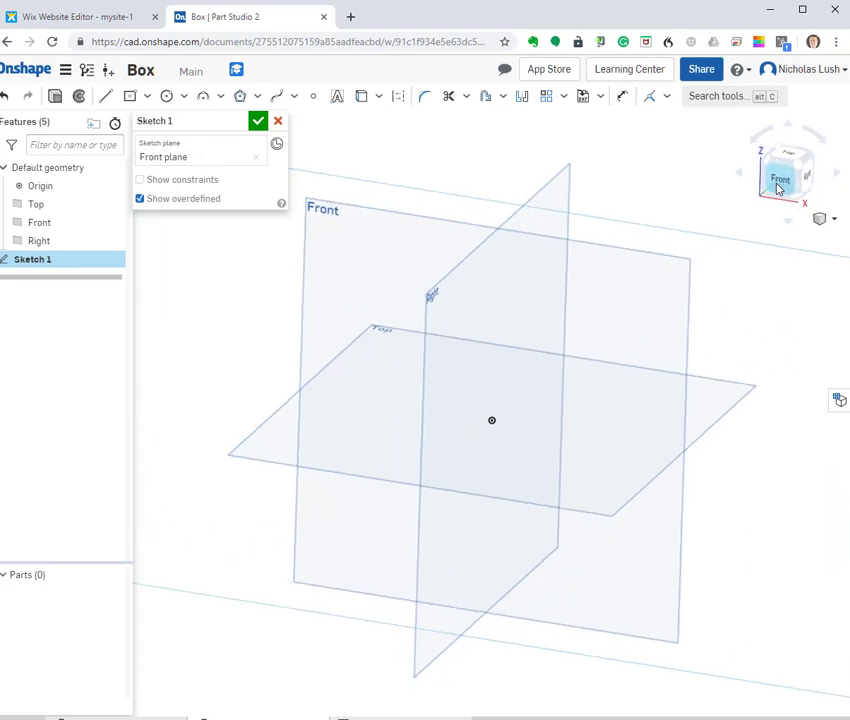
click(166, 96)
drag(492, 443, 527, 478)
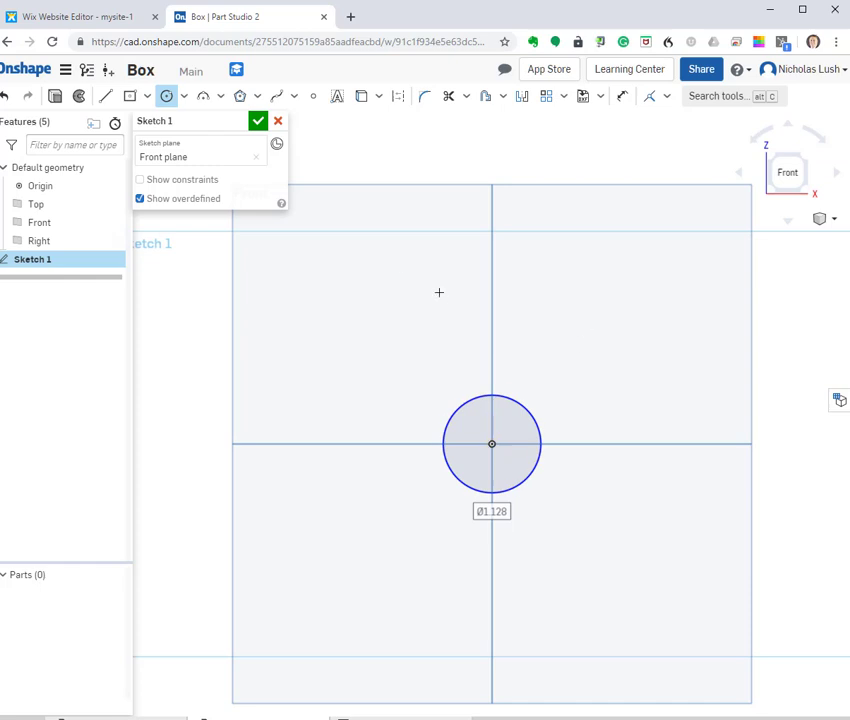
Dimension the circle's diameter to 3 in and finish the sketch.
click(624, 97)
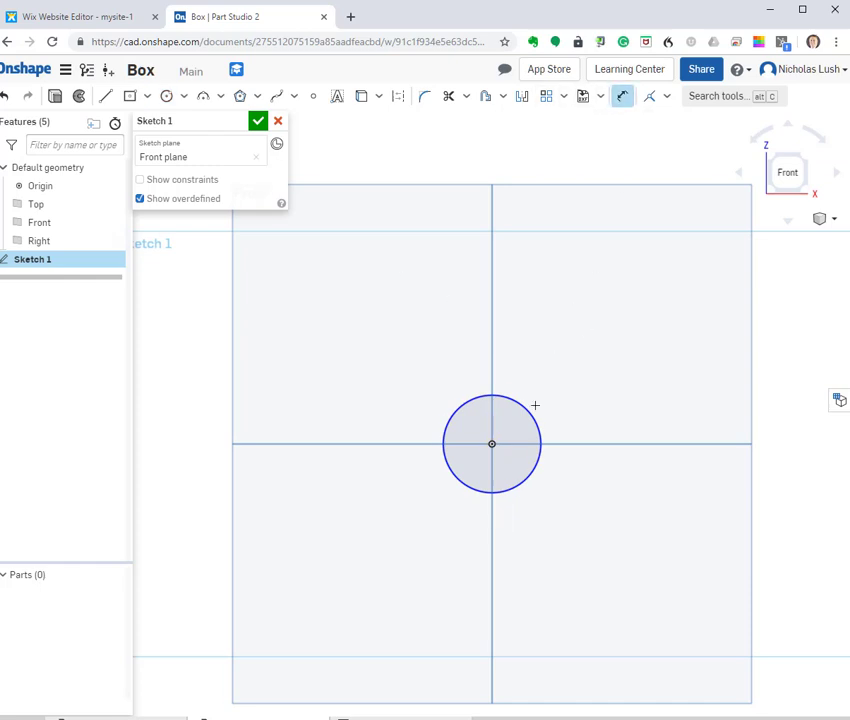
click(531, 410)
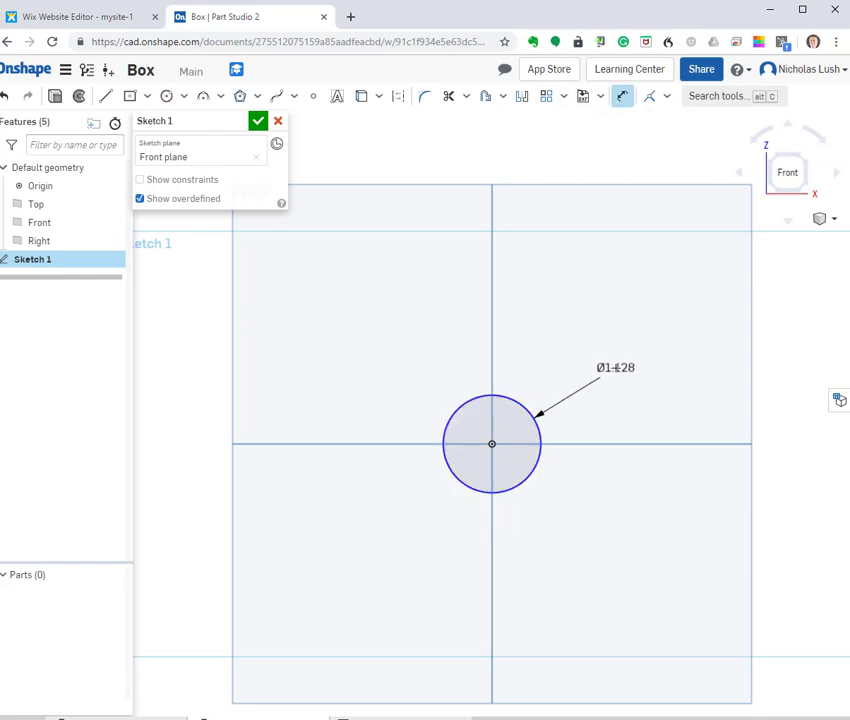
click(674, 363)
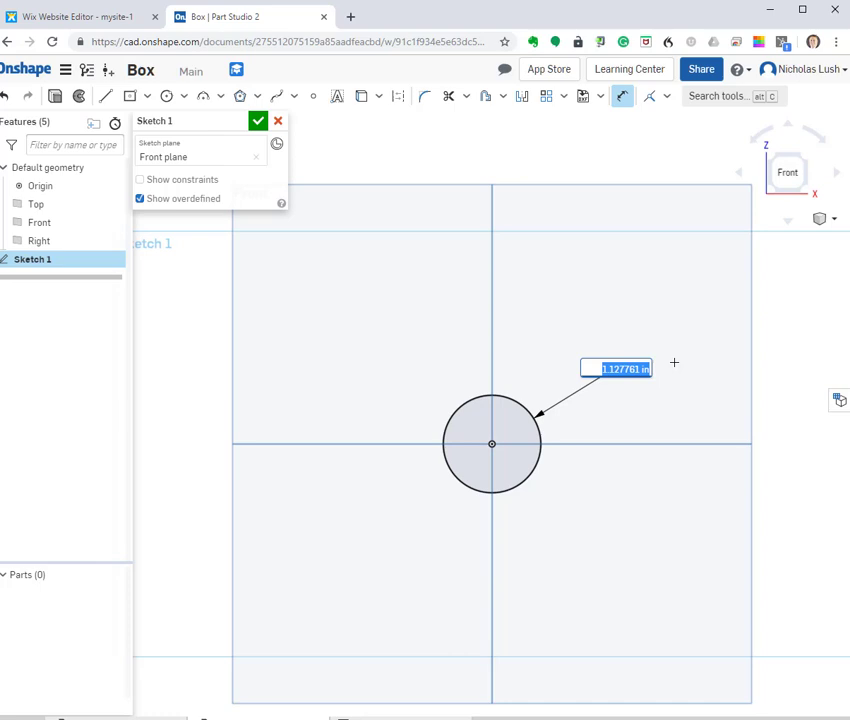
text(3)
key(Return)
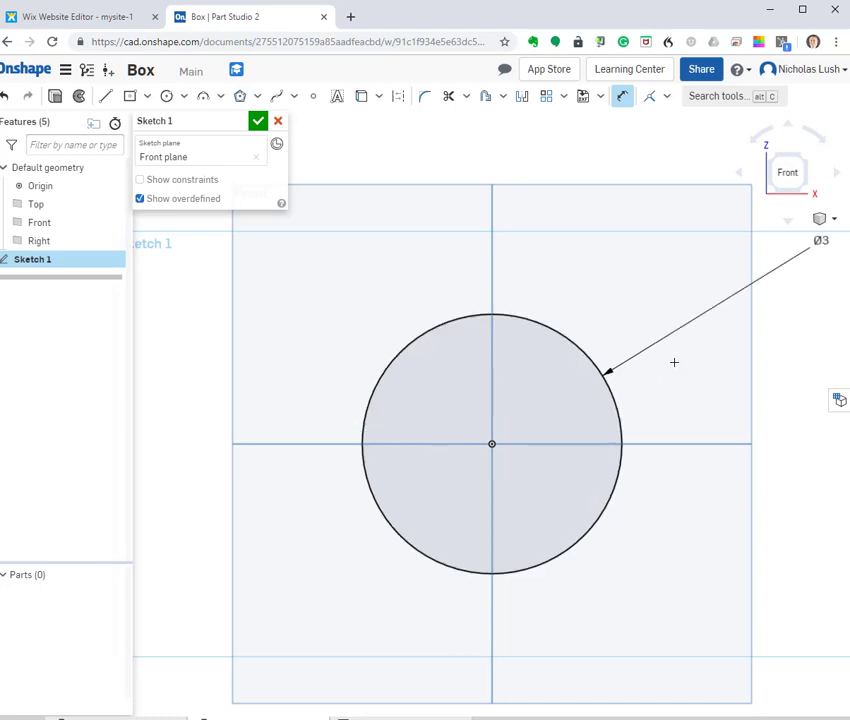
click(258, 122)
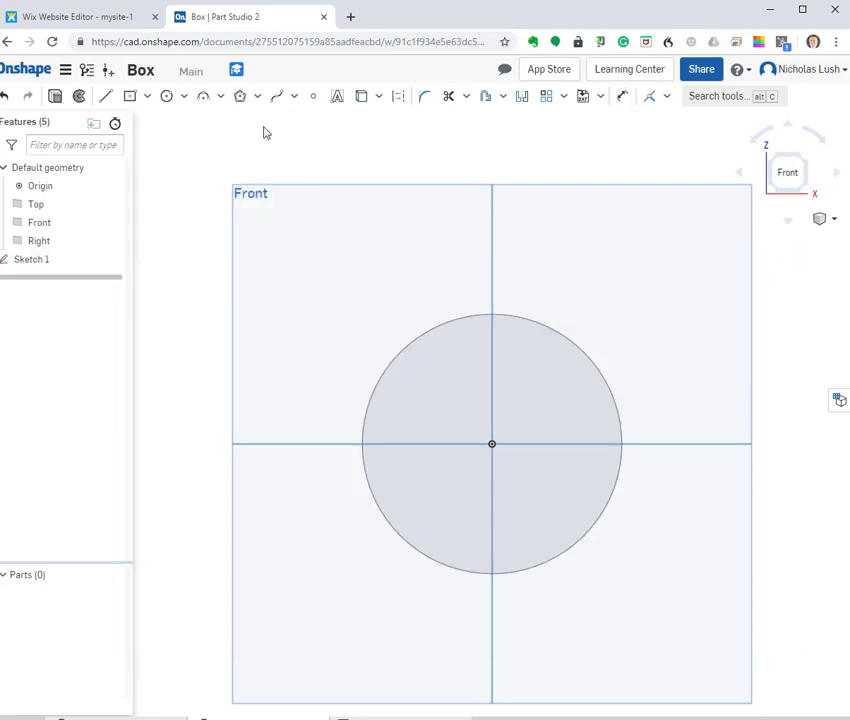
Reopen the circle sketch and draw a vertical line through the origin from the circle's lowest point to its highest point.
mouse_move(591, 422)
right_down()
mouse_move(489, 419)
mouse_move(527, 417)
right_up()
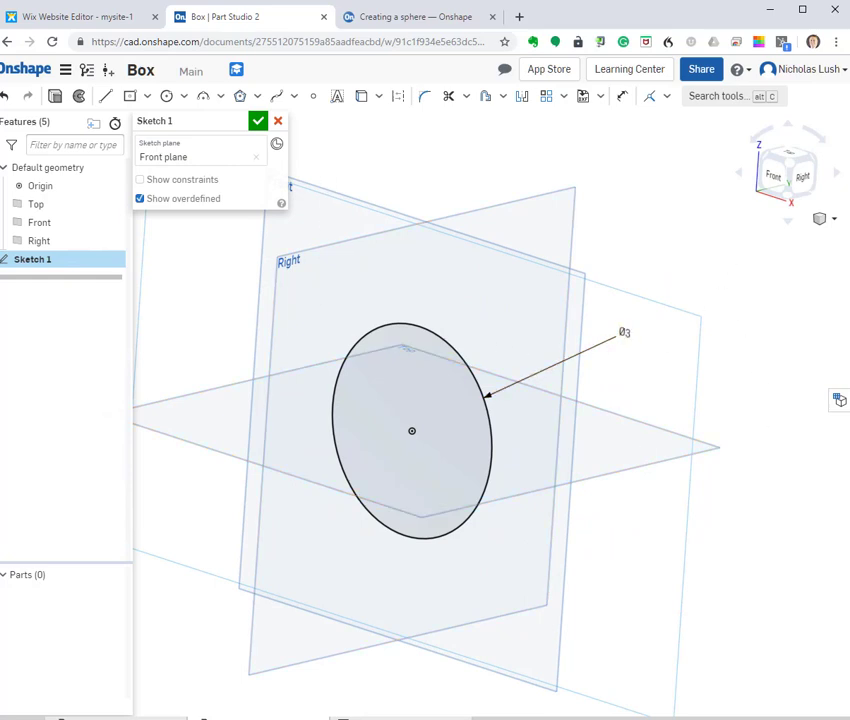
click(773, 177)
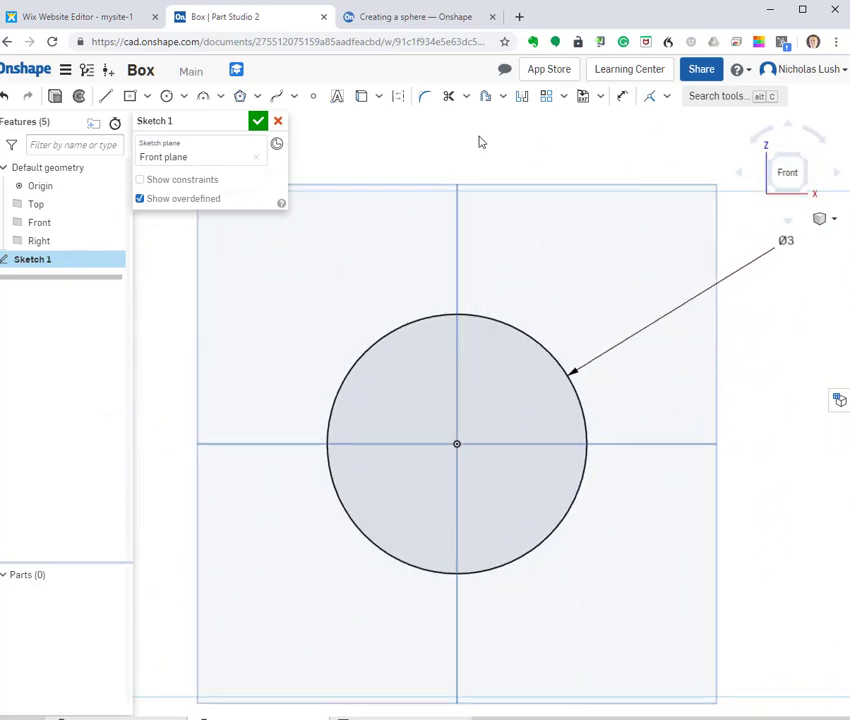
click(106, 97)
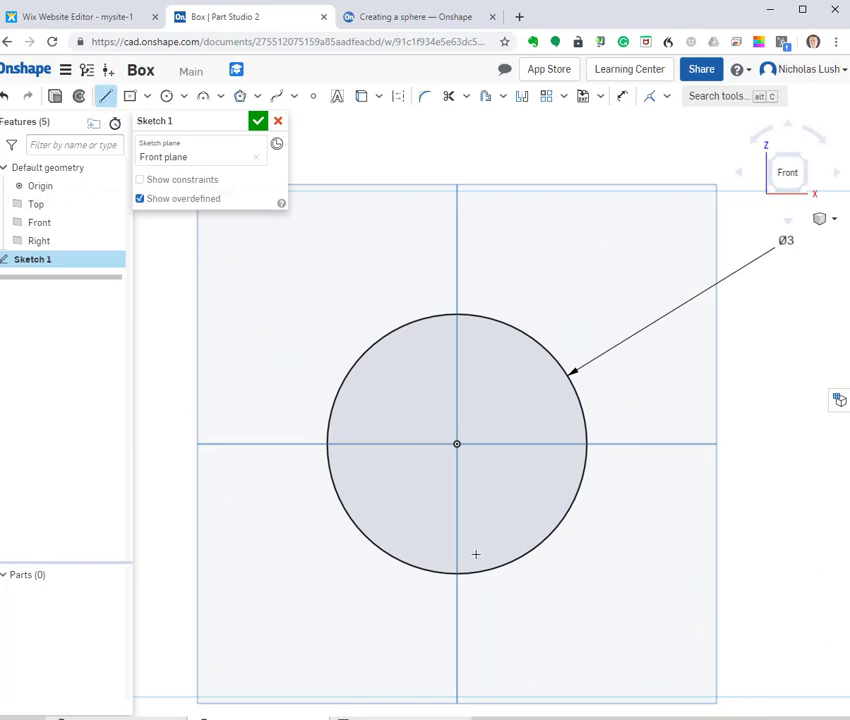
click(457, 573)
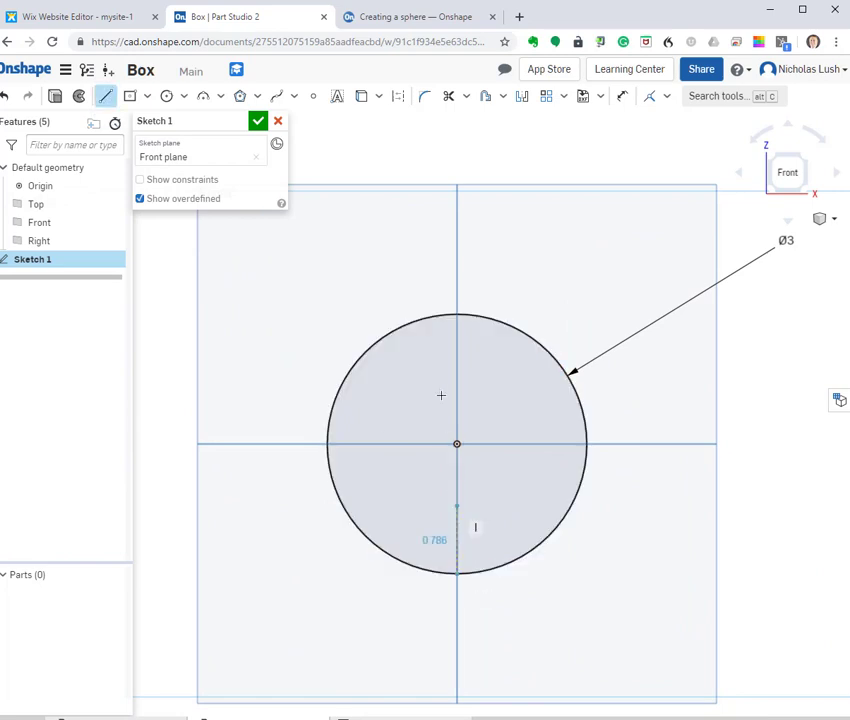
click(458, 314)
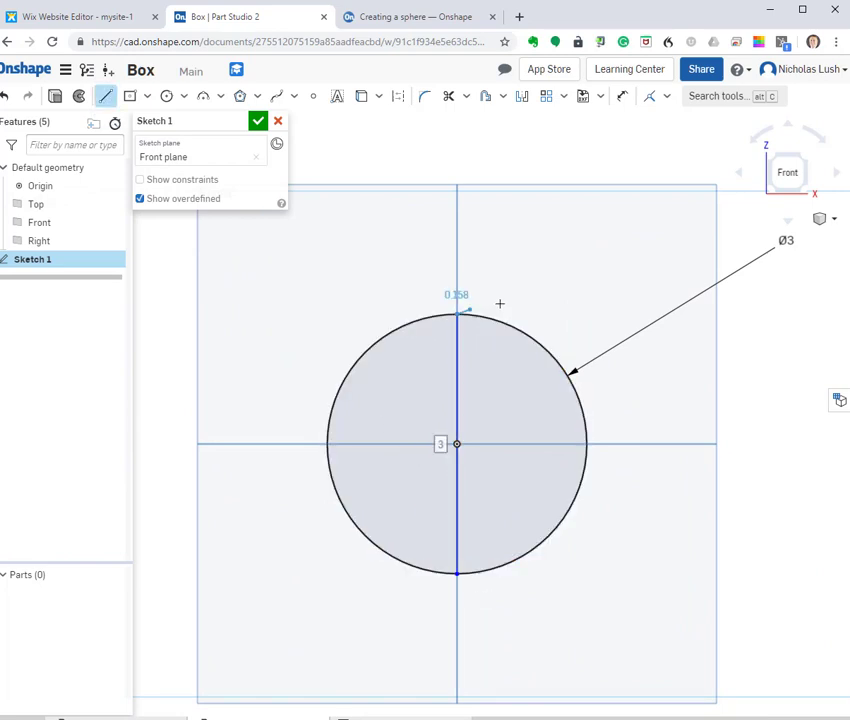
key(Escape)
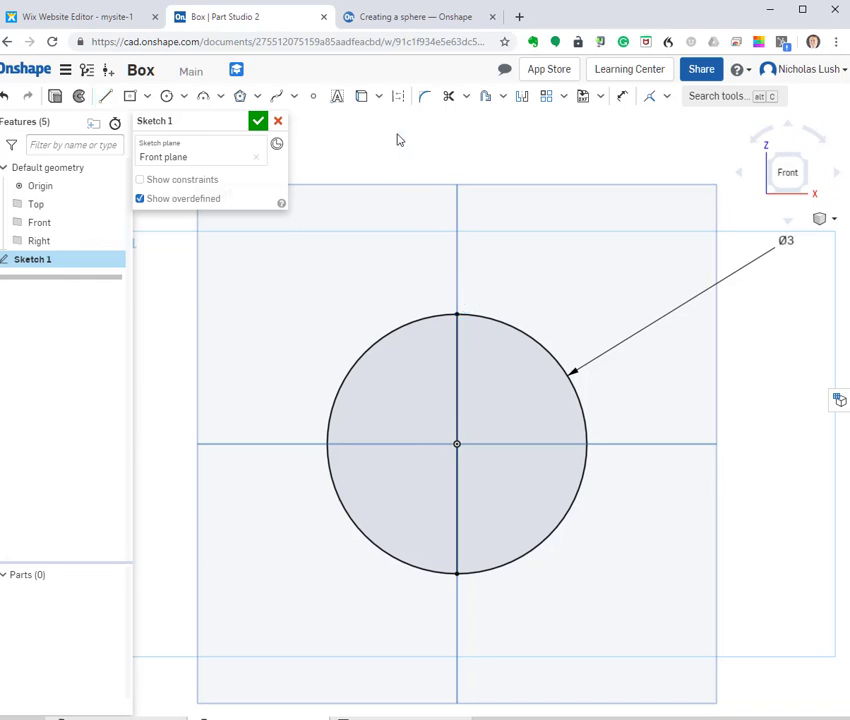
Trim away the left half of the circle to leave a closed semicircle, and finish the sketch.
click(448, 96)
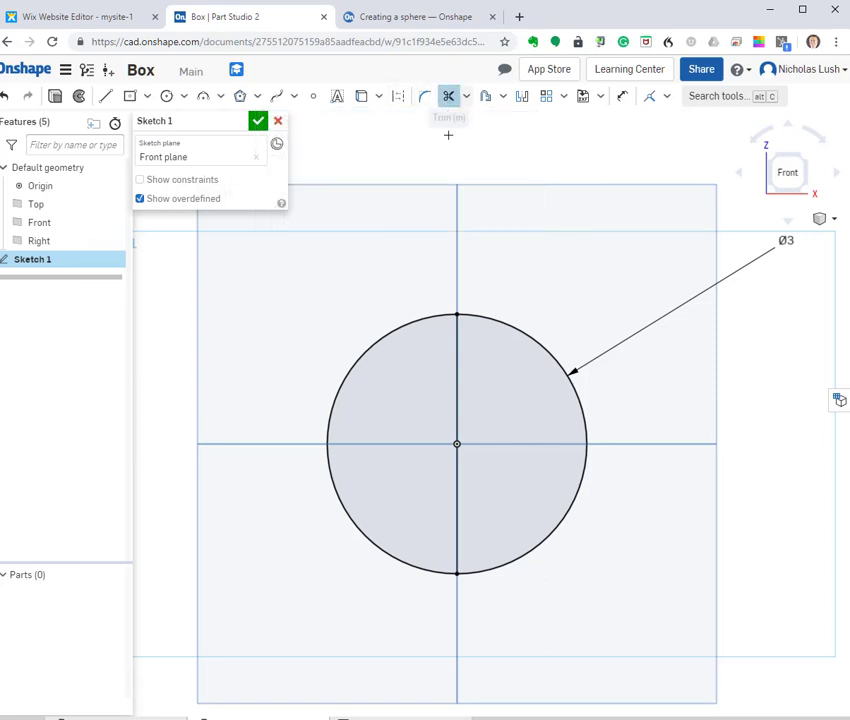
click(391, 333)
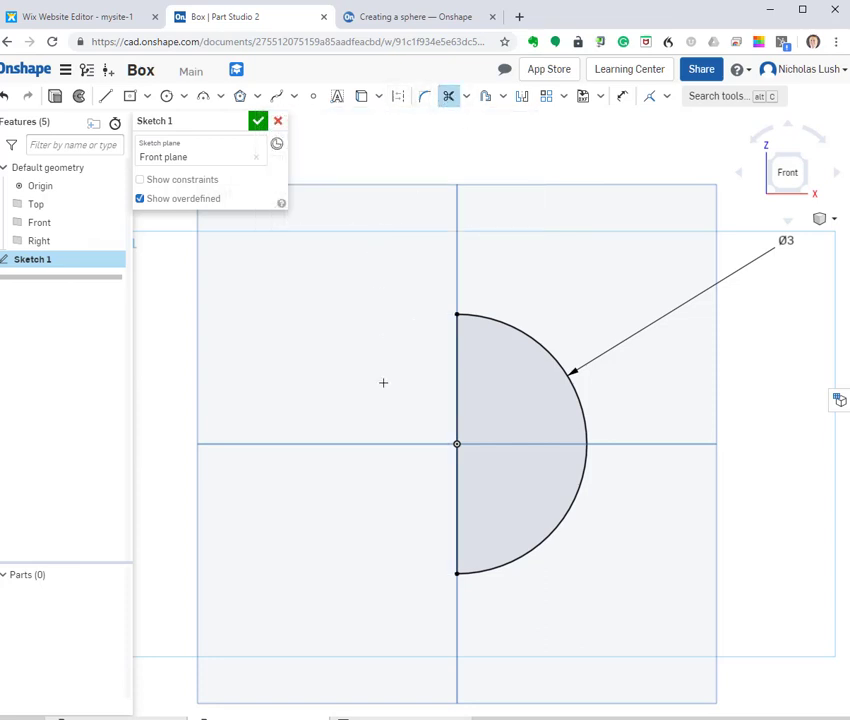
click(259, 122)
scroll(300, 347, down, 2)
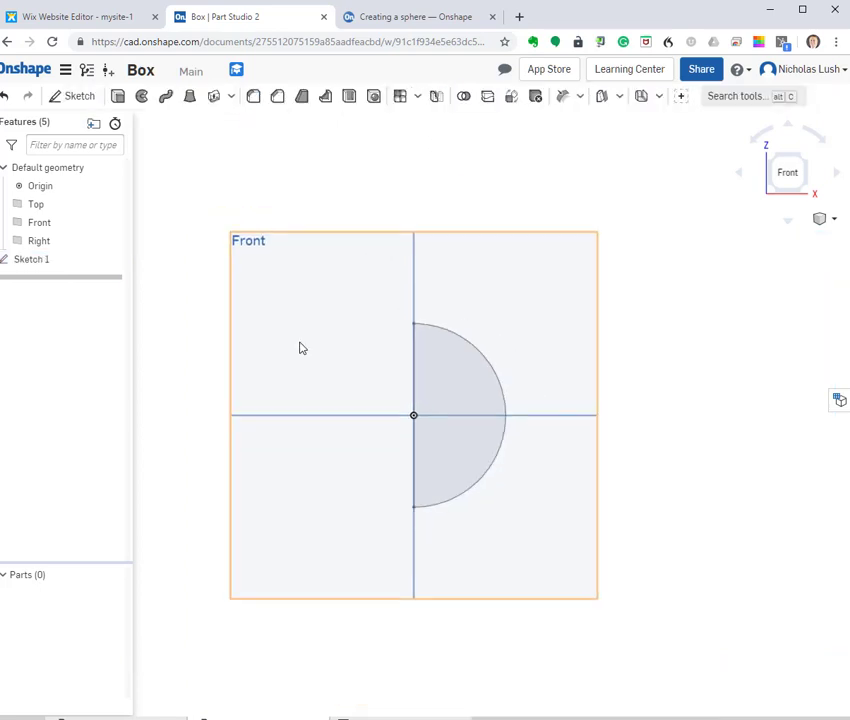
Revolve the semicircle a full turn about its straight edge to create a new solid sphere, and inspect it.
key(shift+w)
click(457, 381)
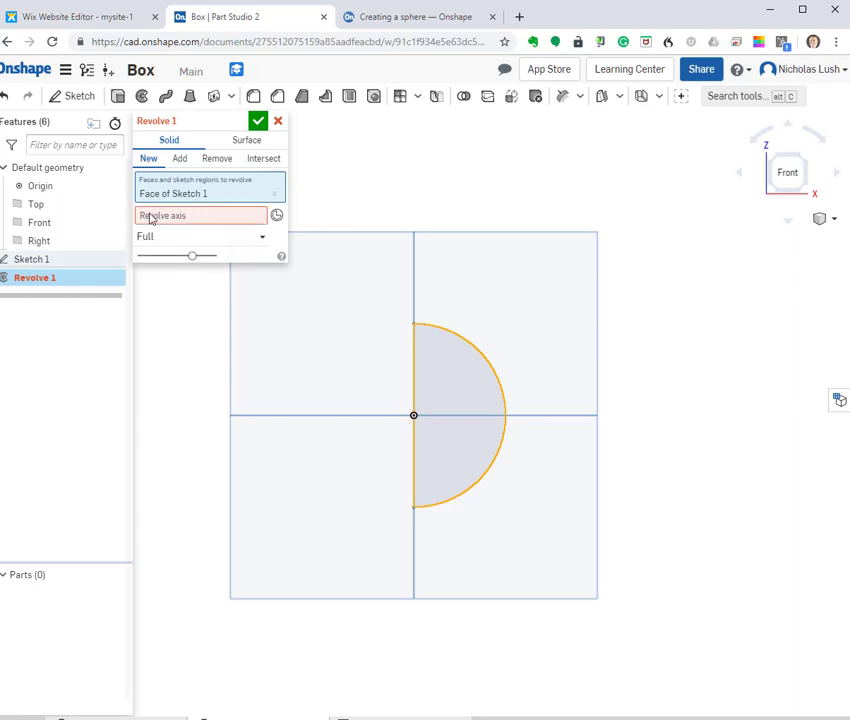
click(172, 217)
click(412, 378)
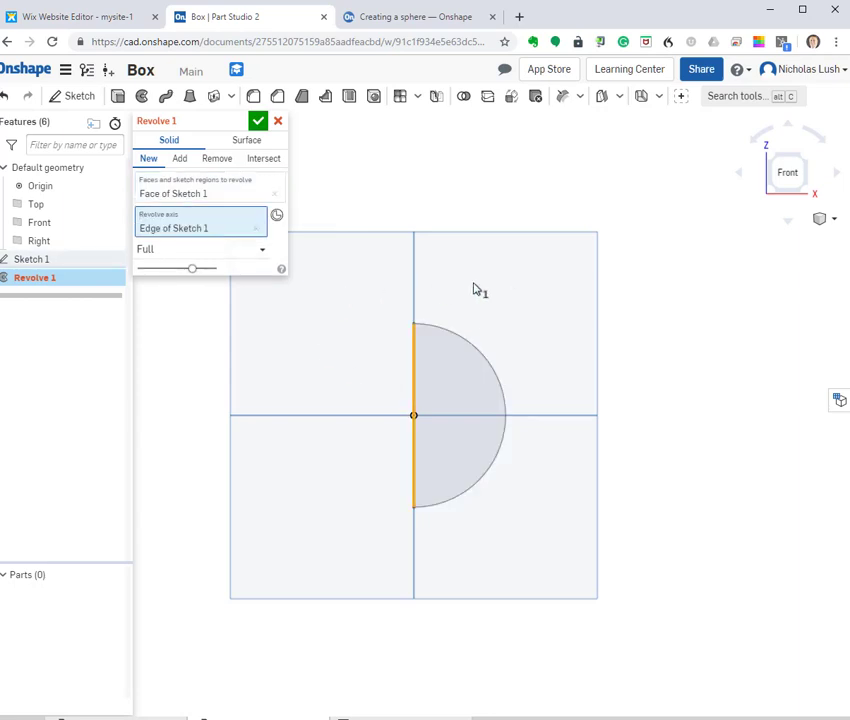
mouse_move(478, 283)
right_down()
mouse_move(469, 391)
mouse_move(481, 377)
mouse_move(376, 268)
right_up()
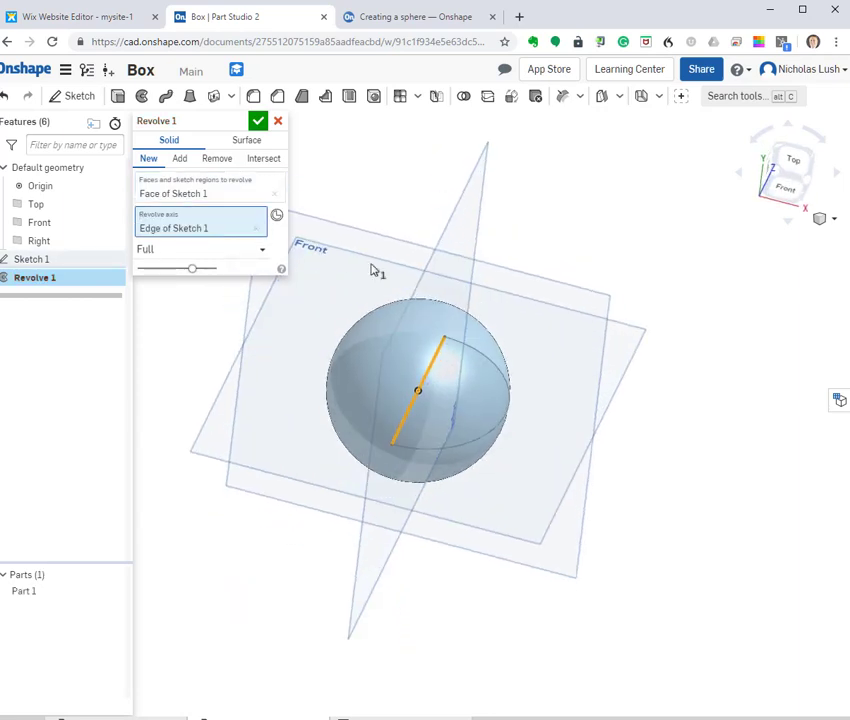
click(258, 121)
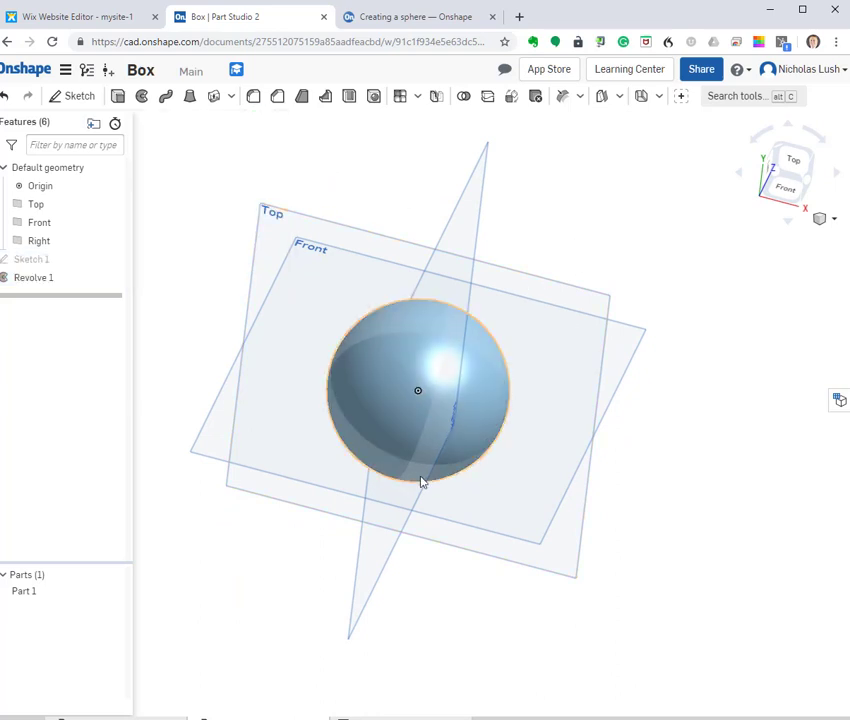
right_drag(421, 480, 474, 421)
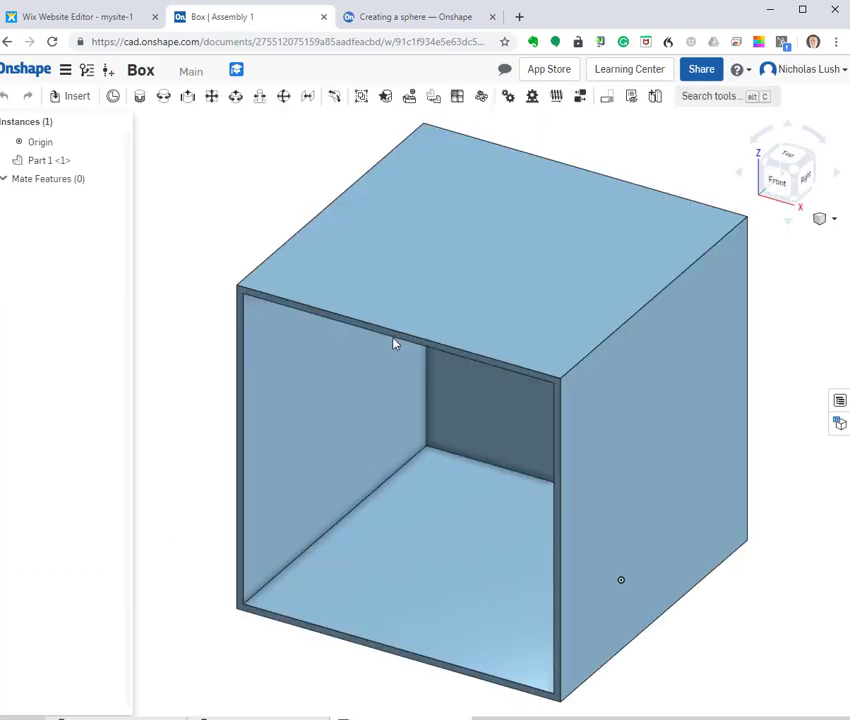
Insert the sphere from Part Studio 2 into Assembly 1, placing it inside the open box.
click(87, 101)
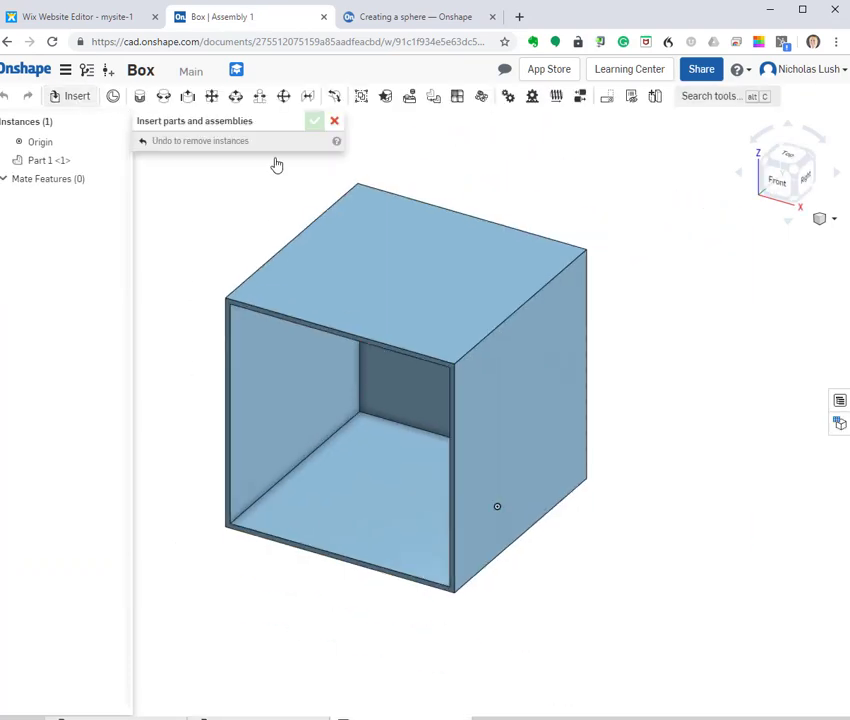
click(203, 328)
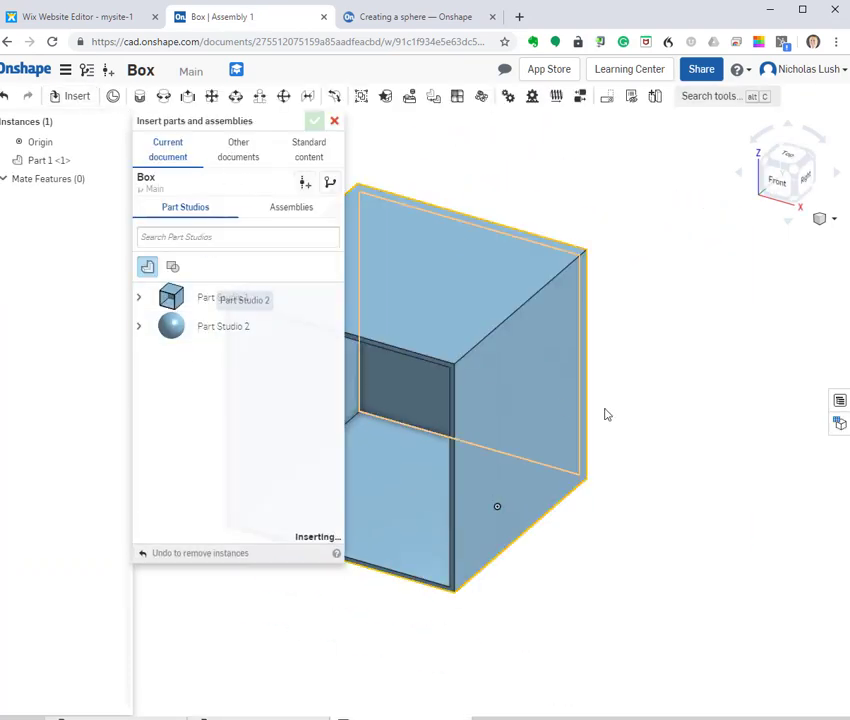
click(438, 448)
drag(438, 448, 405, 395)
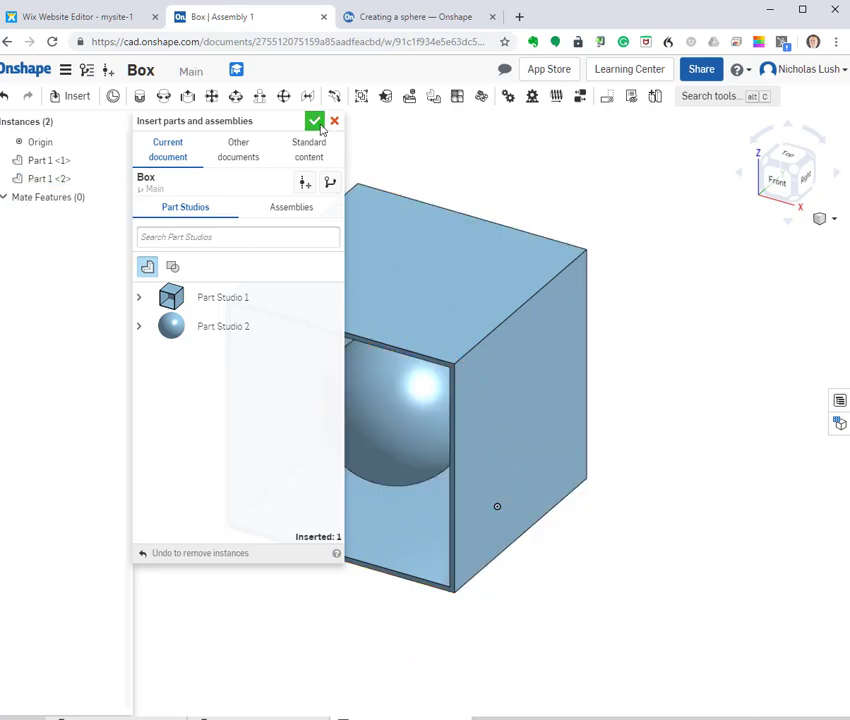
click(316, 122)
right_drag(548, 545, 586, 512)
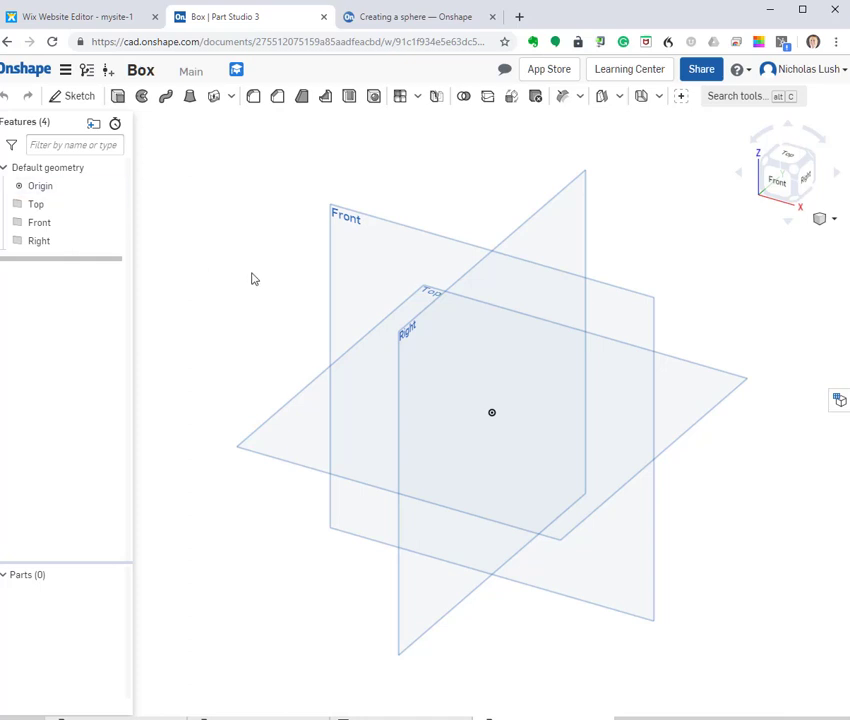
click(72, 96)
click(390, 266)
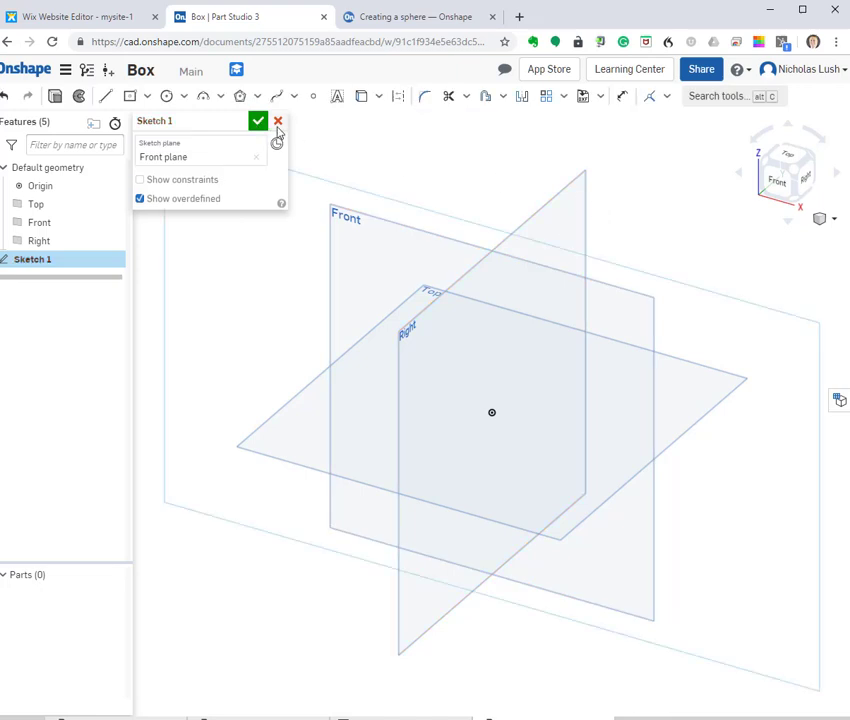
click(278, 122)
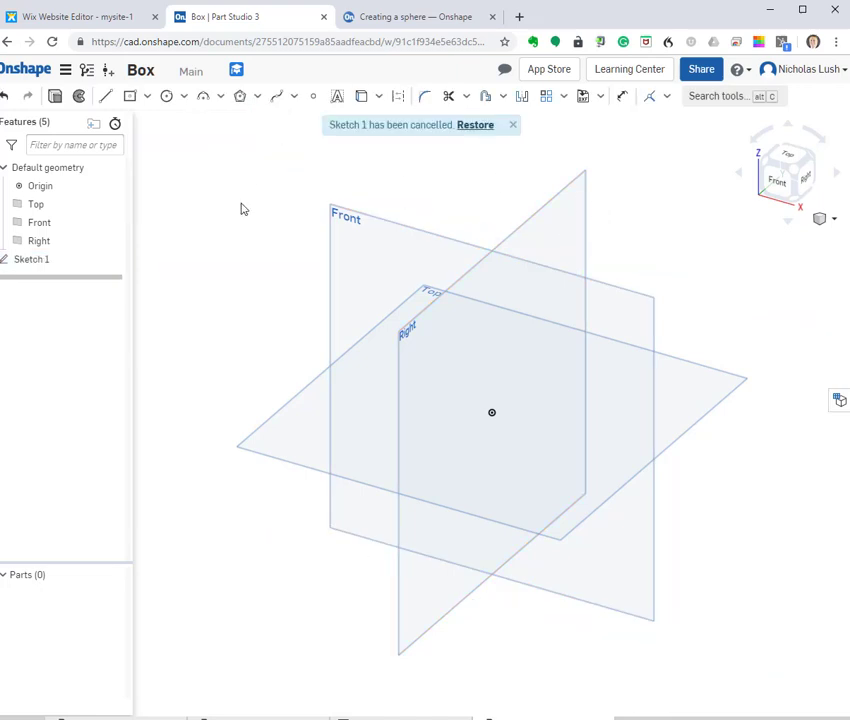
Delete Part Studio 3 from the document.
right_click(533, 705)
right_click(533, 717)
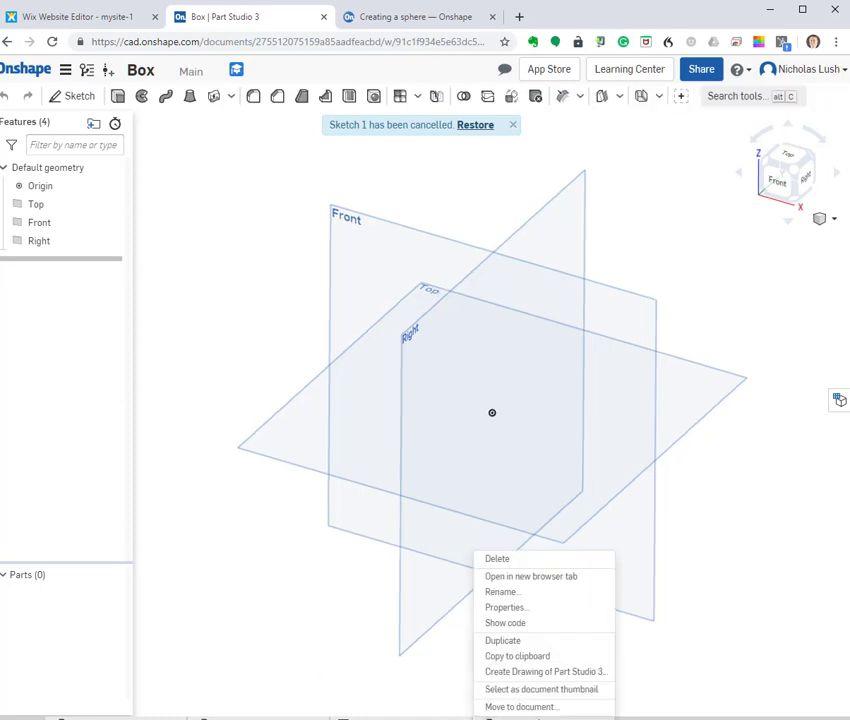
click(498, 561)
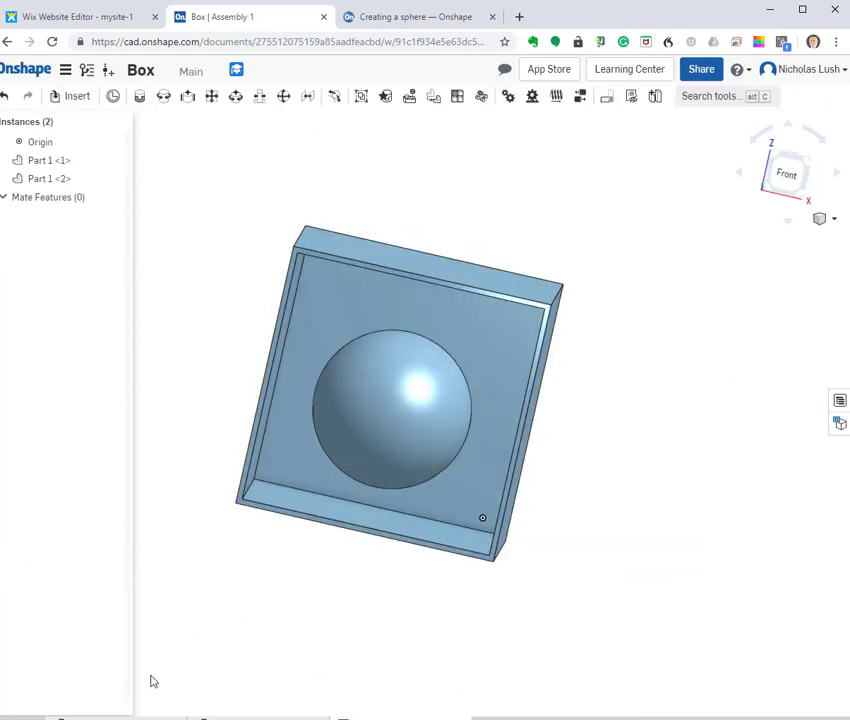
Duplicate Part Studio 1 and open the copy.
scroll(170, 650, down, 2)
scroll(240, 632, up, 1)
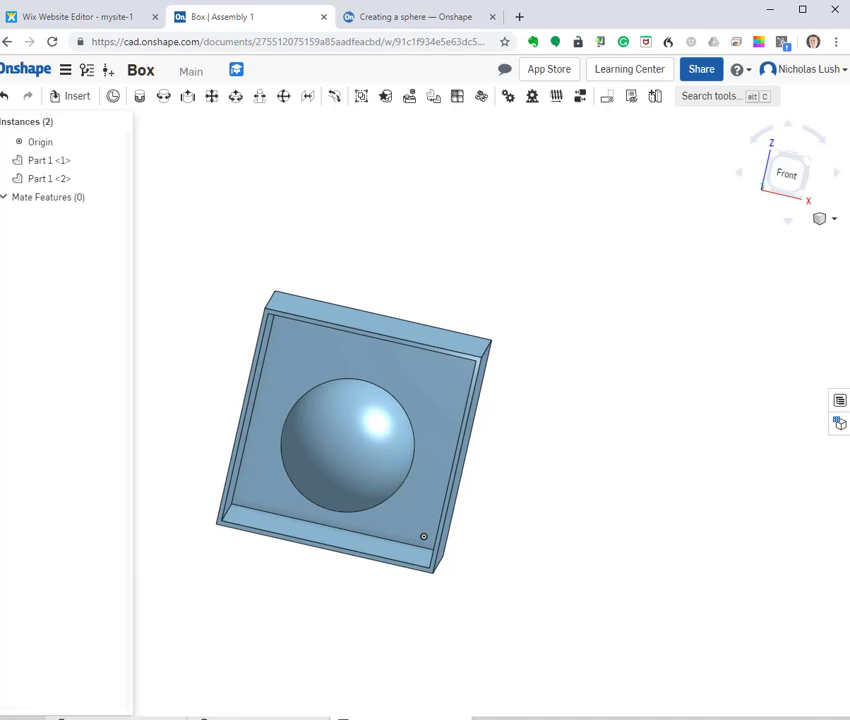
right_click(50, 716)
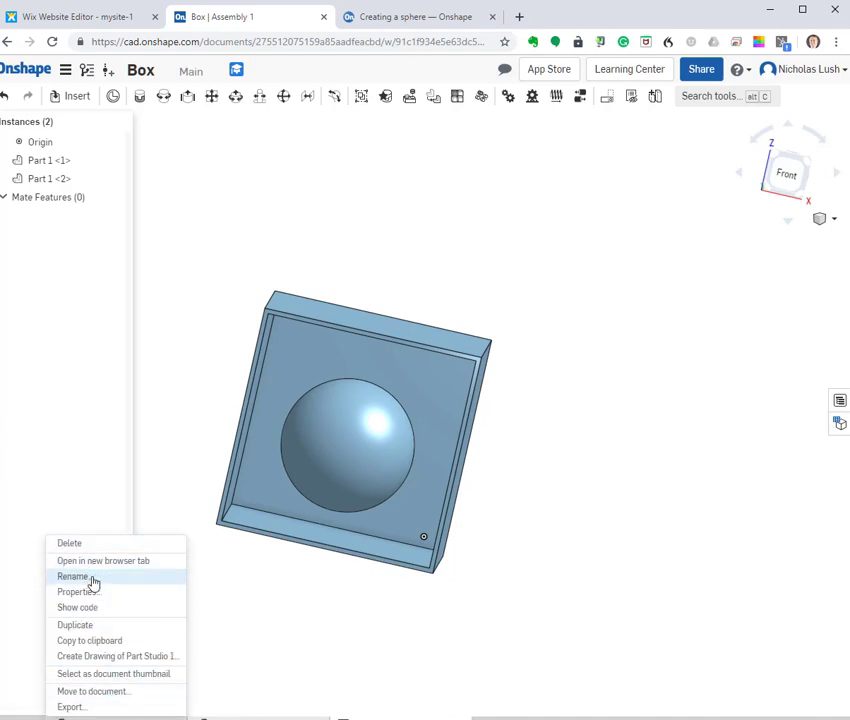
click(93, 625)
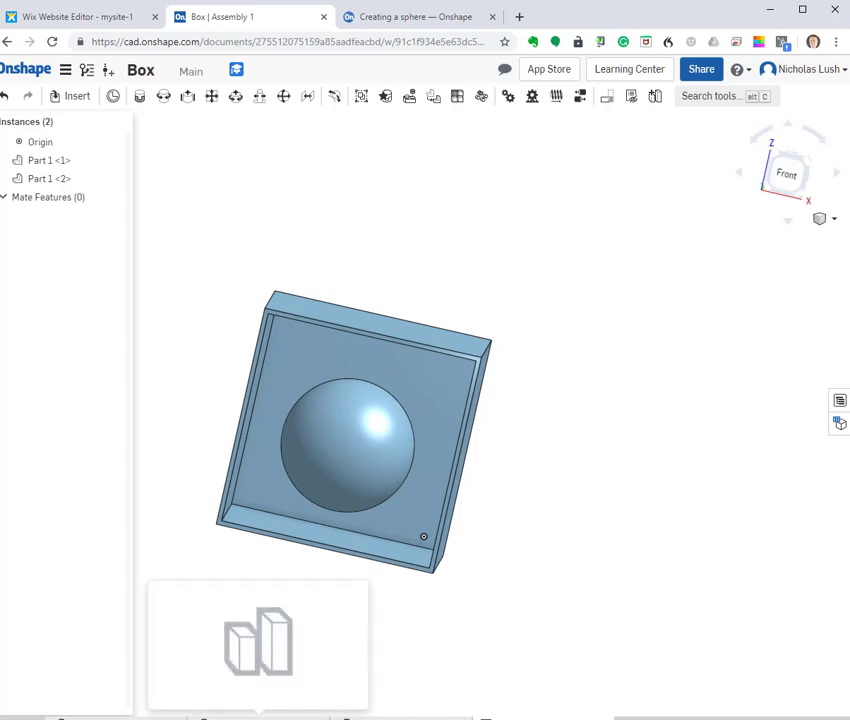
click(255, 716)
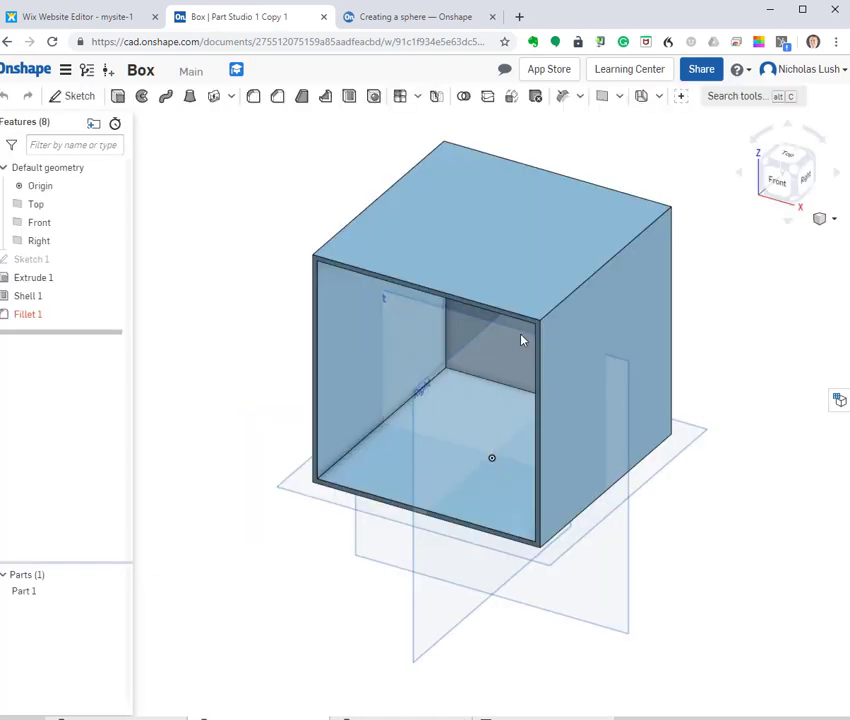
Delete the Shell 1 and Fillet 1 features from the copied box, keeping only the base sketch and its extrusion.
click(30, 297)
key(Delete)
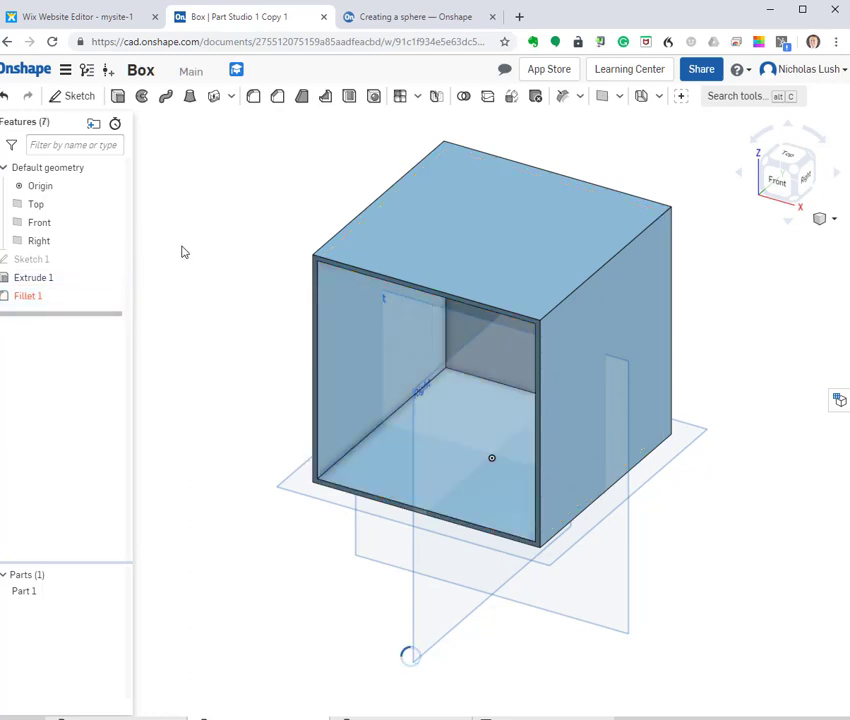
click(105, 294)
key(Delete)
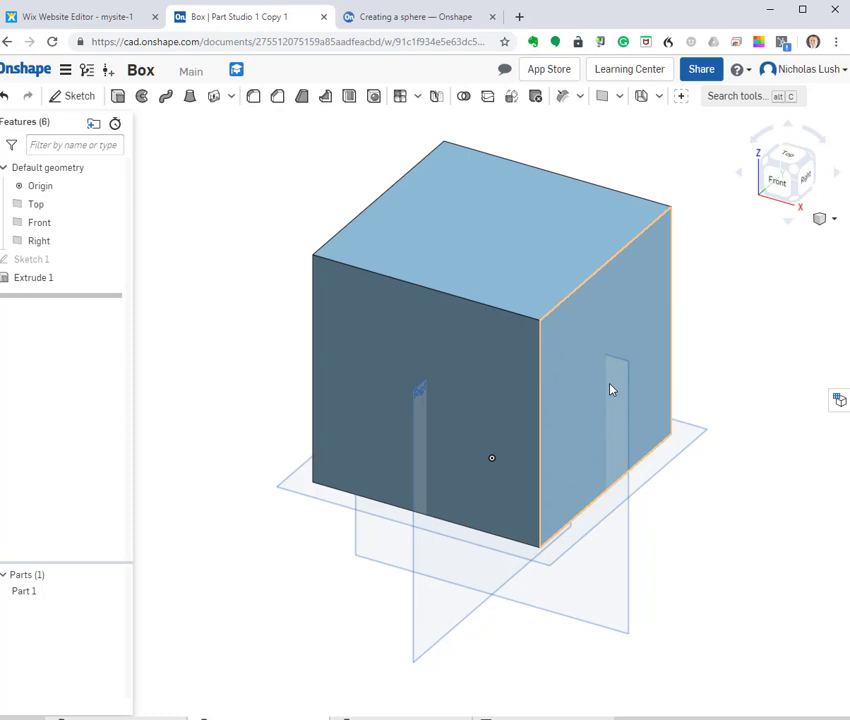
Reopen Sketch 1, set the base rectangle to 10 in by 7 in, and finish the sketch.
scroll(599, 404, up, 2)
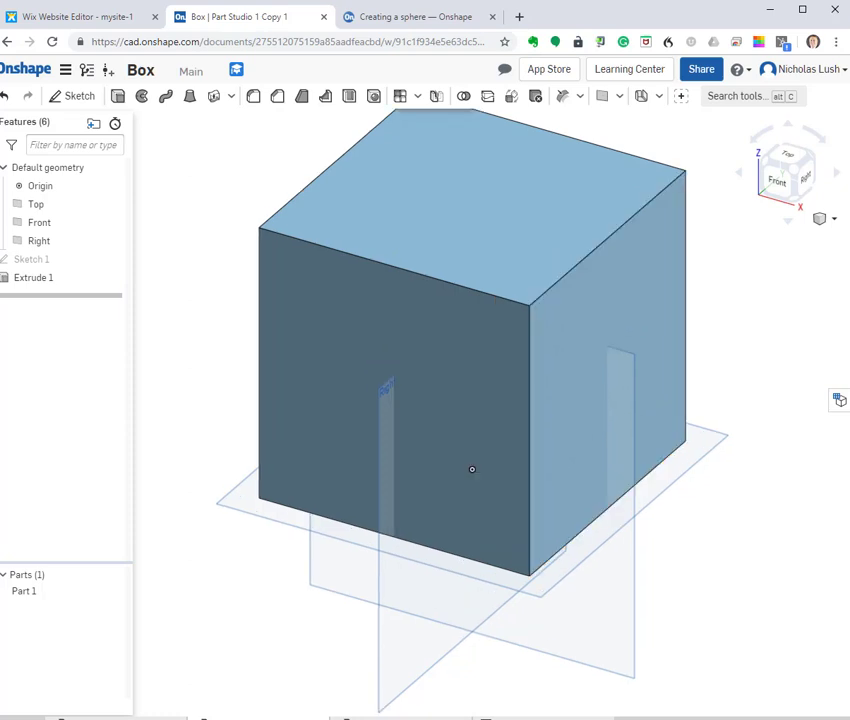
scroll(144, 440, down, 3)
double_click(42, 260)
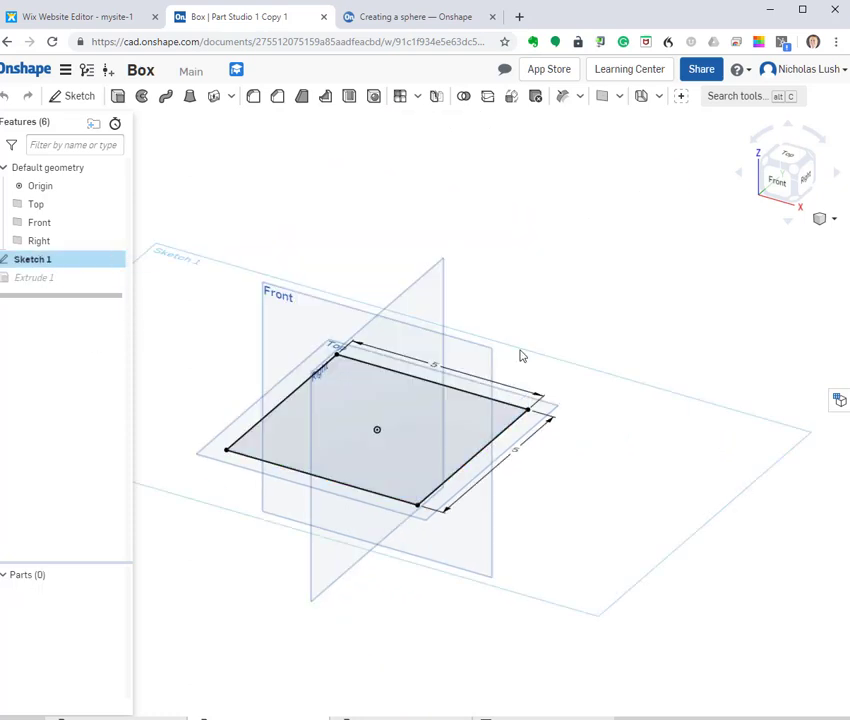
key(n)
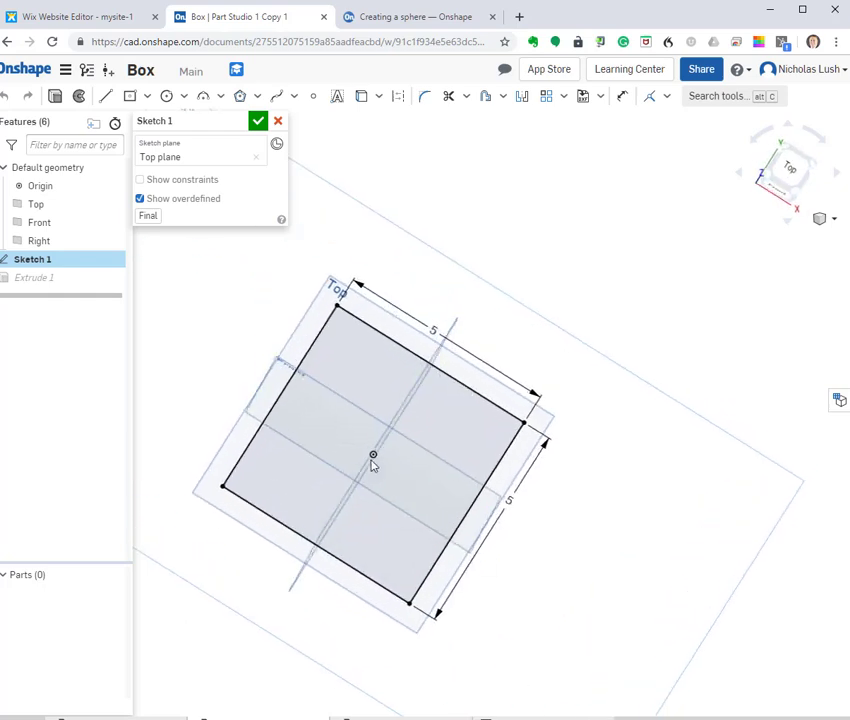
double_click(432, 328)
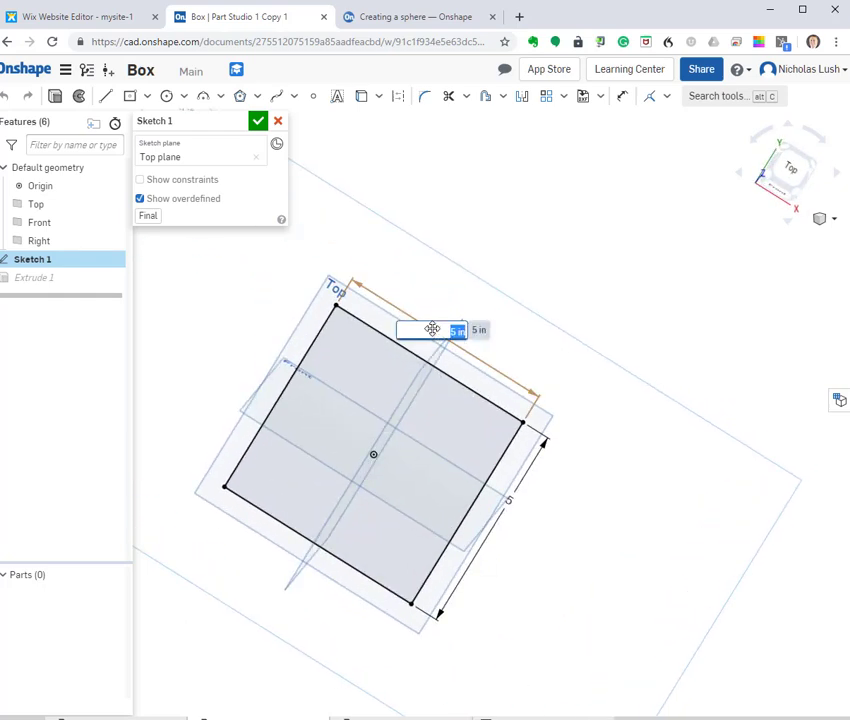
text(10)
key(Return)
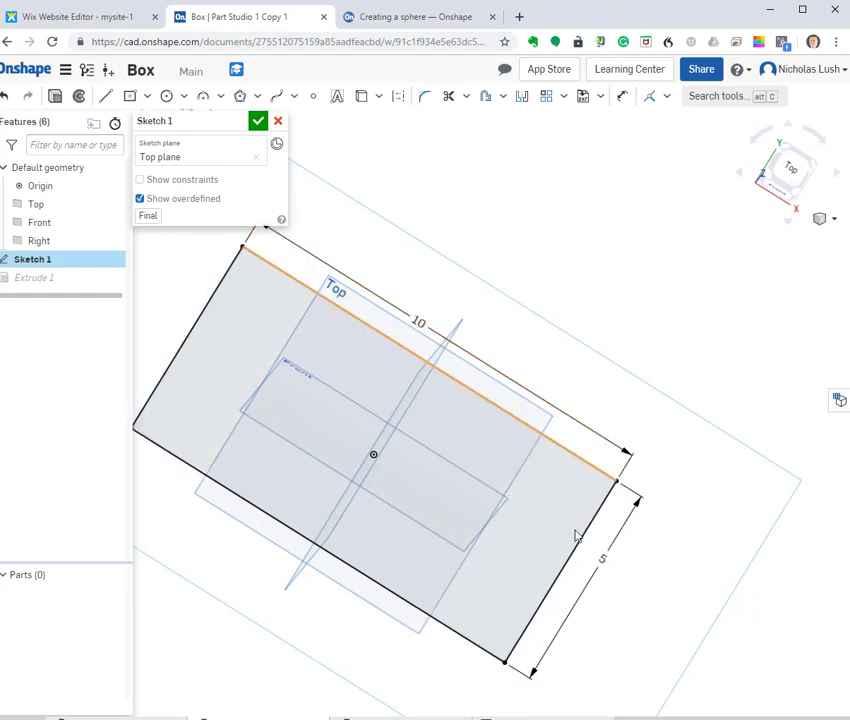
double_click(604, 559)
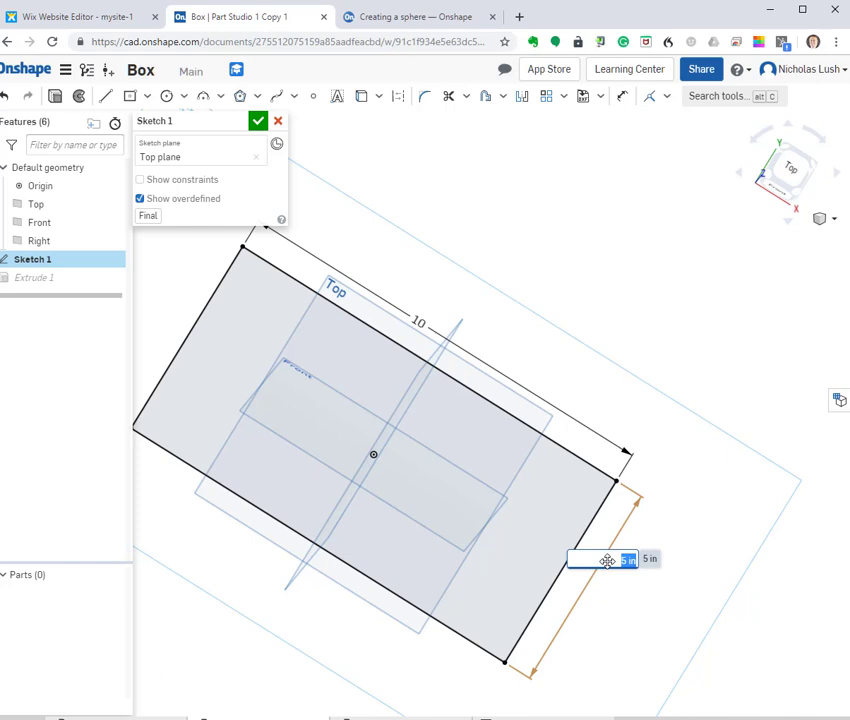
text(7)
key(Return)
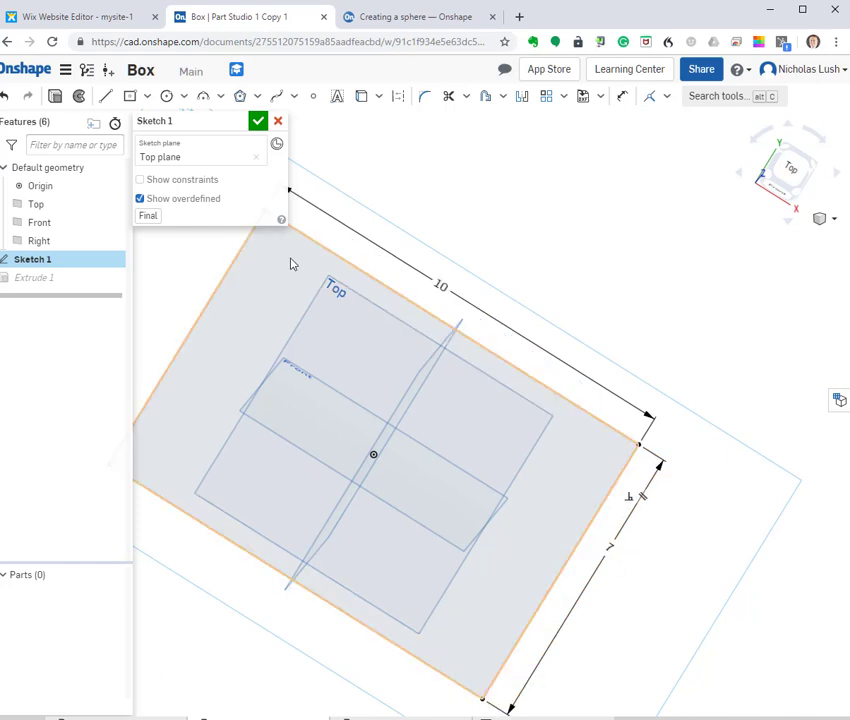
click(259, 121)
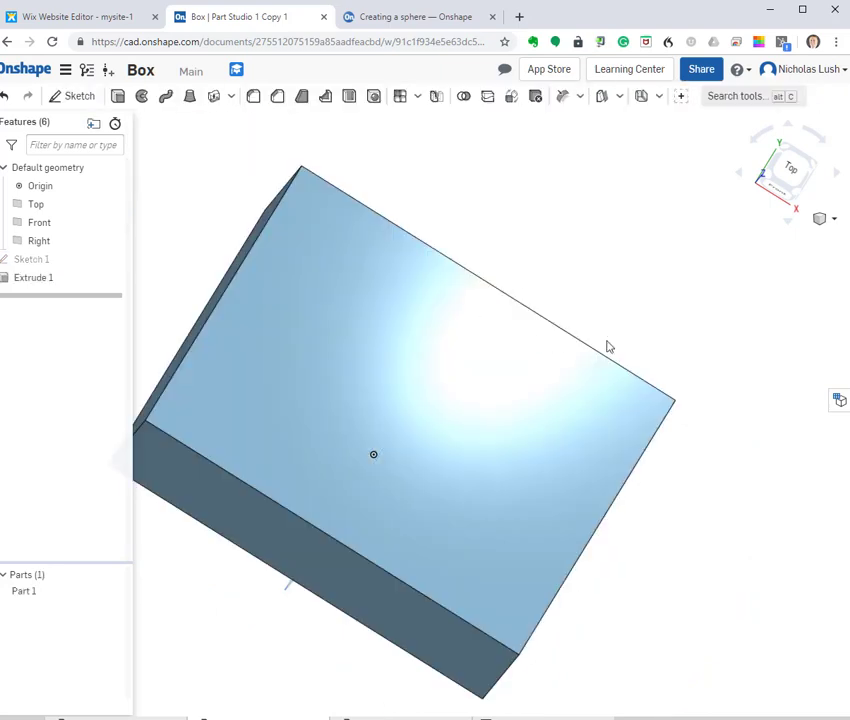
Start a new sketch on the Front plane of the copied box.
right_drag(483, 442, 501, 385)
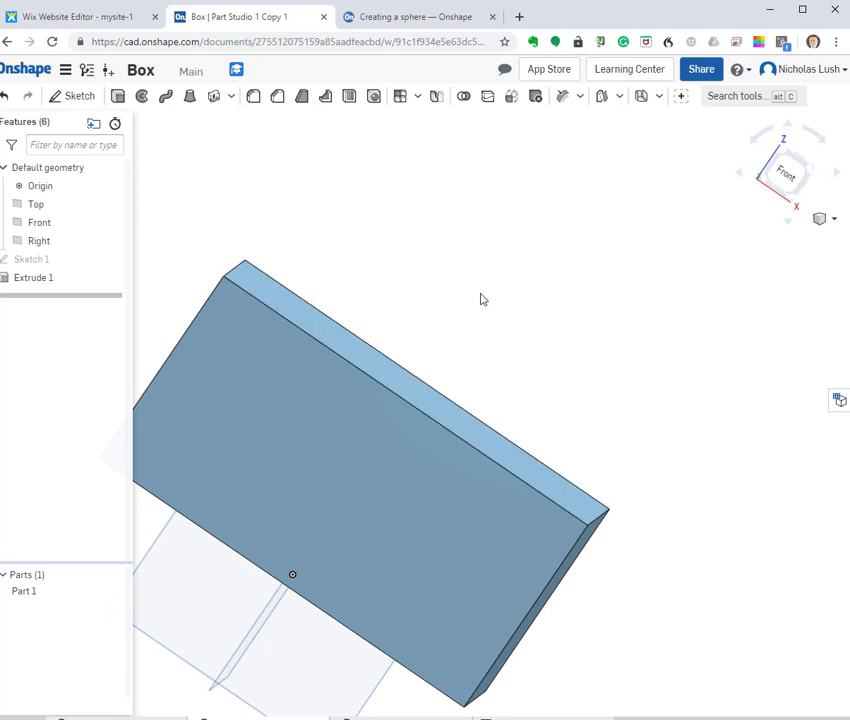
right_drag(342, 552, 420, 356)
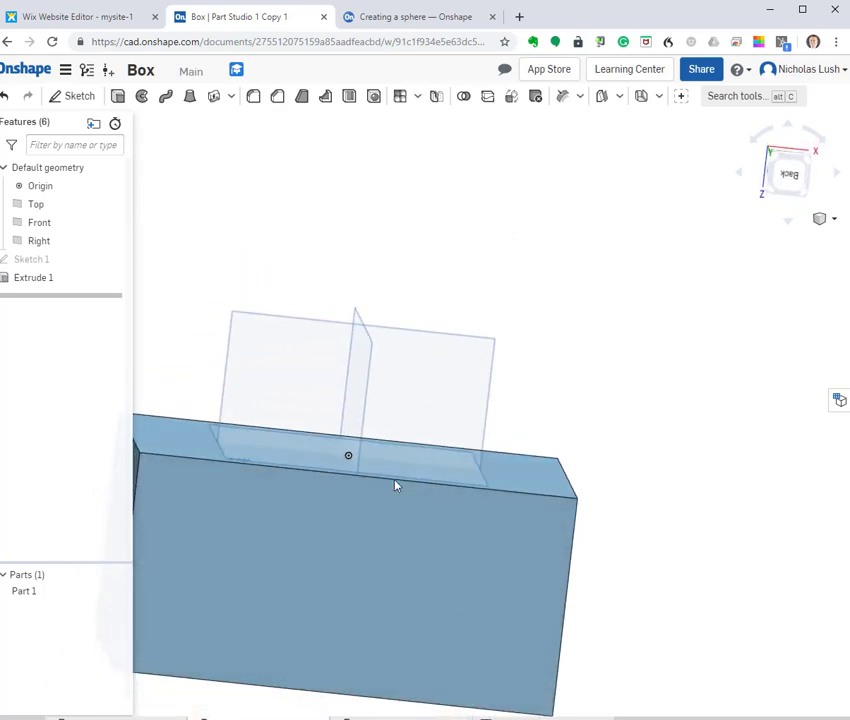
click(433, 377)
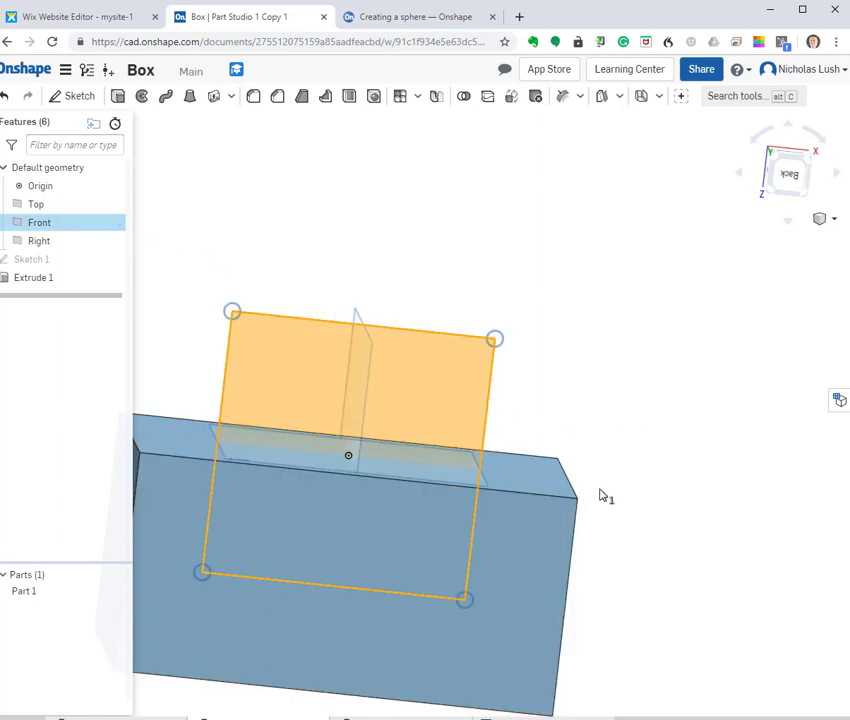
right_drag(604, 497, 670, 350)
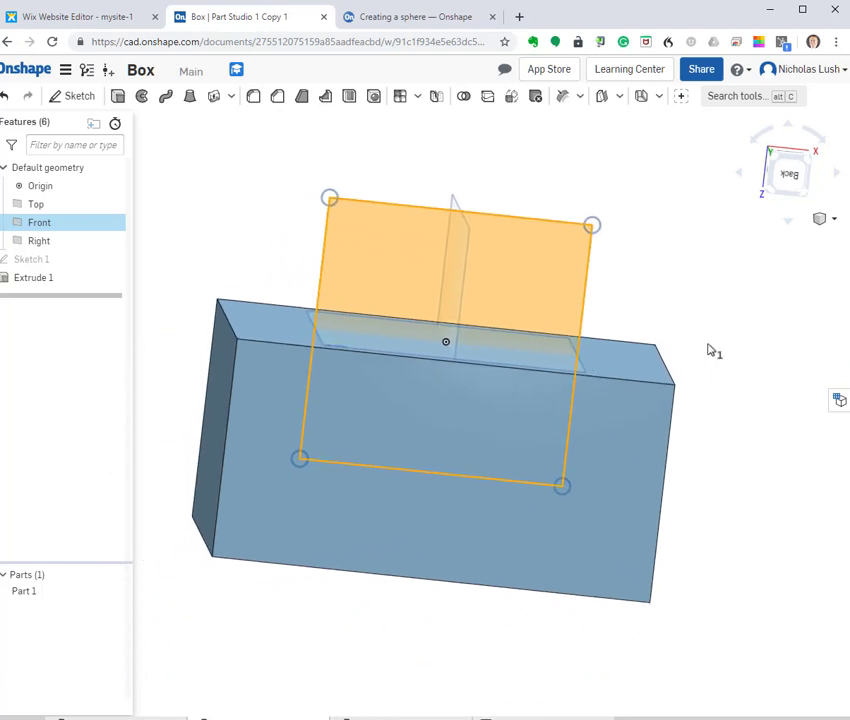
click(330, 213)
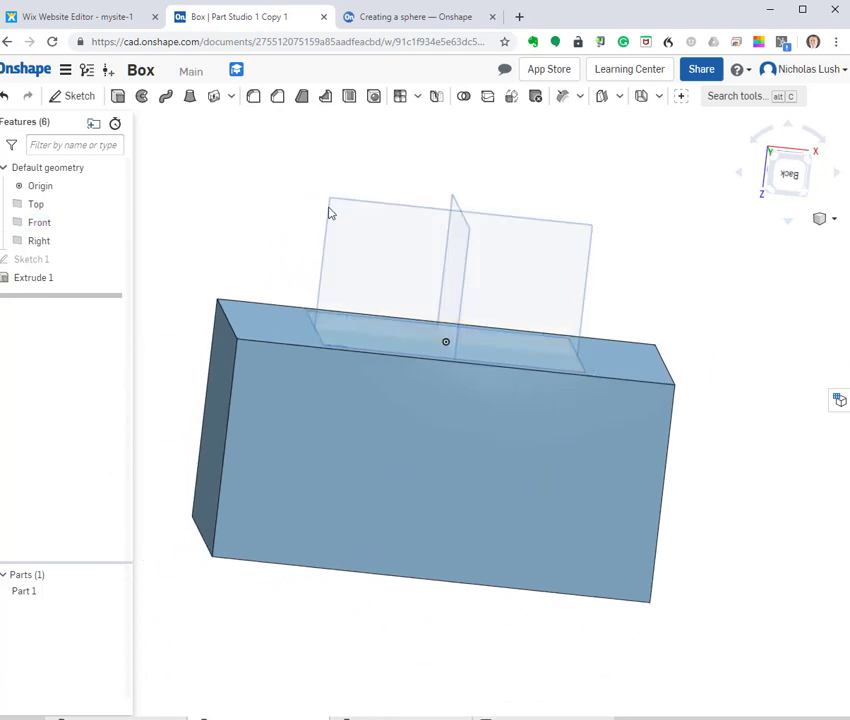
click(80, 98)
click(398, 260)
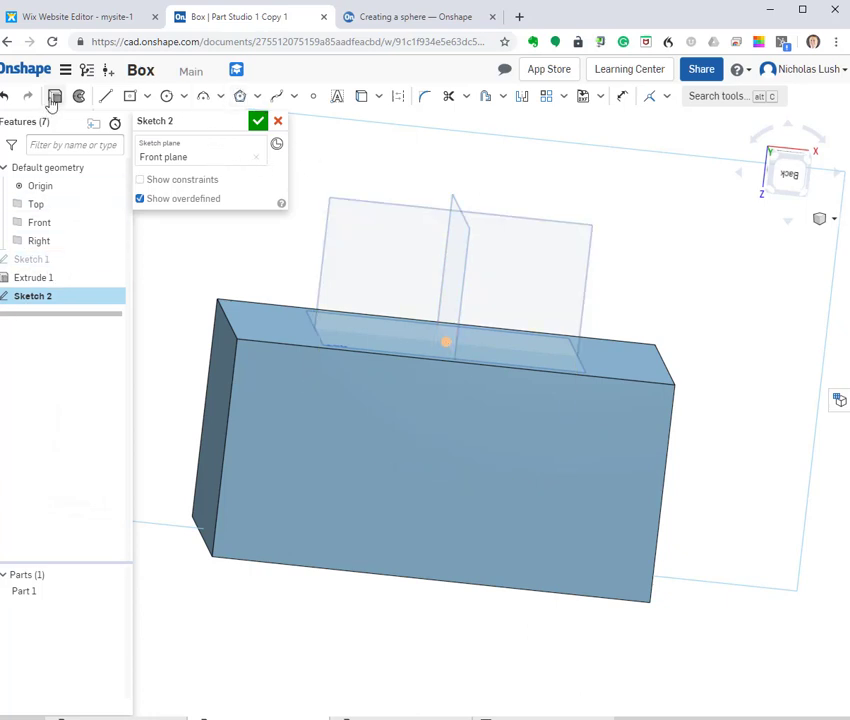
Sketch a circle about 10.06 in in diameter, centred outside the box in line with the origin and overlapping the edge through the origin.
click(790, 177)
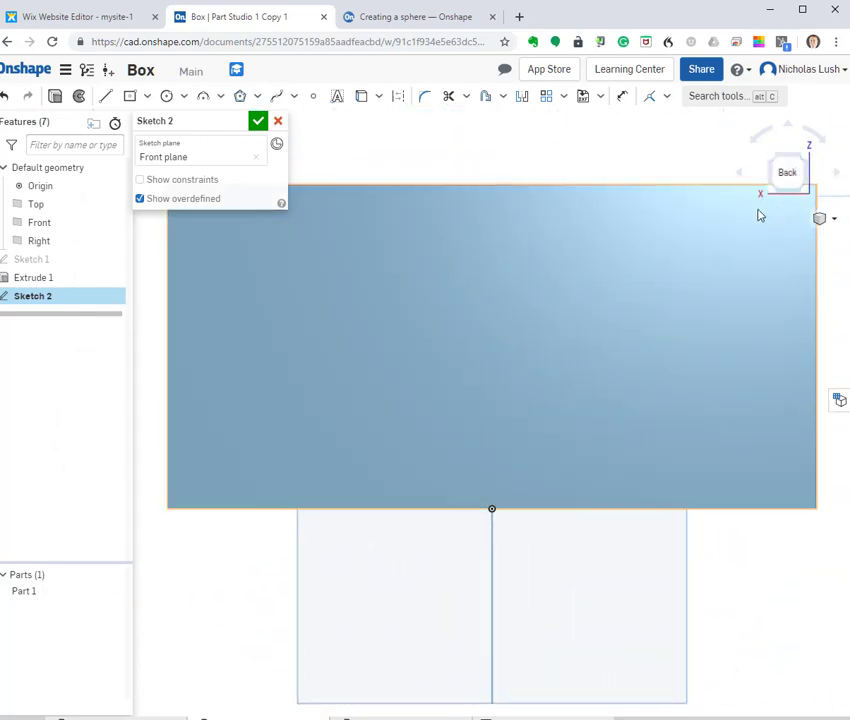
click(756, 140)
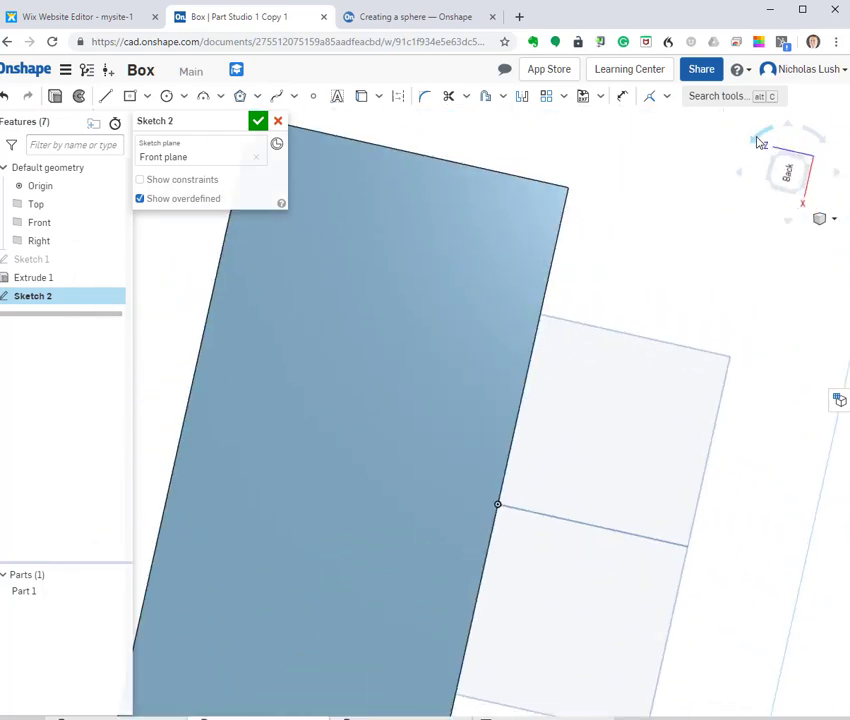
scroll(568, 363, down, 3)
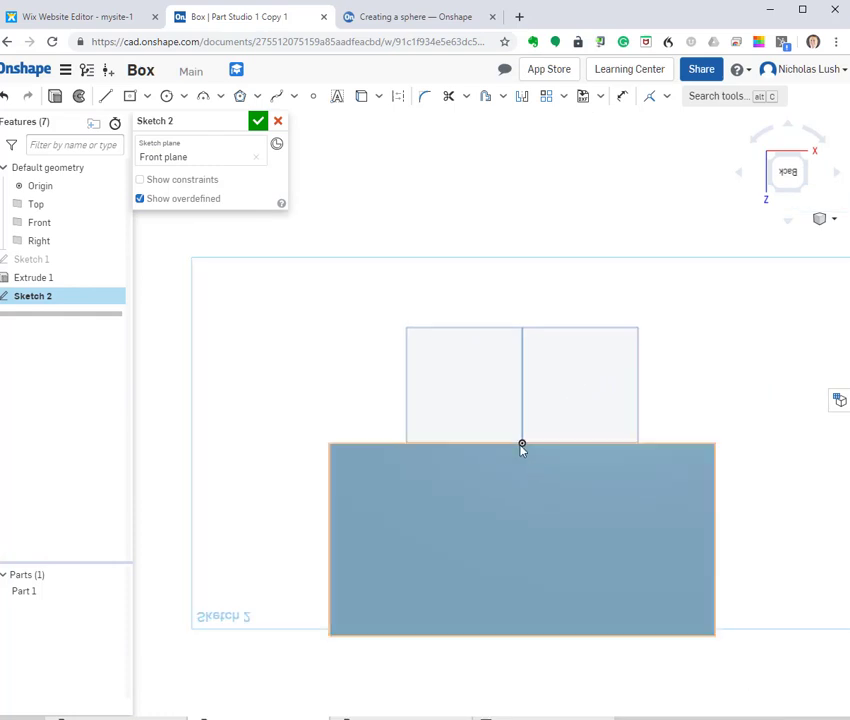
click(167, 100)
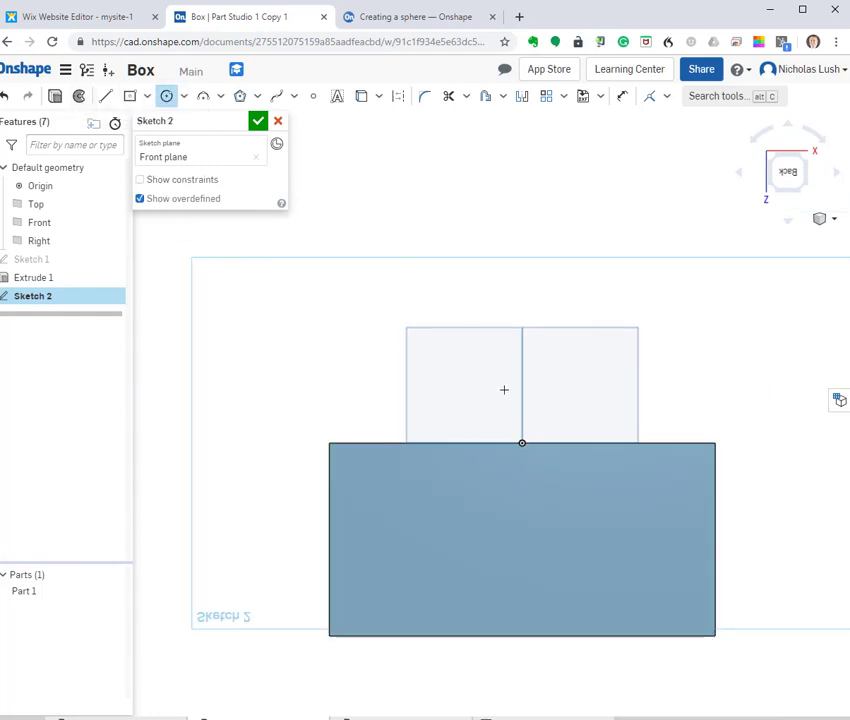
click(522, 290)
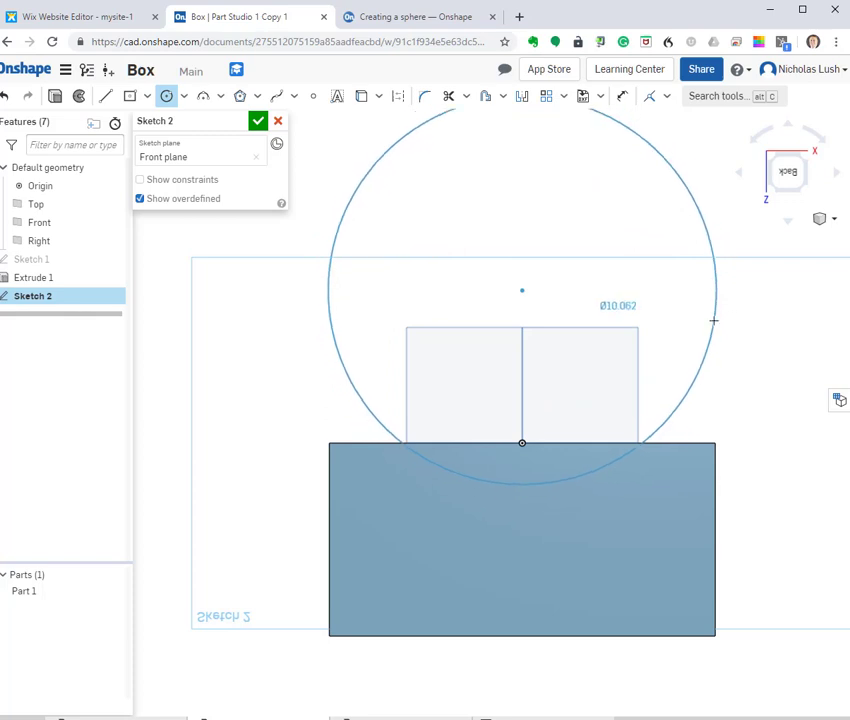
click(713, 320)
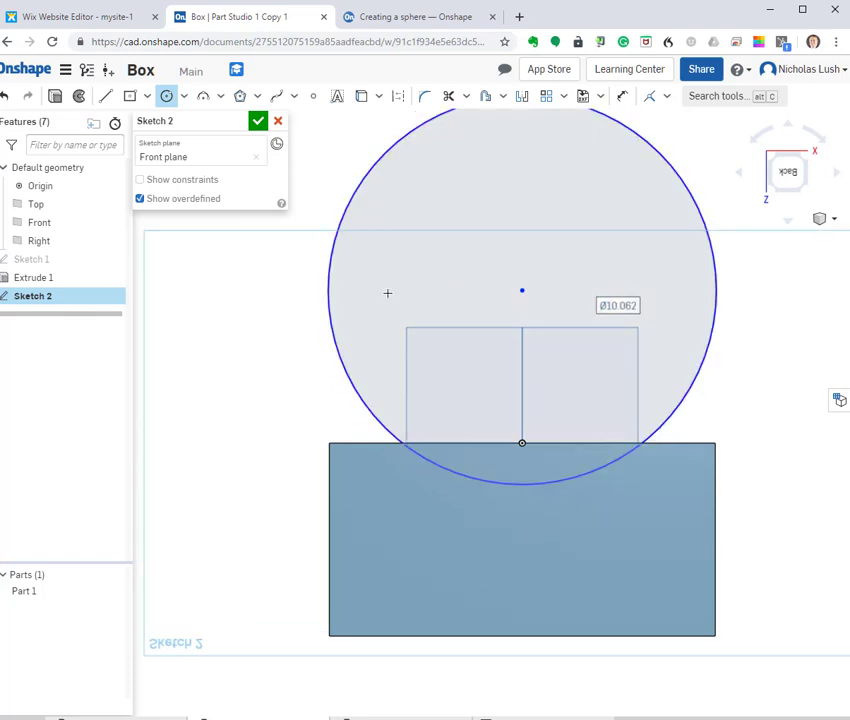
Draw a line through the circle's centre and the origin spanning its full diameter, and trim away the half on the negative X side.
scroll(230, 279, up, 2)
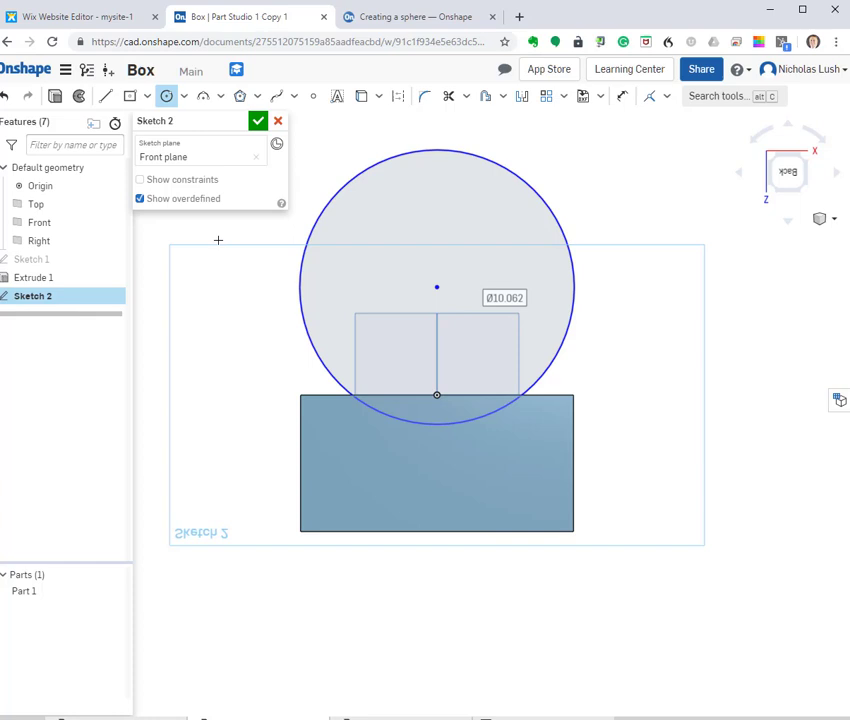
click(106, 95)
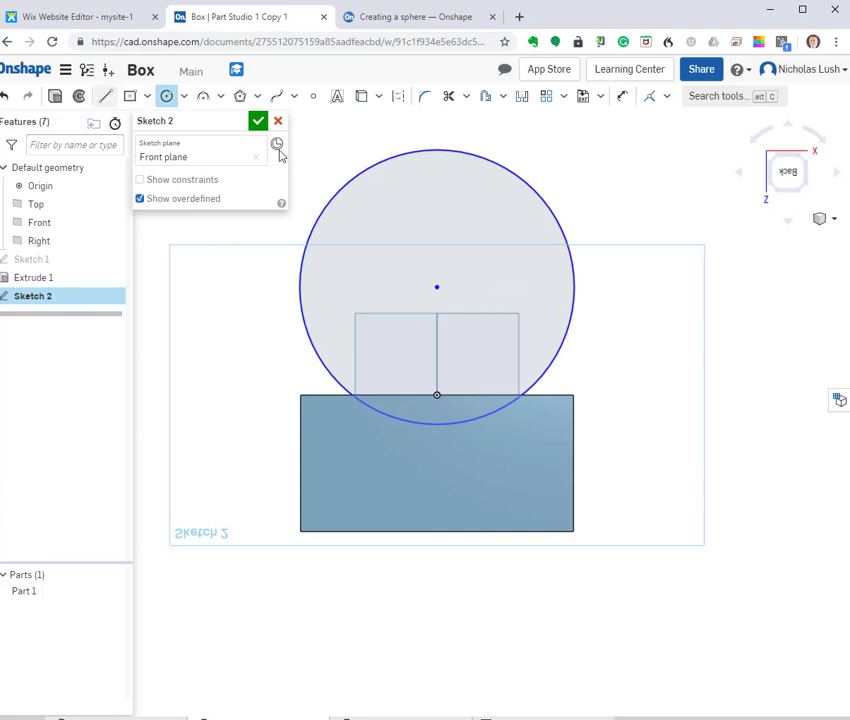
click(437, 148)
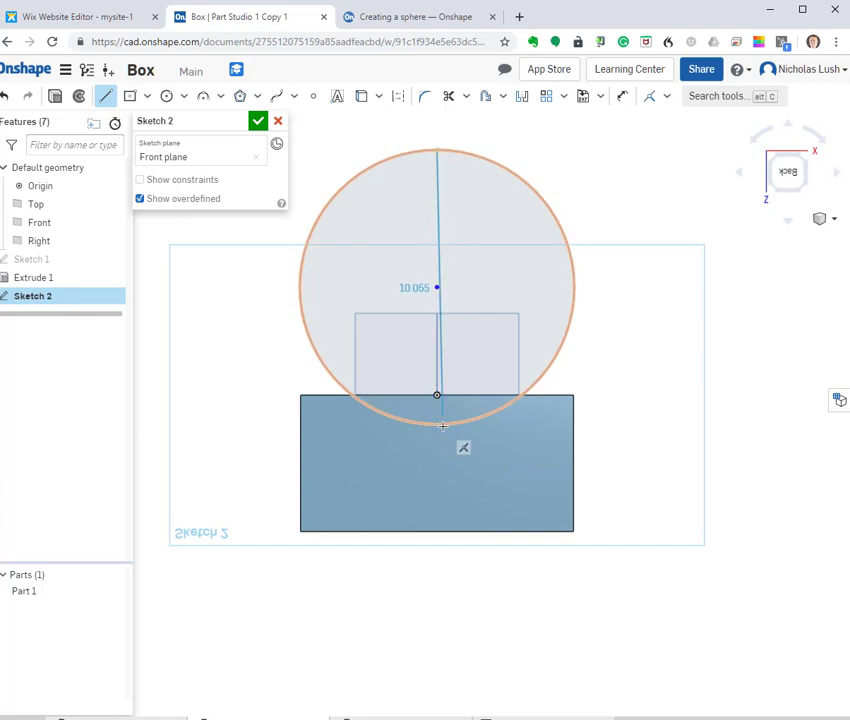
click(437, 423)
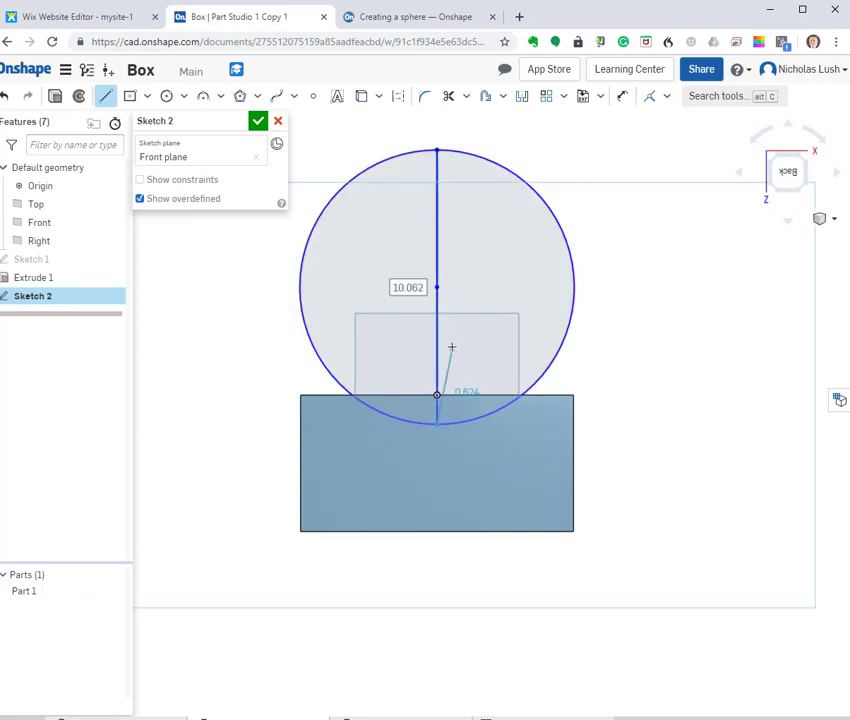
key(Escape)
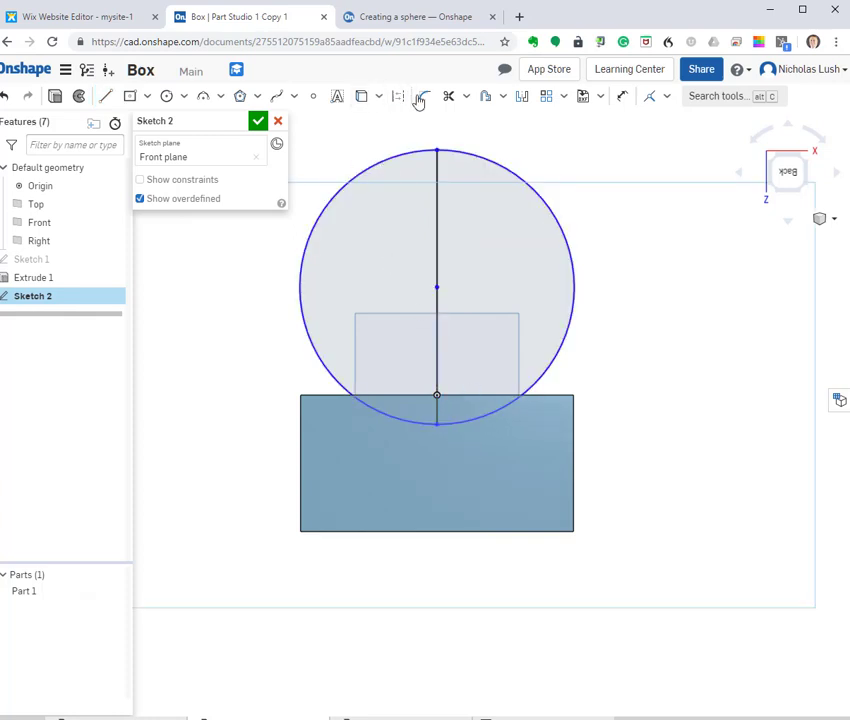
click(450, 96)
click(383, 162)
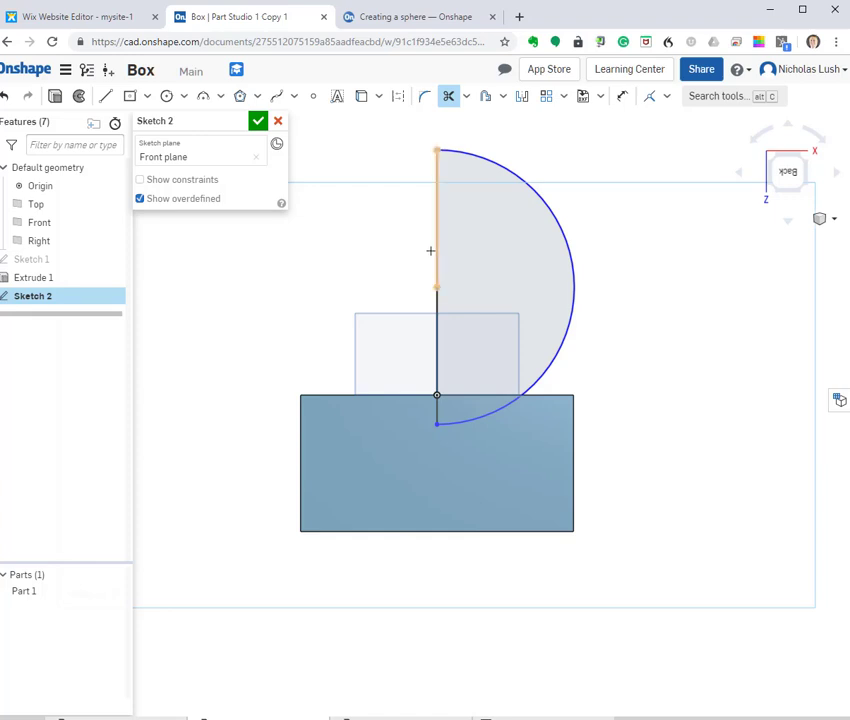
key(Escape)
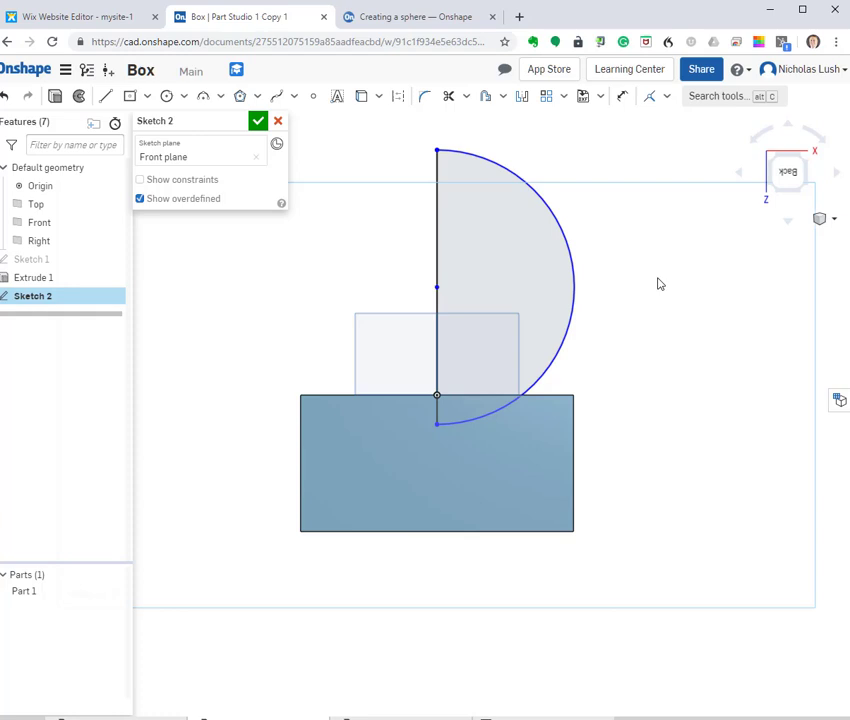
Dimension the semicircle's arc to a 5 in radius and finish the sketch.
mouse_move(577, 271)
mouse_down()
mouse_move(592, 260)
mouse_move(713, 246)
mouse_move(505, 268)
mouse_move(573, 263)
mouse_move(582, 271)
mouse_move(566, 274)
mouse_move(573, 277)
mouse_up()
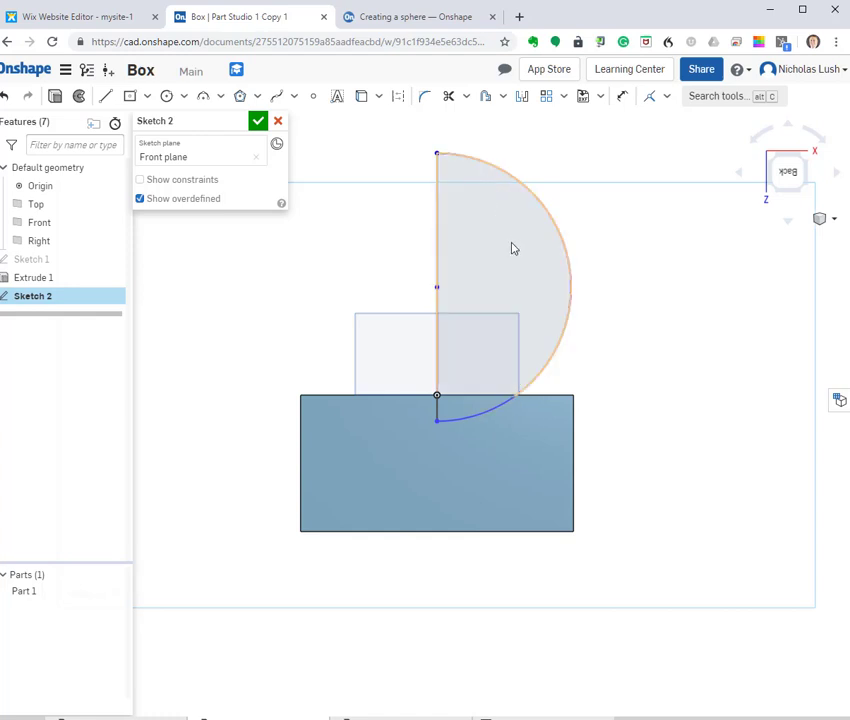
click(562, 240)
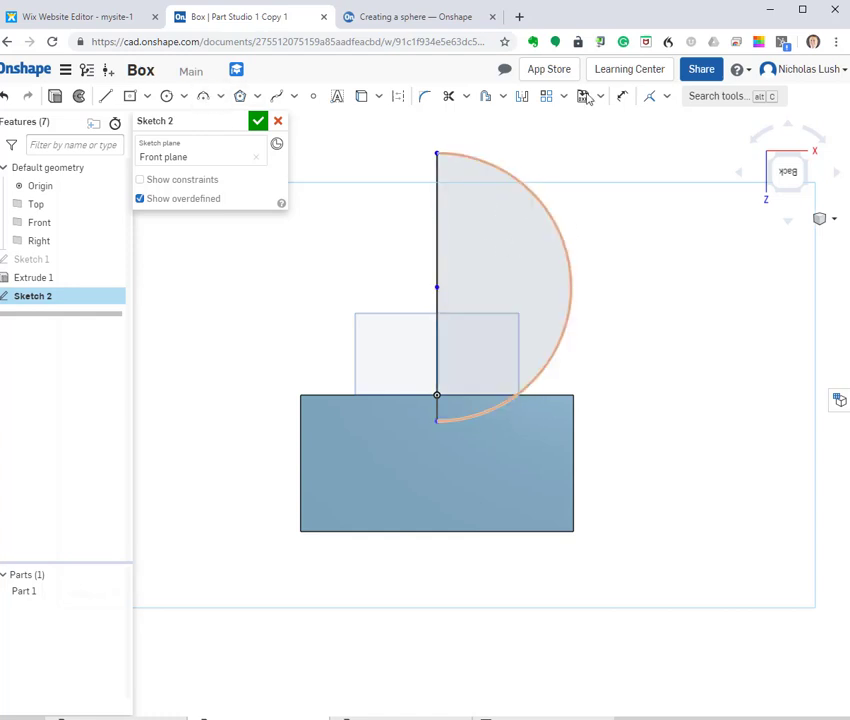
click(621, 96)
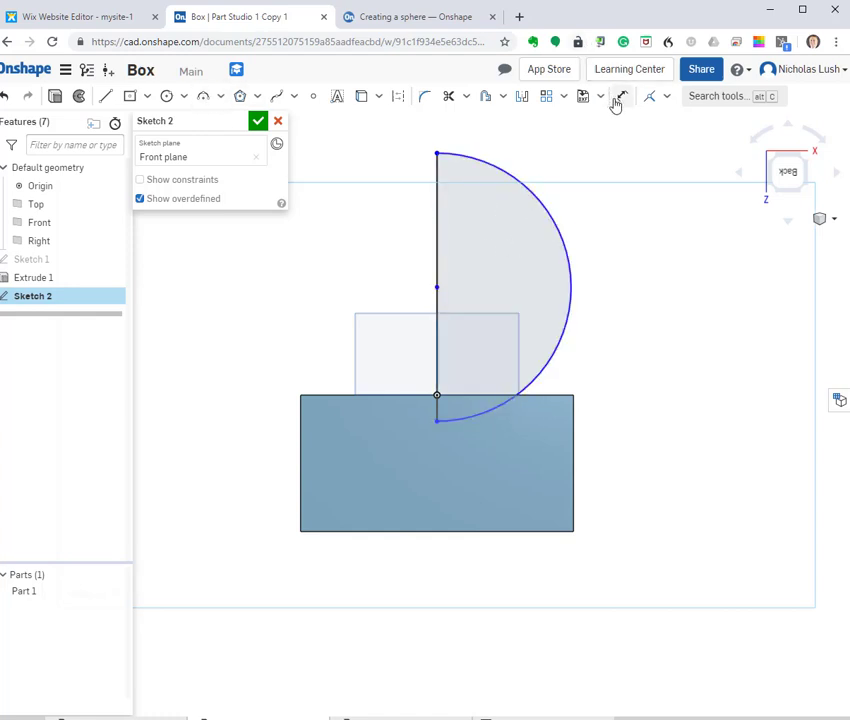
click(554, 222)
click(640, 195)
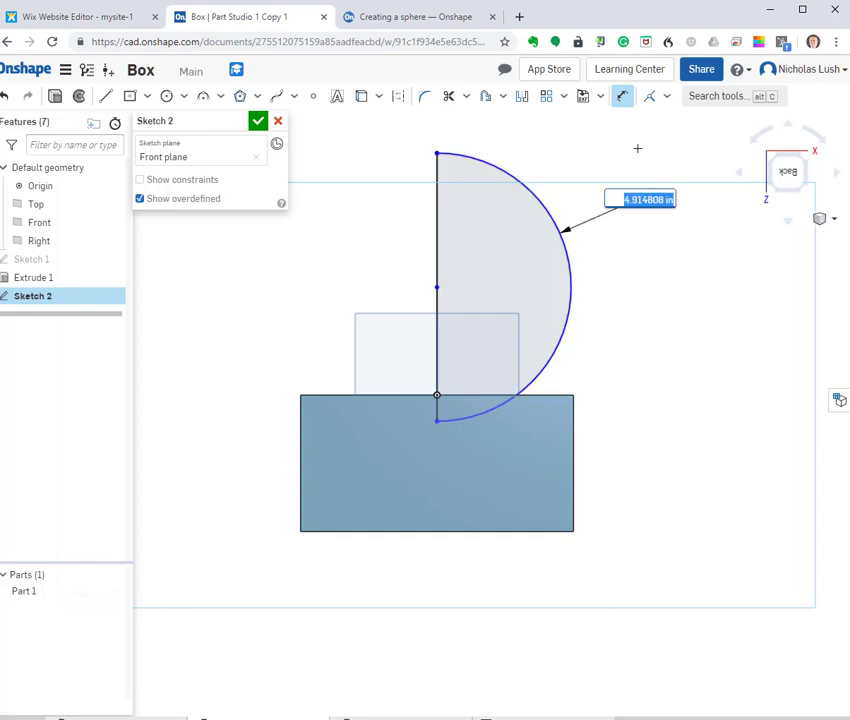
text(5)
key(Return)
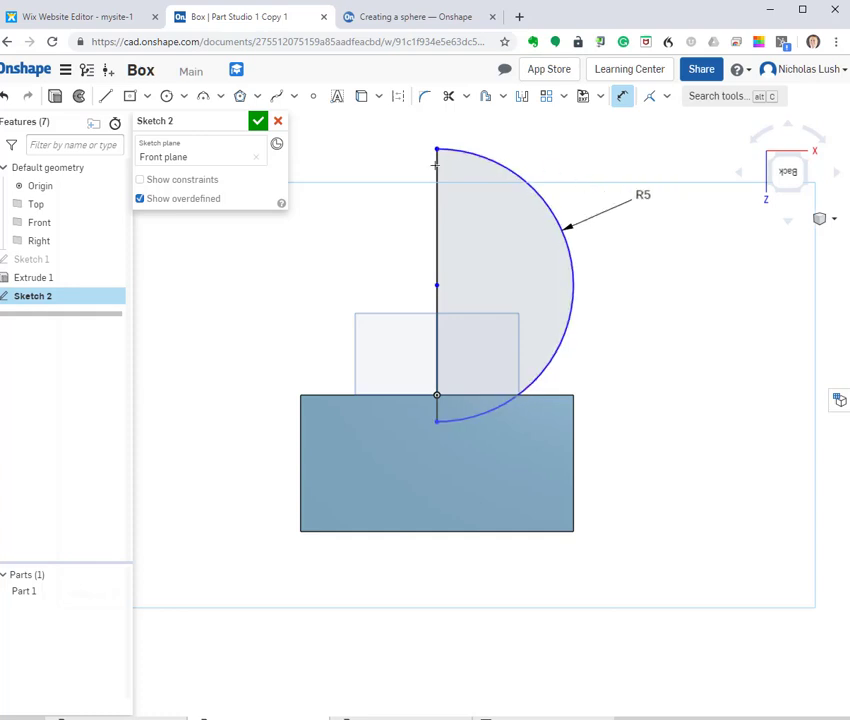
click(437, 168)
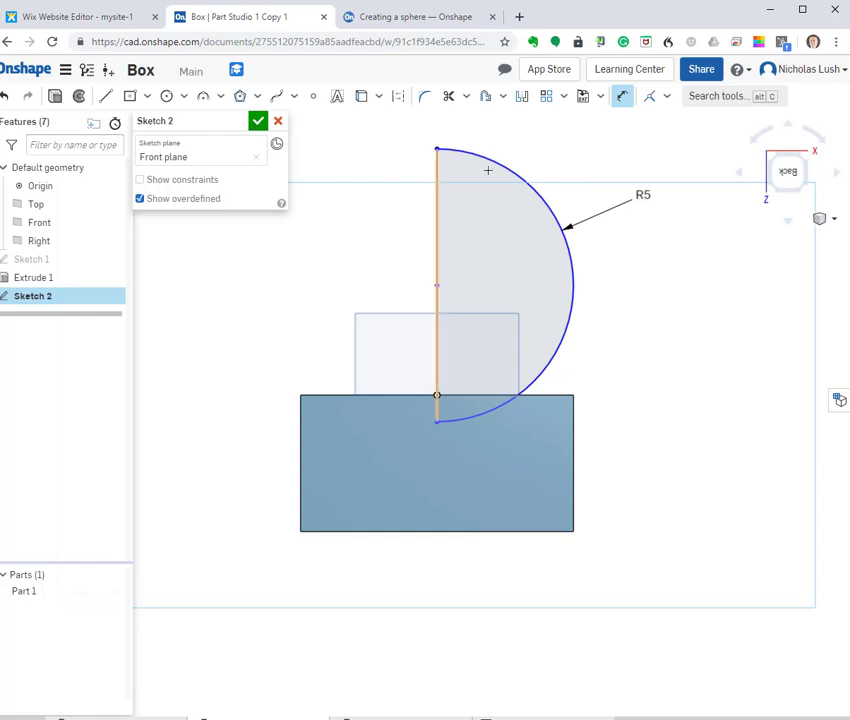
click(257, 122)
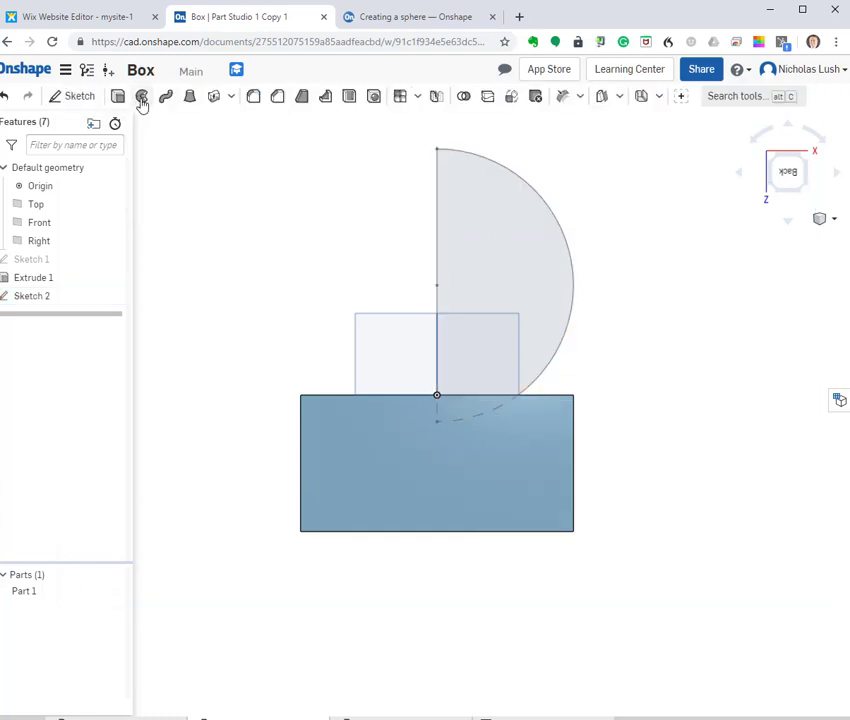
Revolve the semicircle fully around its straight edge as a Remove operation, cutting a spherical recess into Part 1.
click(142, 99)
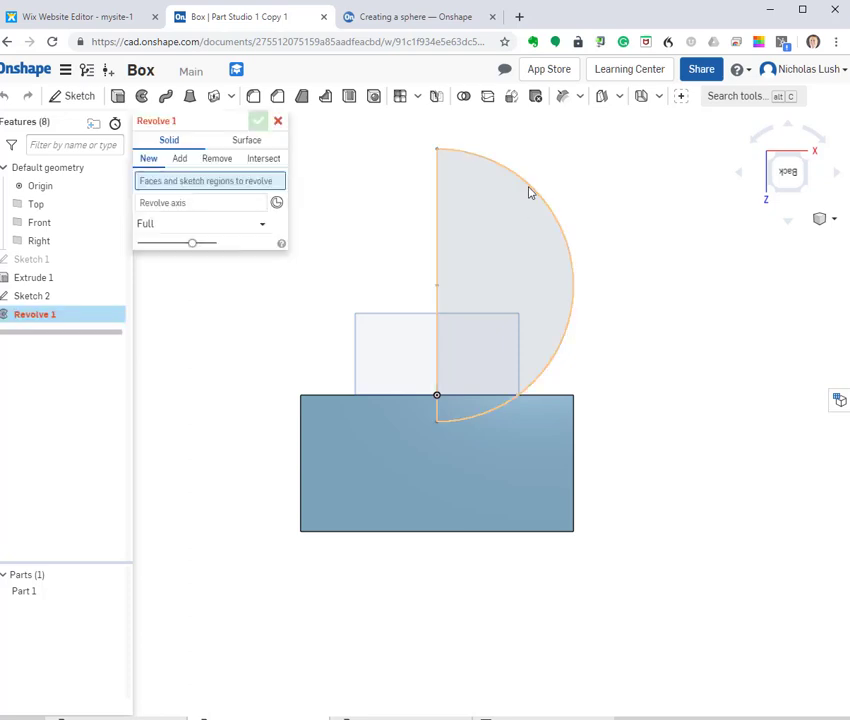
click(531, 191)
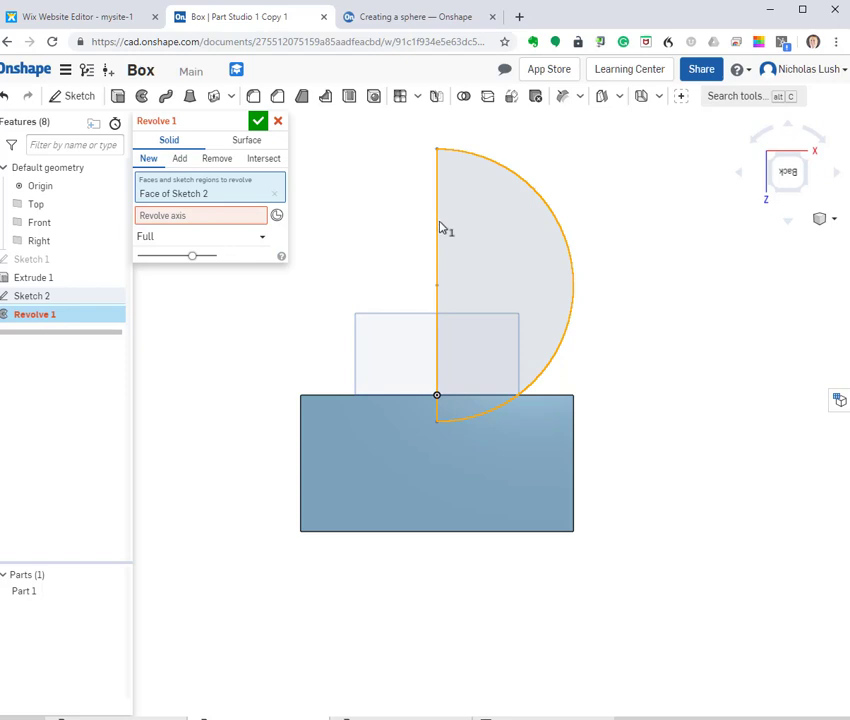
click(338, 190)
click(206, 212)
click(437, 266)
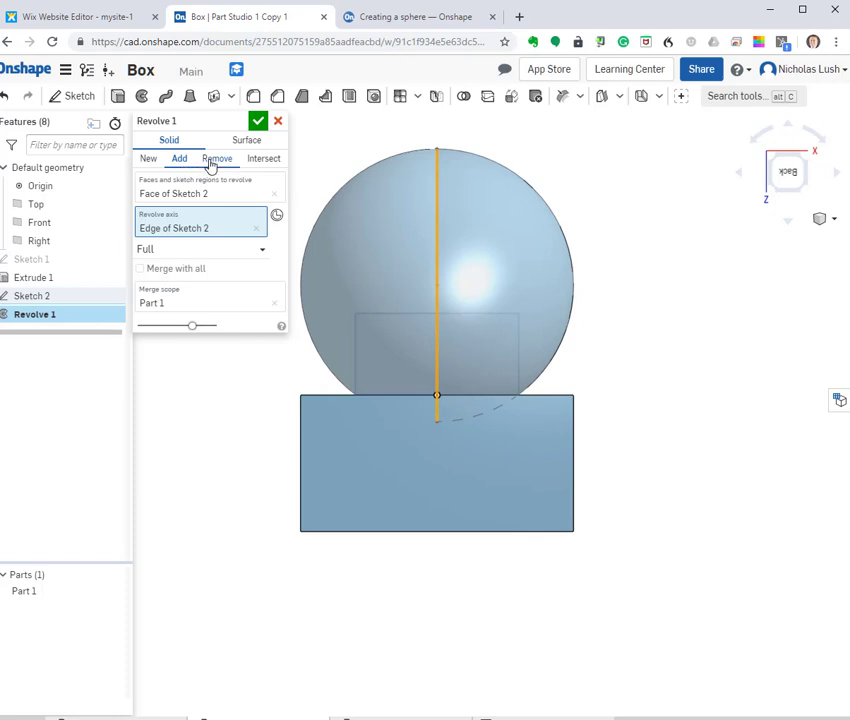
click(215, 160)
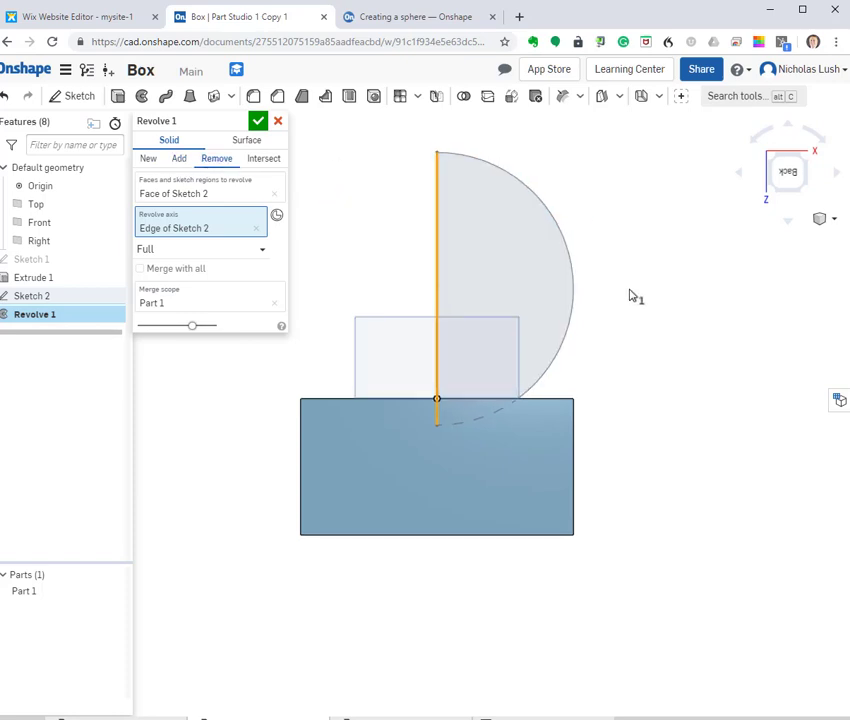
right_drag(632, 294, 639, 336)
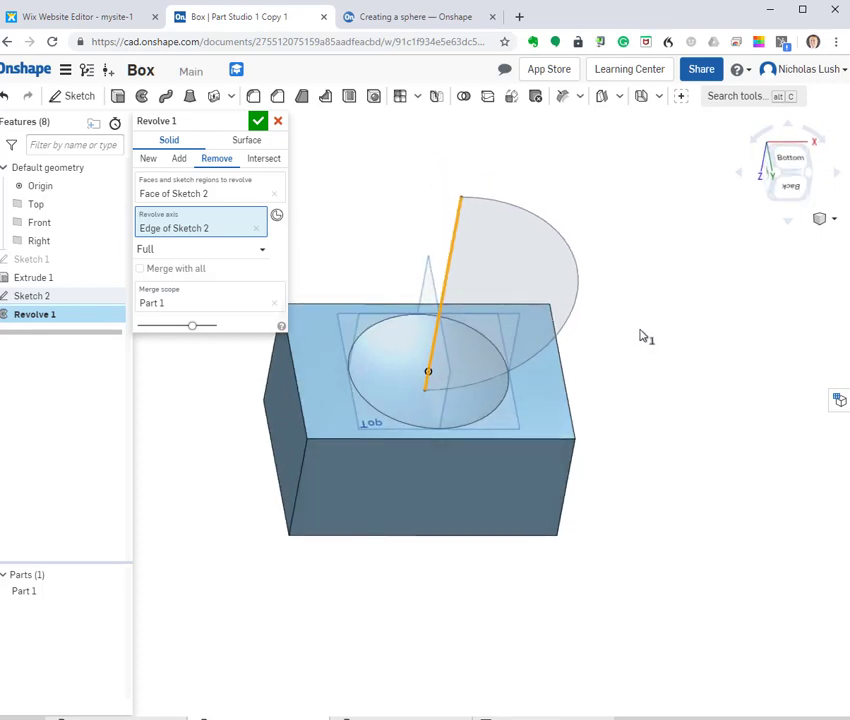
click(258, 121)
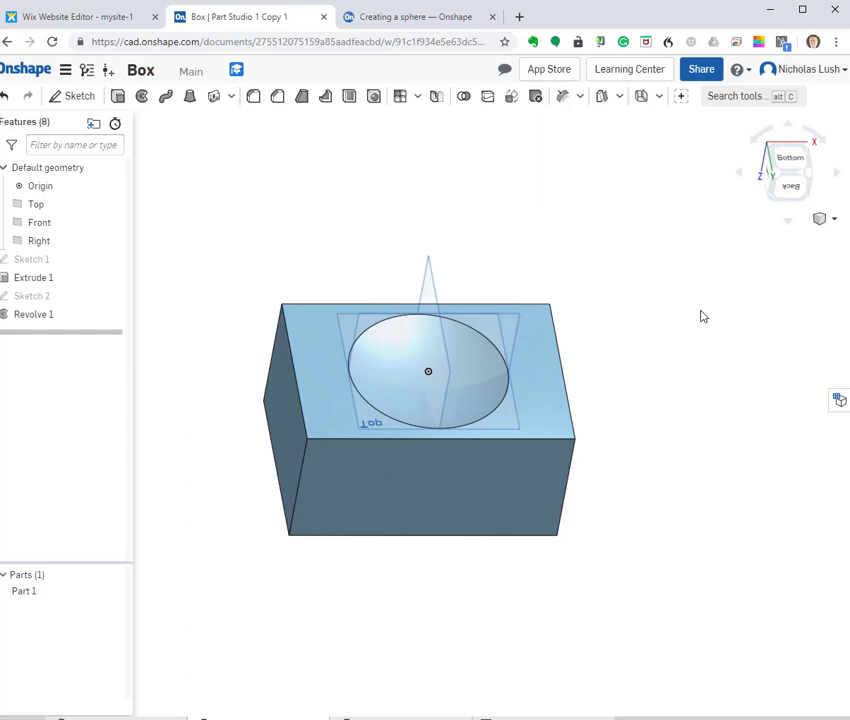
Review the file formats offered for exporting Part Studio 1 Copy 1 and close the export dialog without exporting.
scroll(510, 347, down, 3)
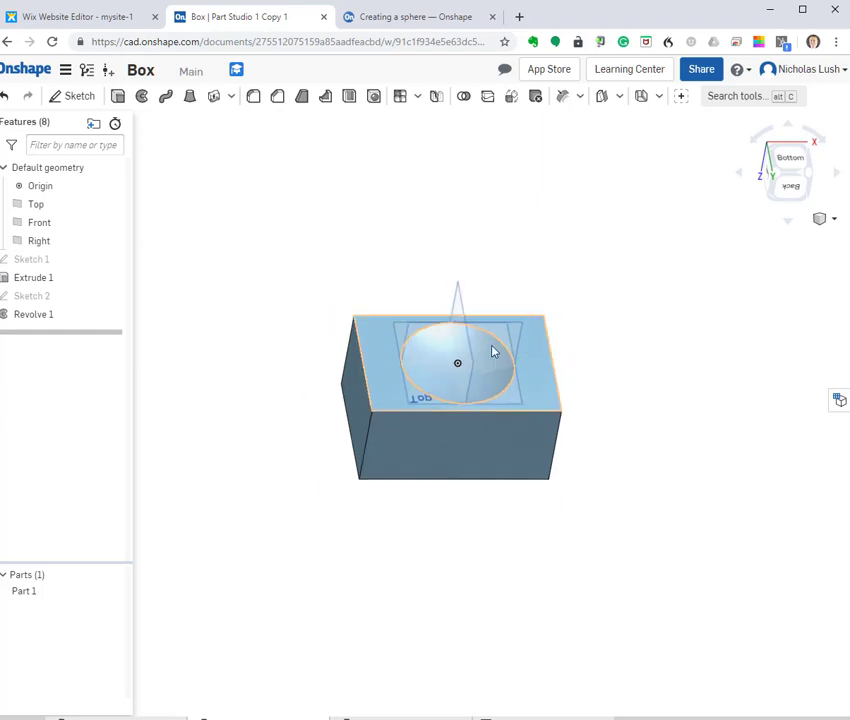
right_drag(417, 535, 433, 507)
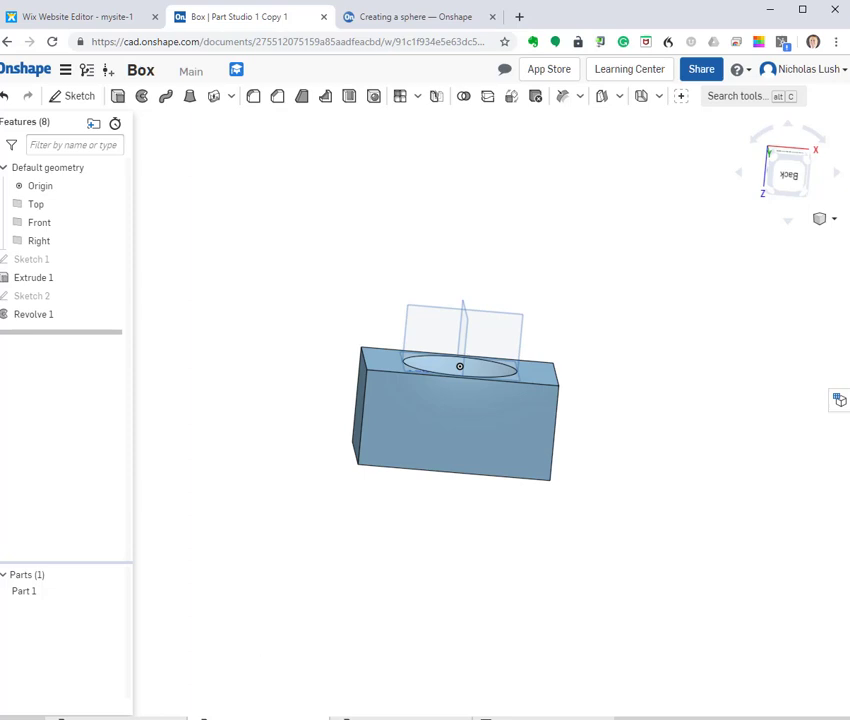
right_click(258, 716)
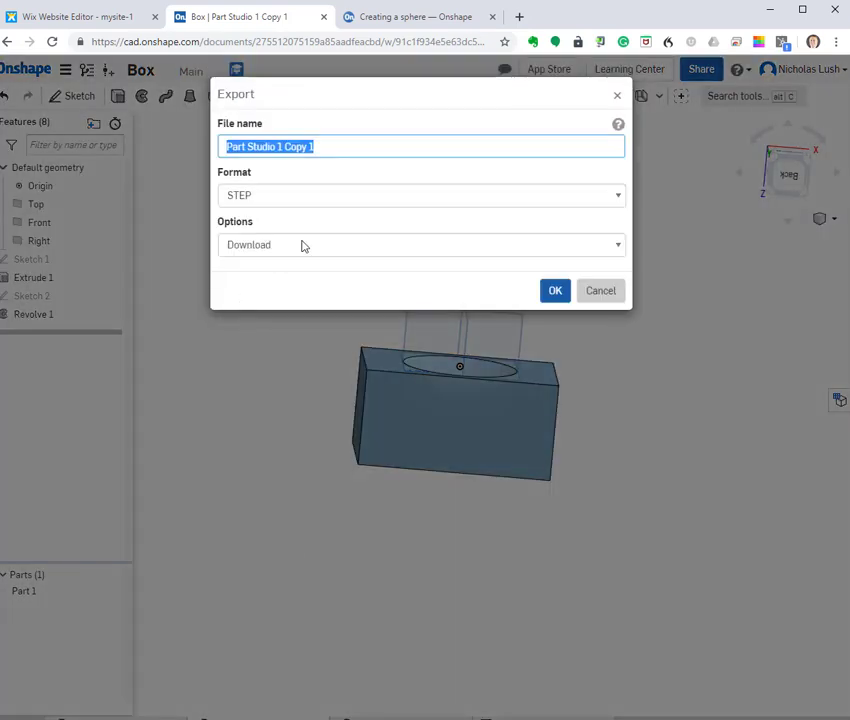
click(522, 201)
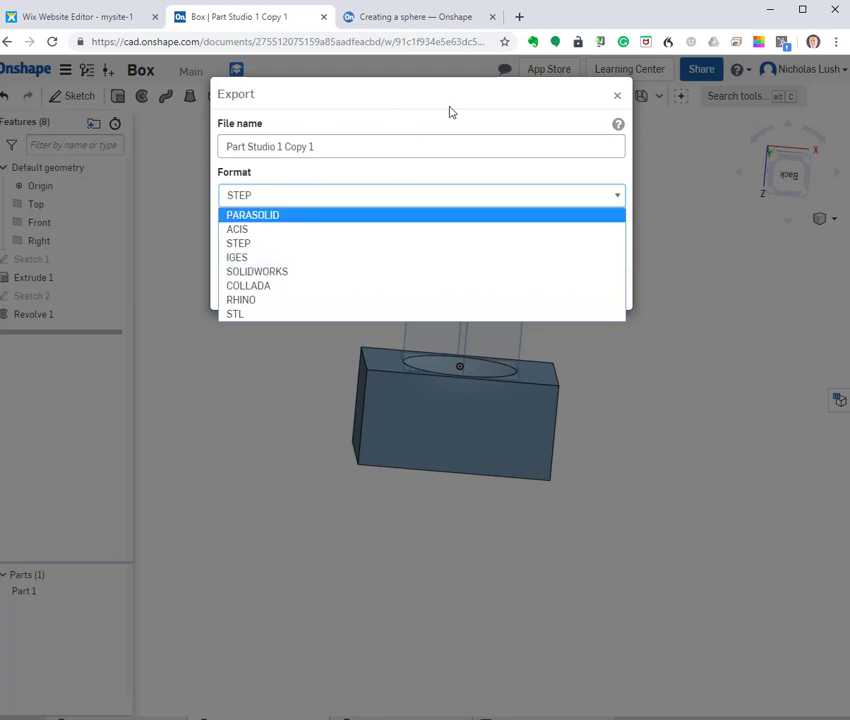
click(619, 98)
click(619, 98)
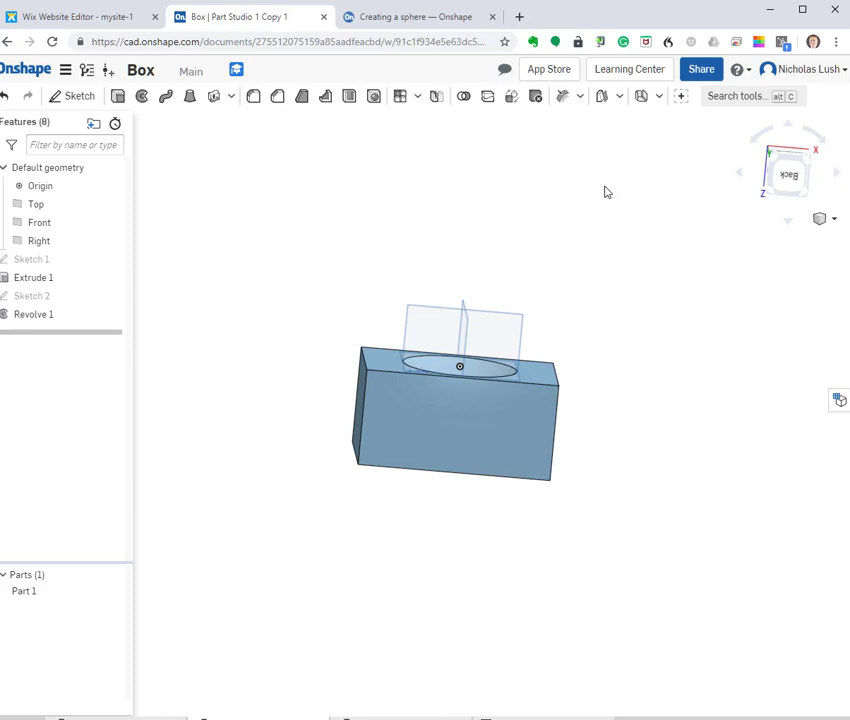
Leave the Box document for the Personal Projects document list, open the Kia Shifter document and go back to the list.
scroll(455, 300, down, 1)
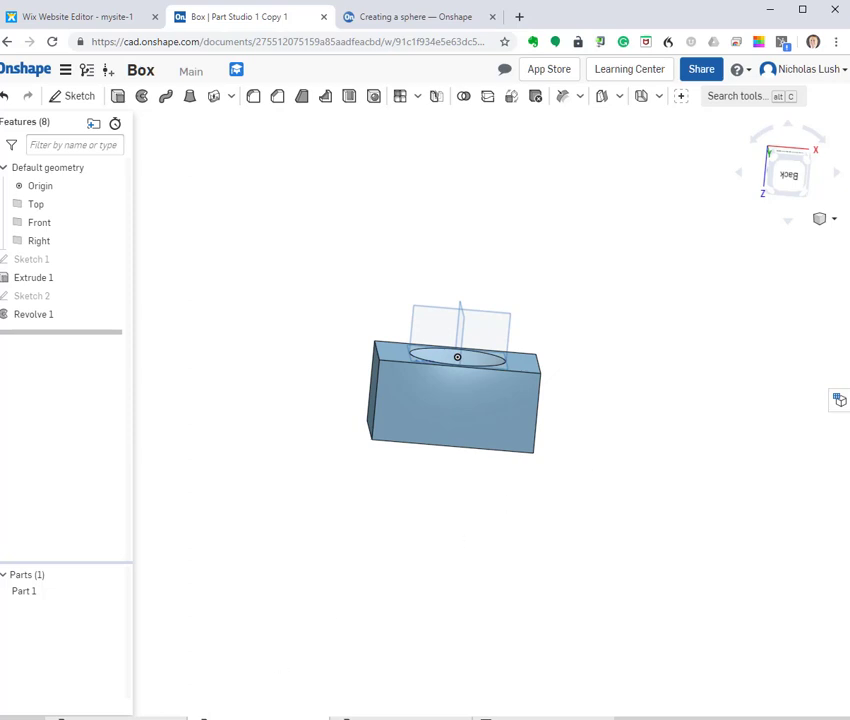
mouse_move(258, 716)
click(14, 72)
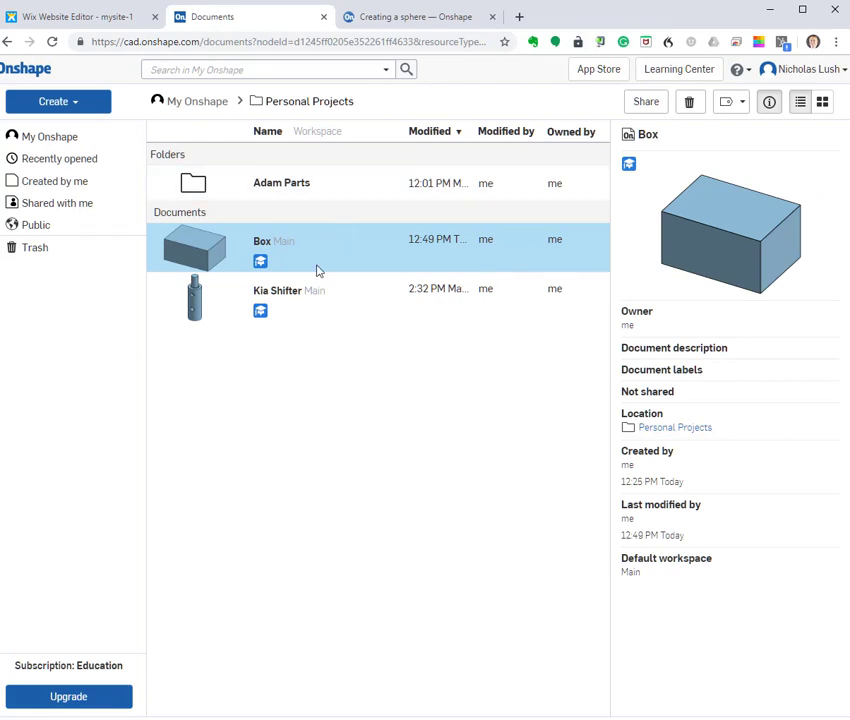
click(284, 298)
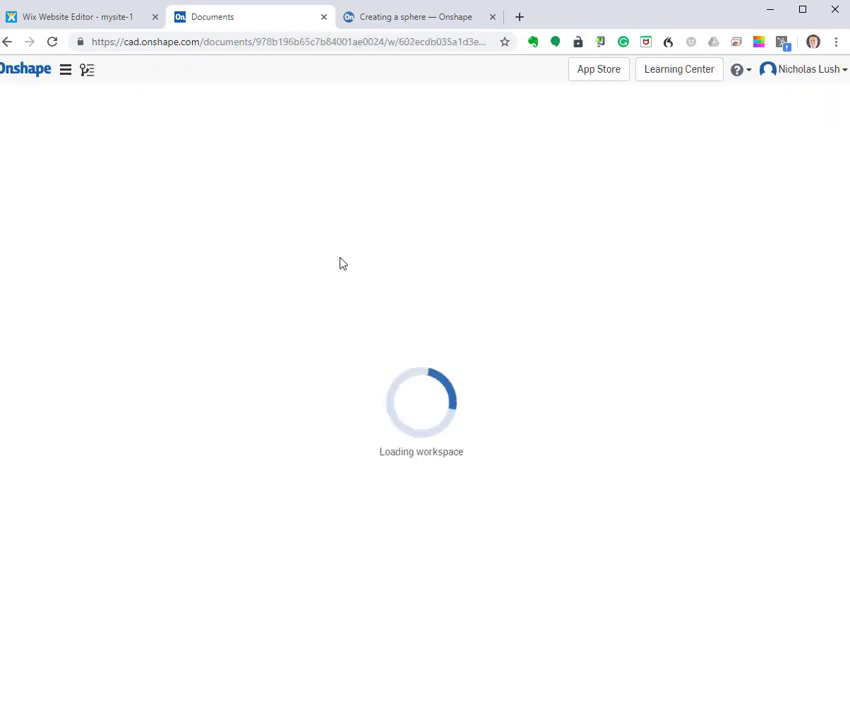
click(10, 42)
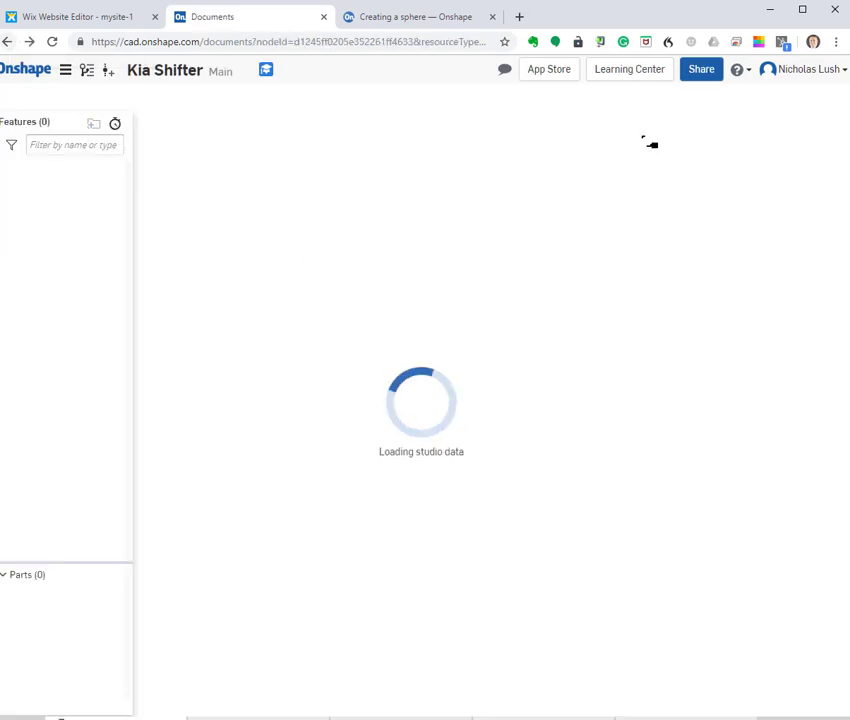